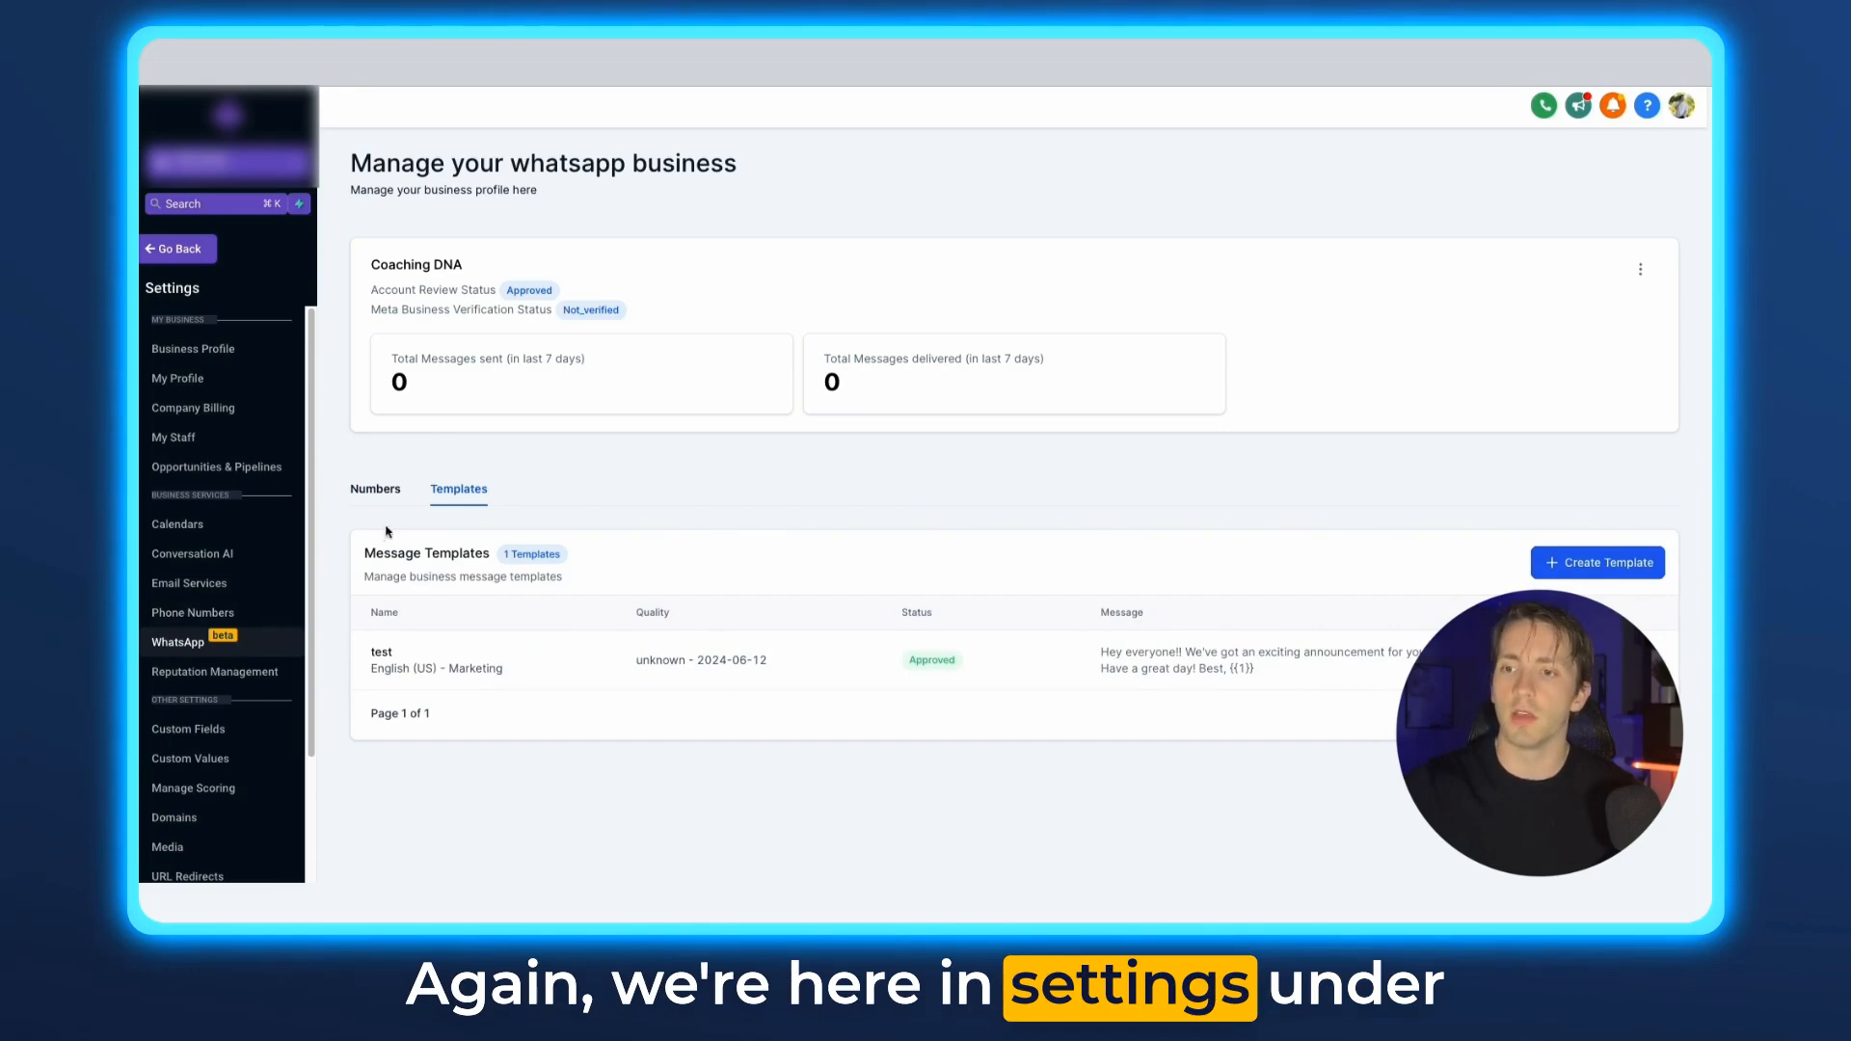
# Start a new WhatsApp message template and name it "Template 1"
pyautogui.click(1597, 562)
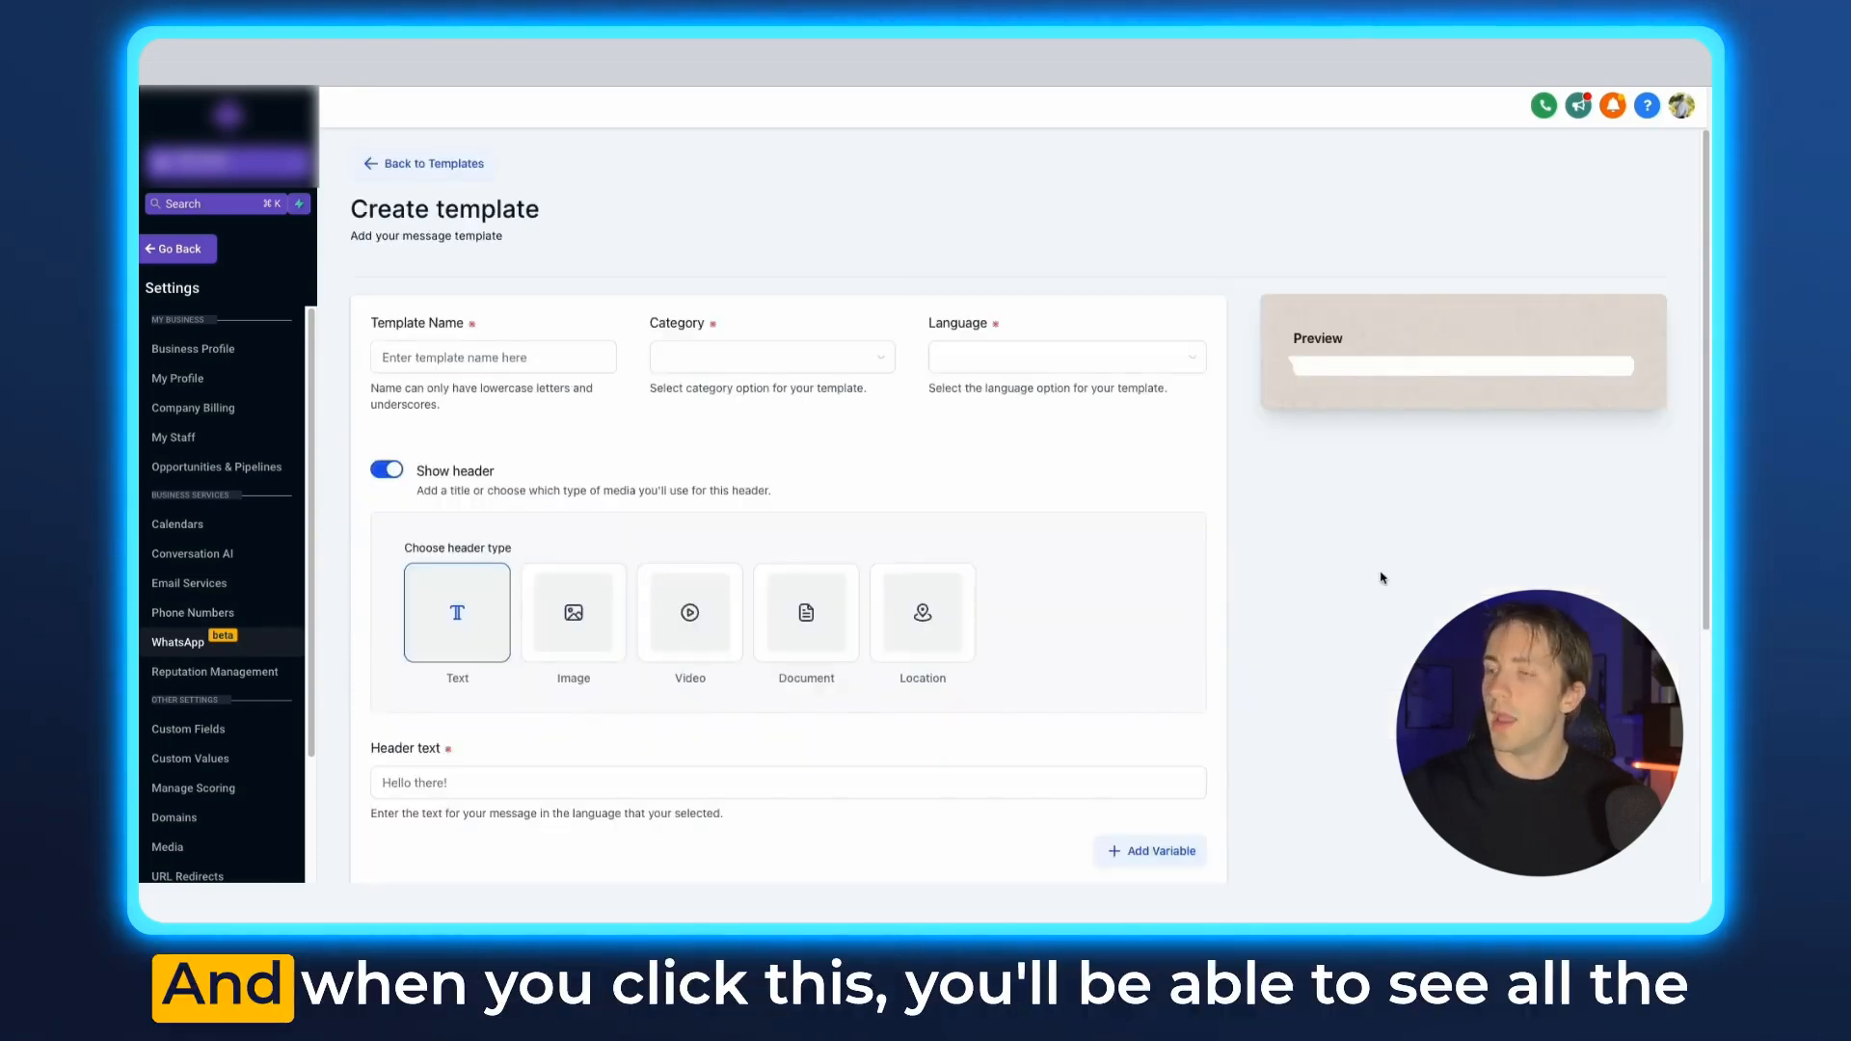
pyautogui.scroll(-3, 1099, 488)
pyautogui.scroll(2, 1103, 496)
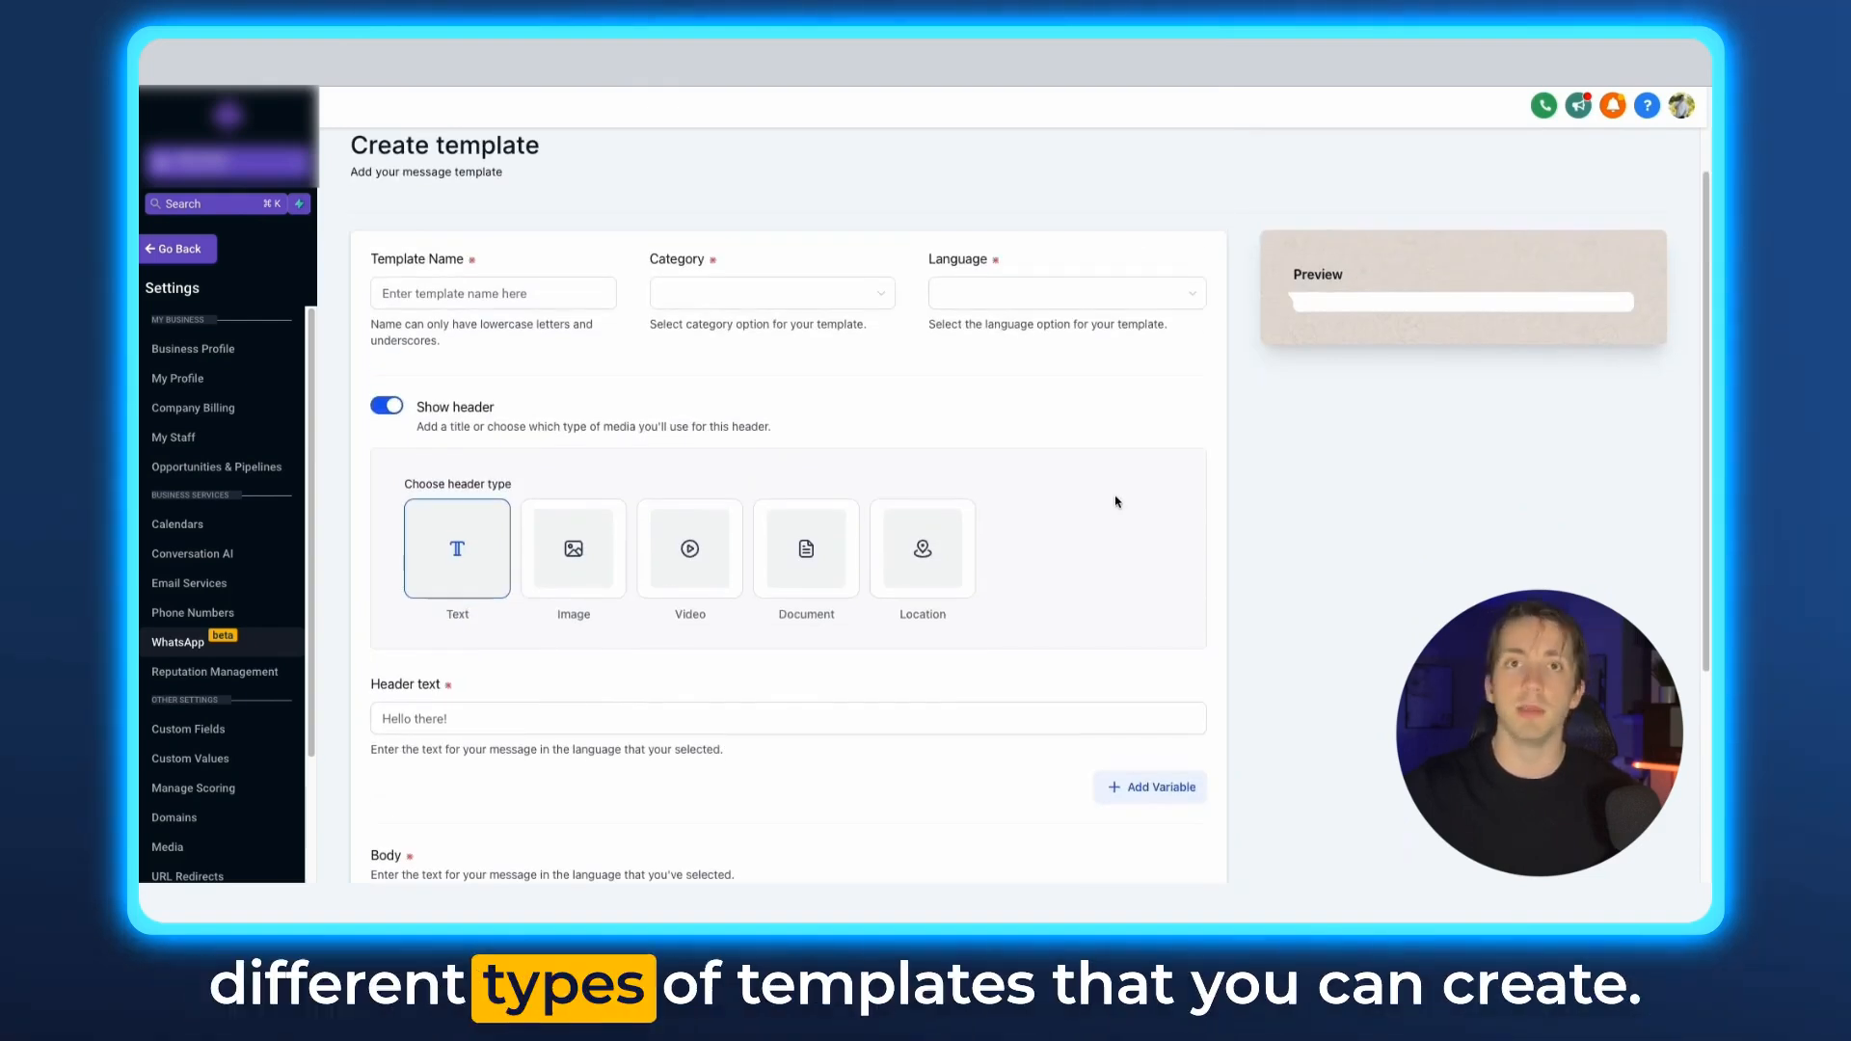
pyautogui.click(532, 300)
pyautogui.write('Template 1')
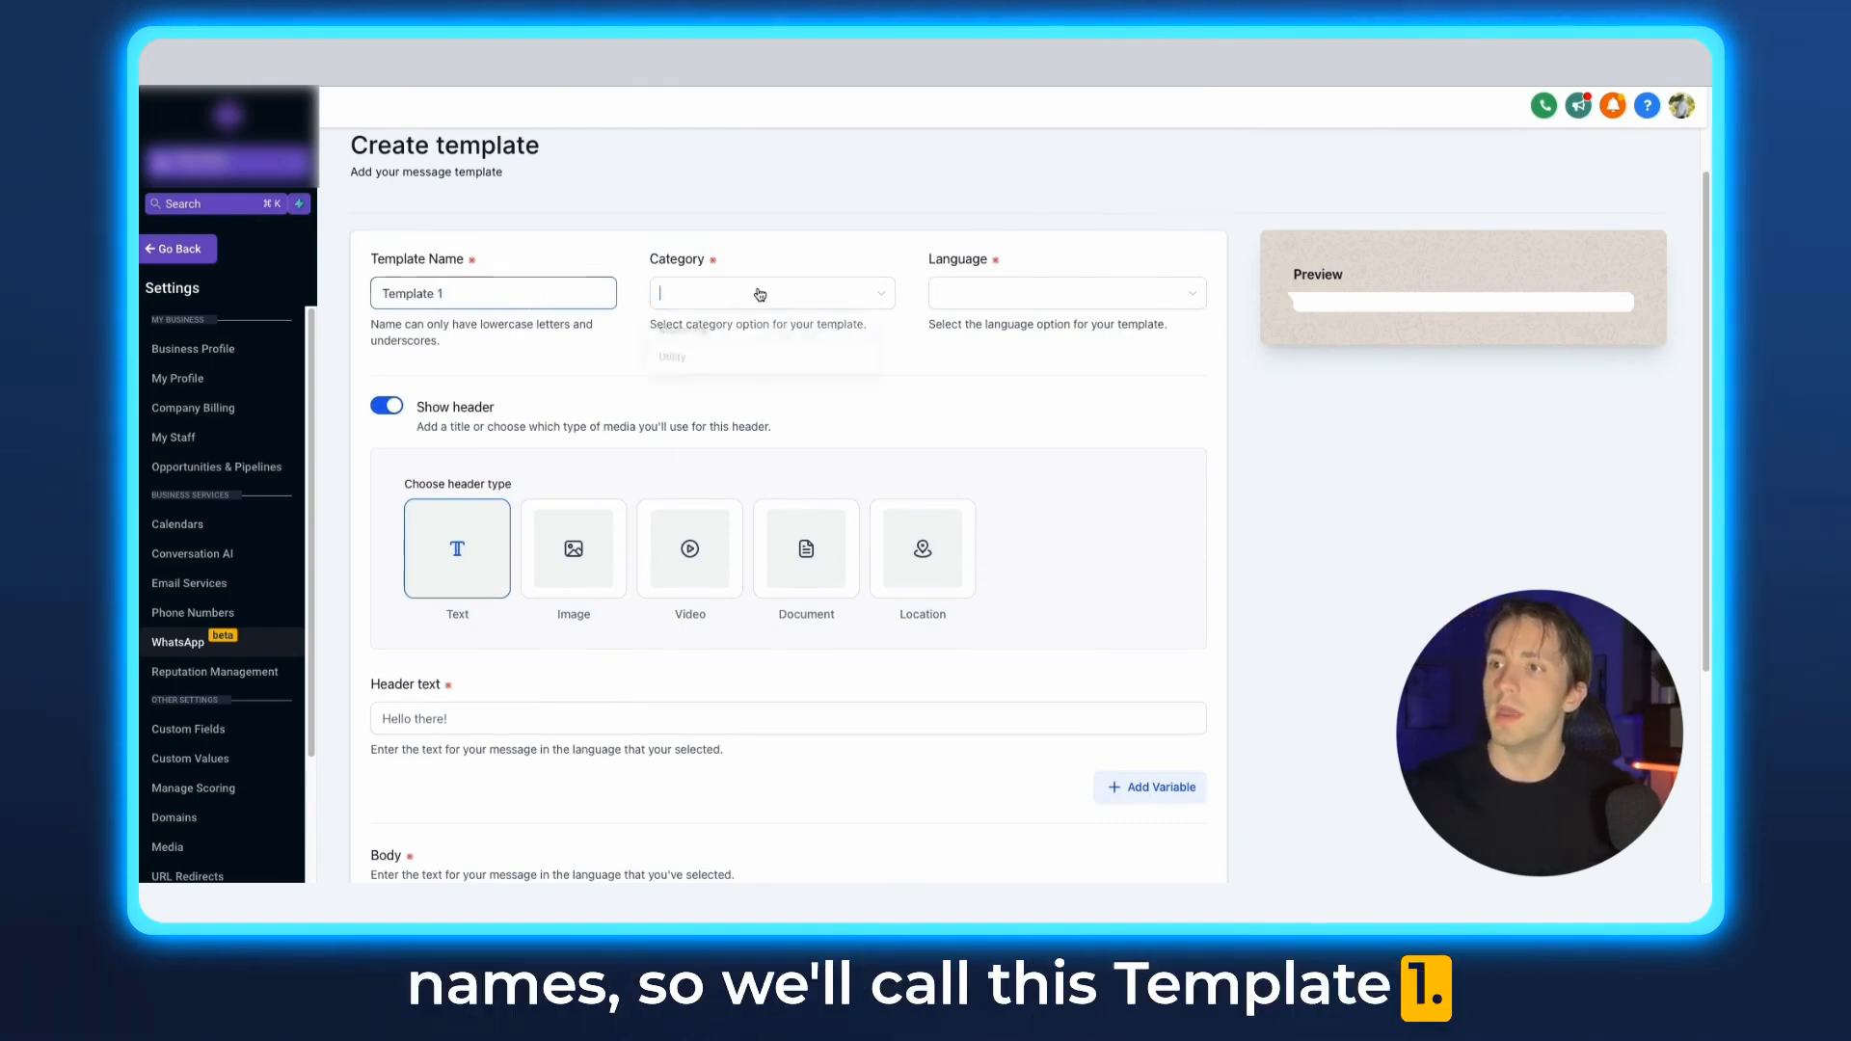
# Set the template's category to Marketing and its language to English (US)
pyautogui.click(1116, 290)
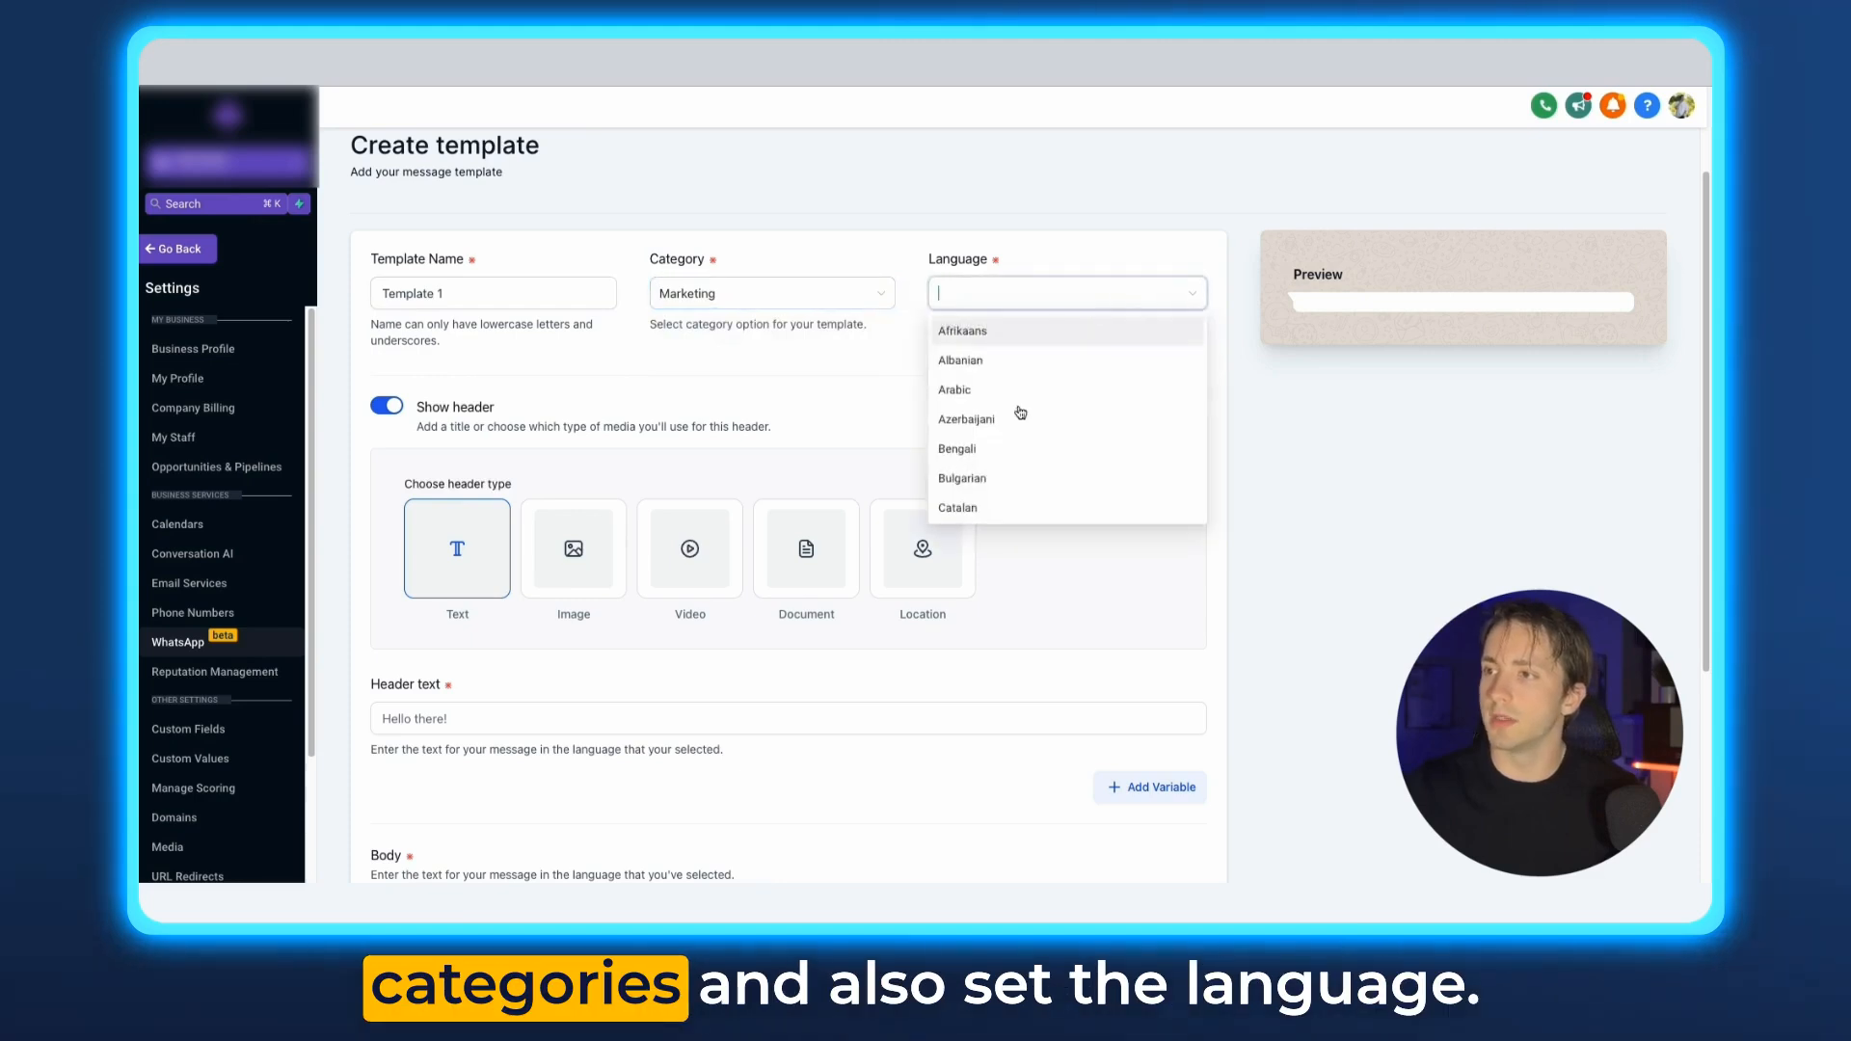
pyautogui.write('united')
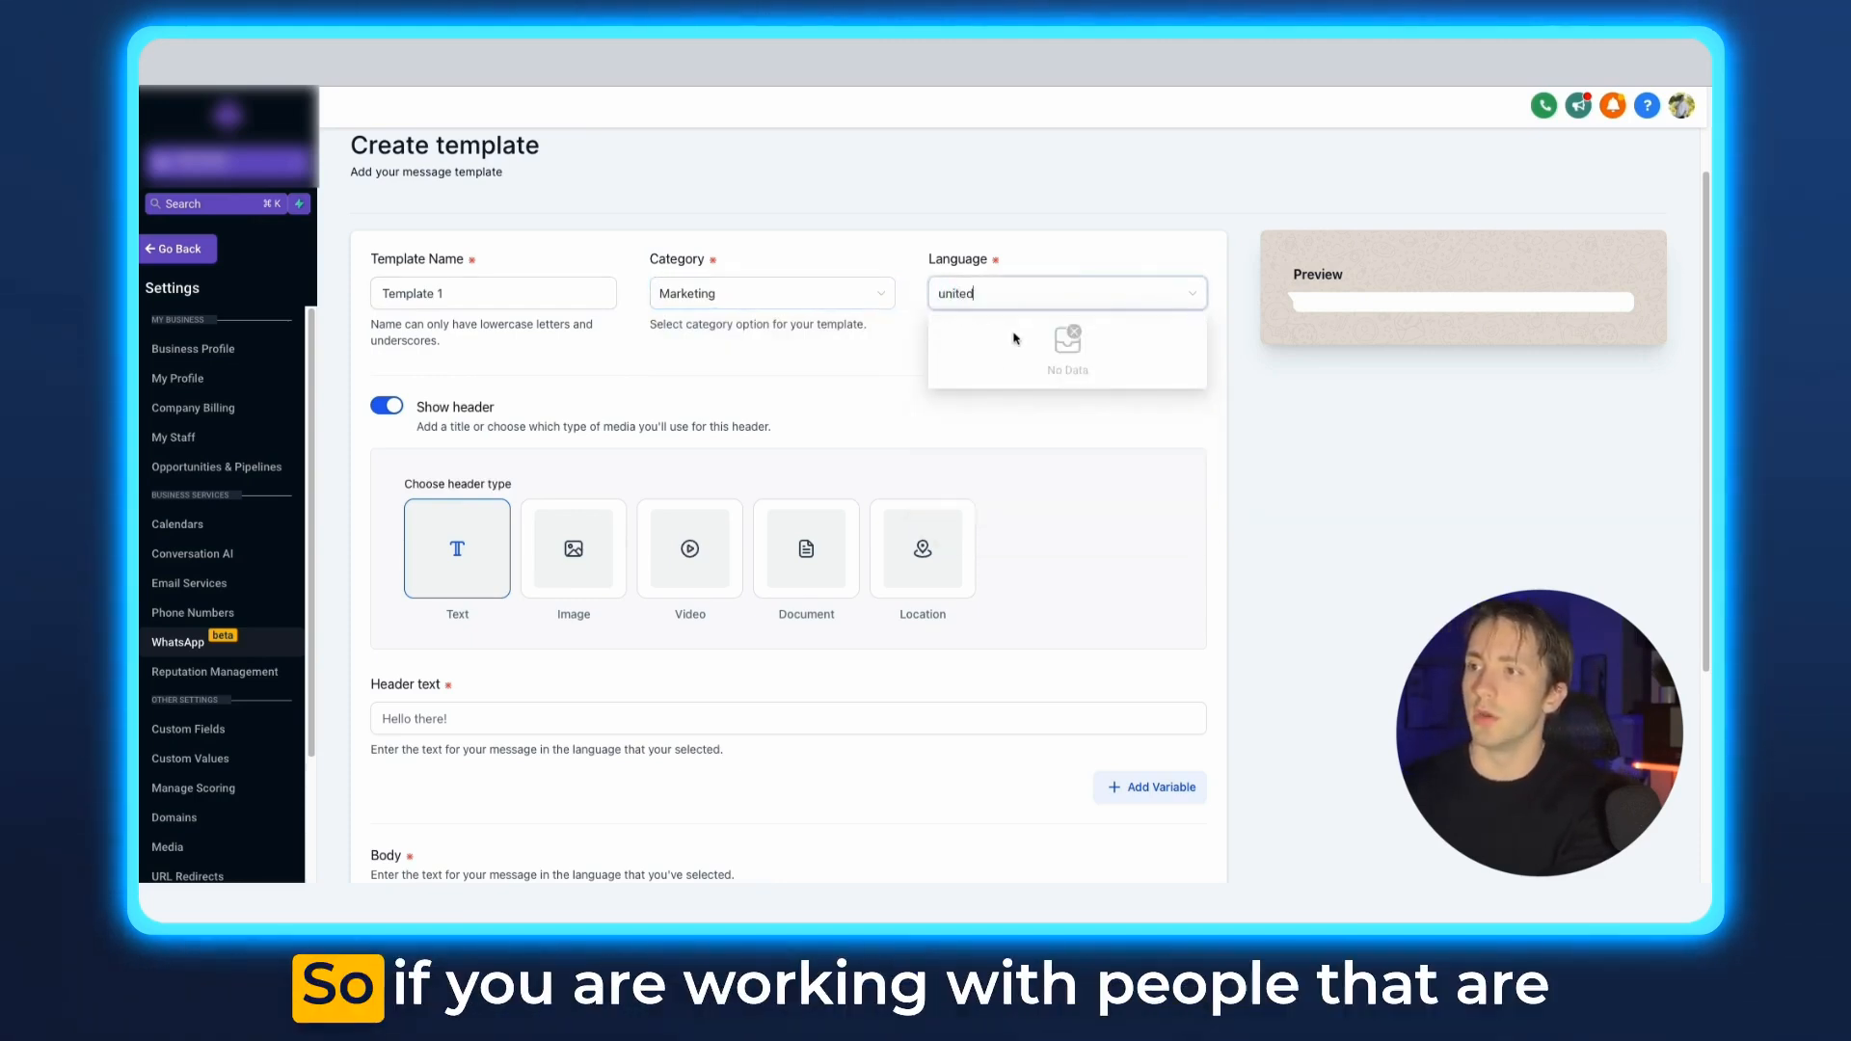
pyautogui.press('BackSpace')
pyautogui.press('BackSpace')
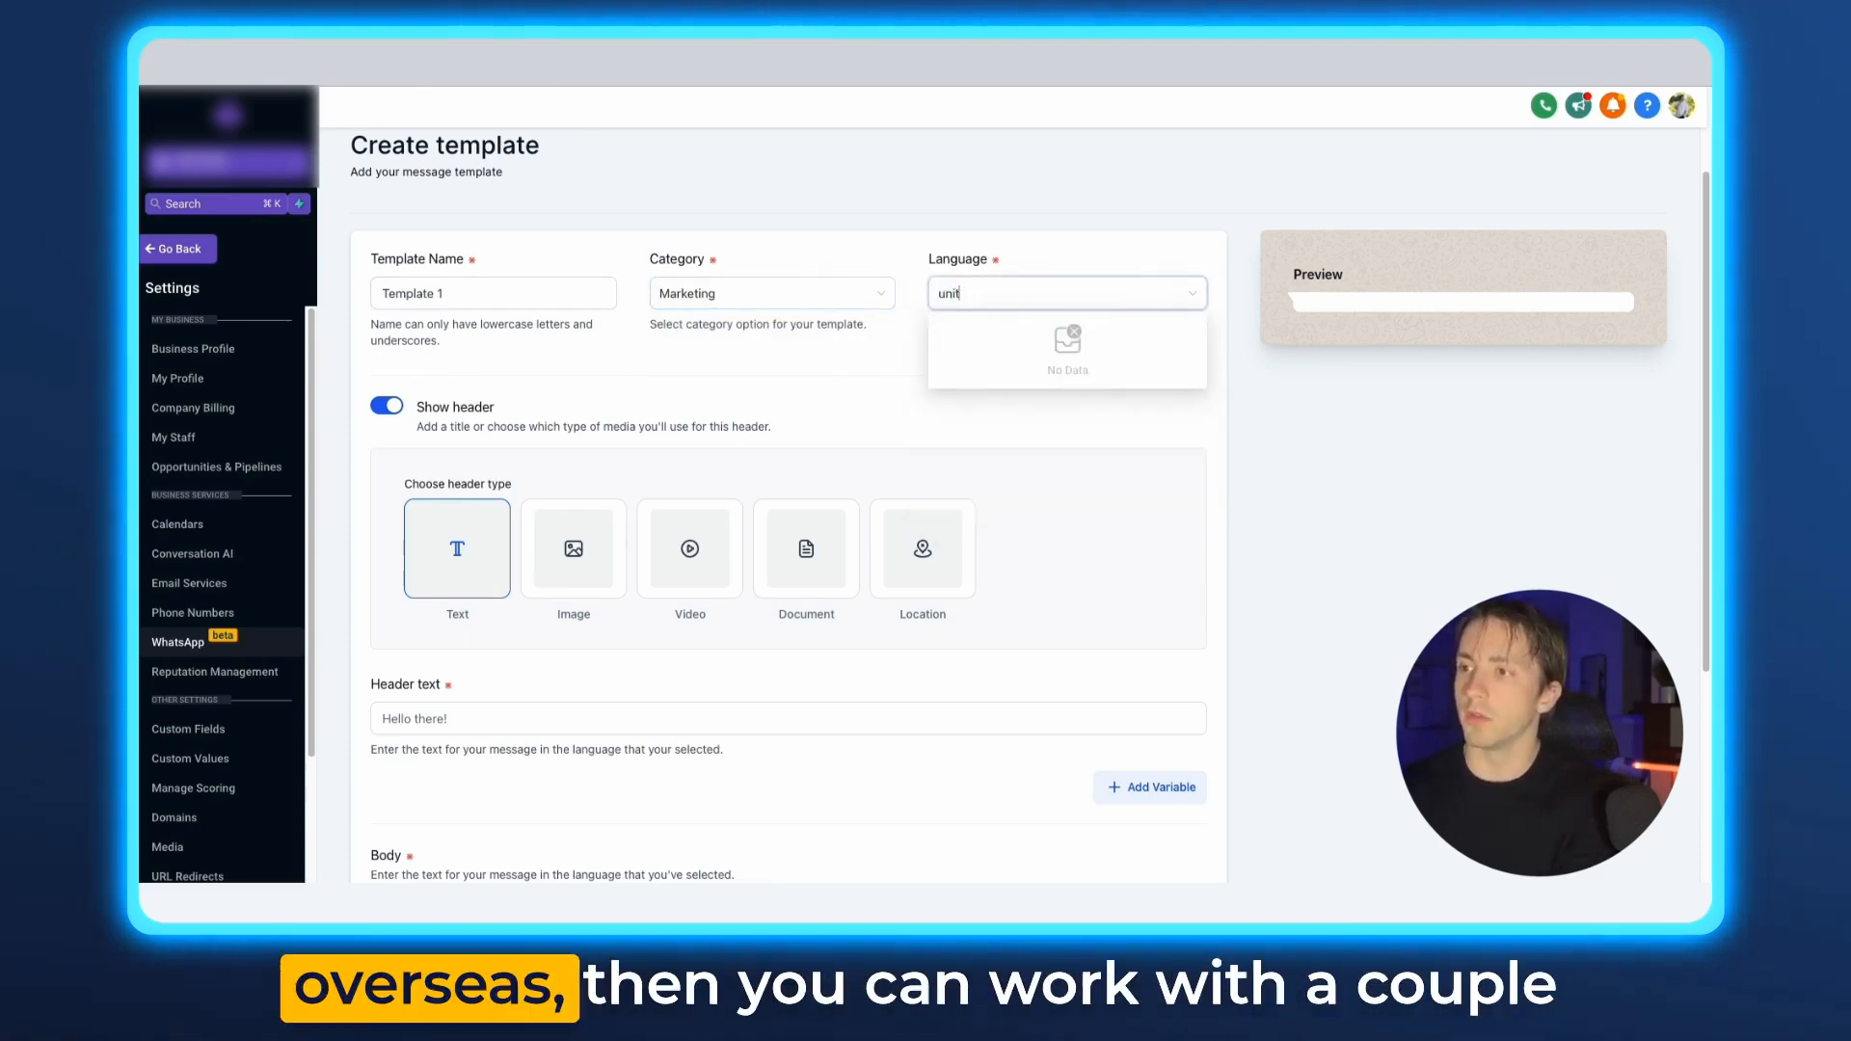
pyautogui.press('BackSpace')
pyautogui.press('BackSpace')
pyautogui.press('BackSpace')
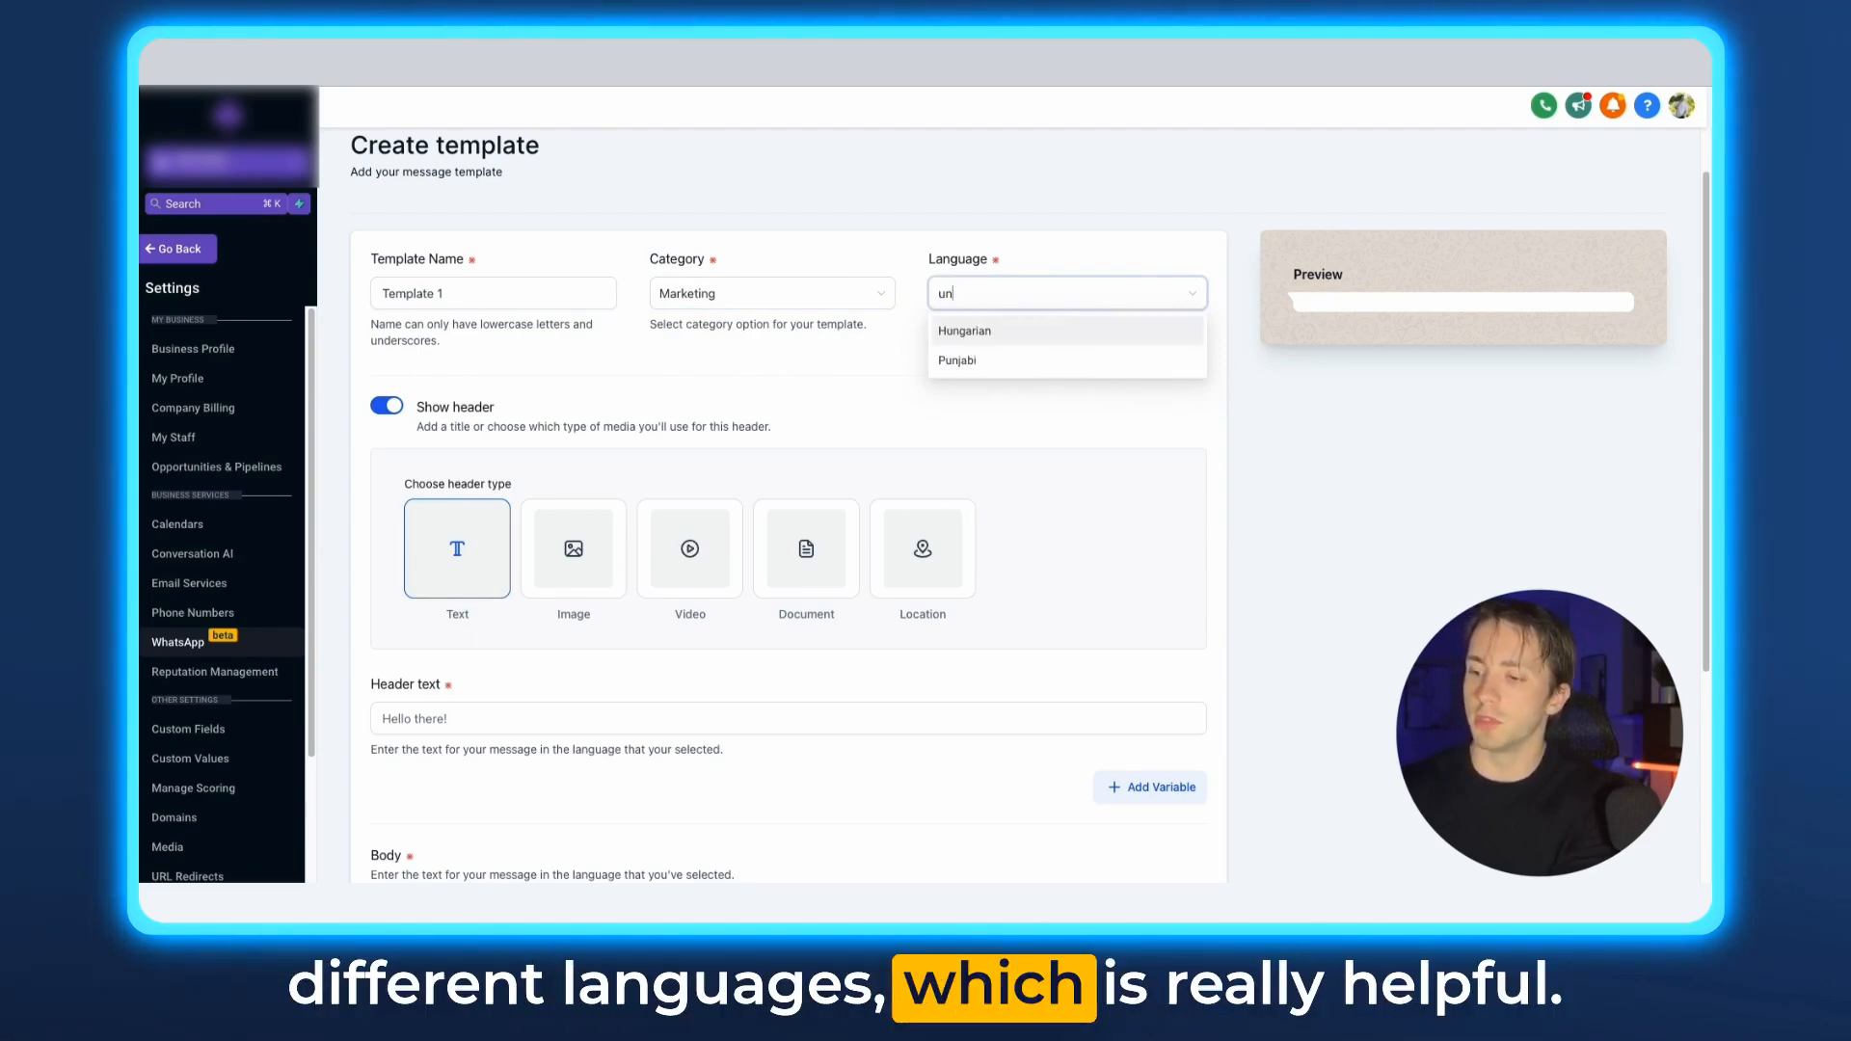
pyautogui.click(1002, 518)
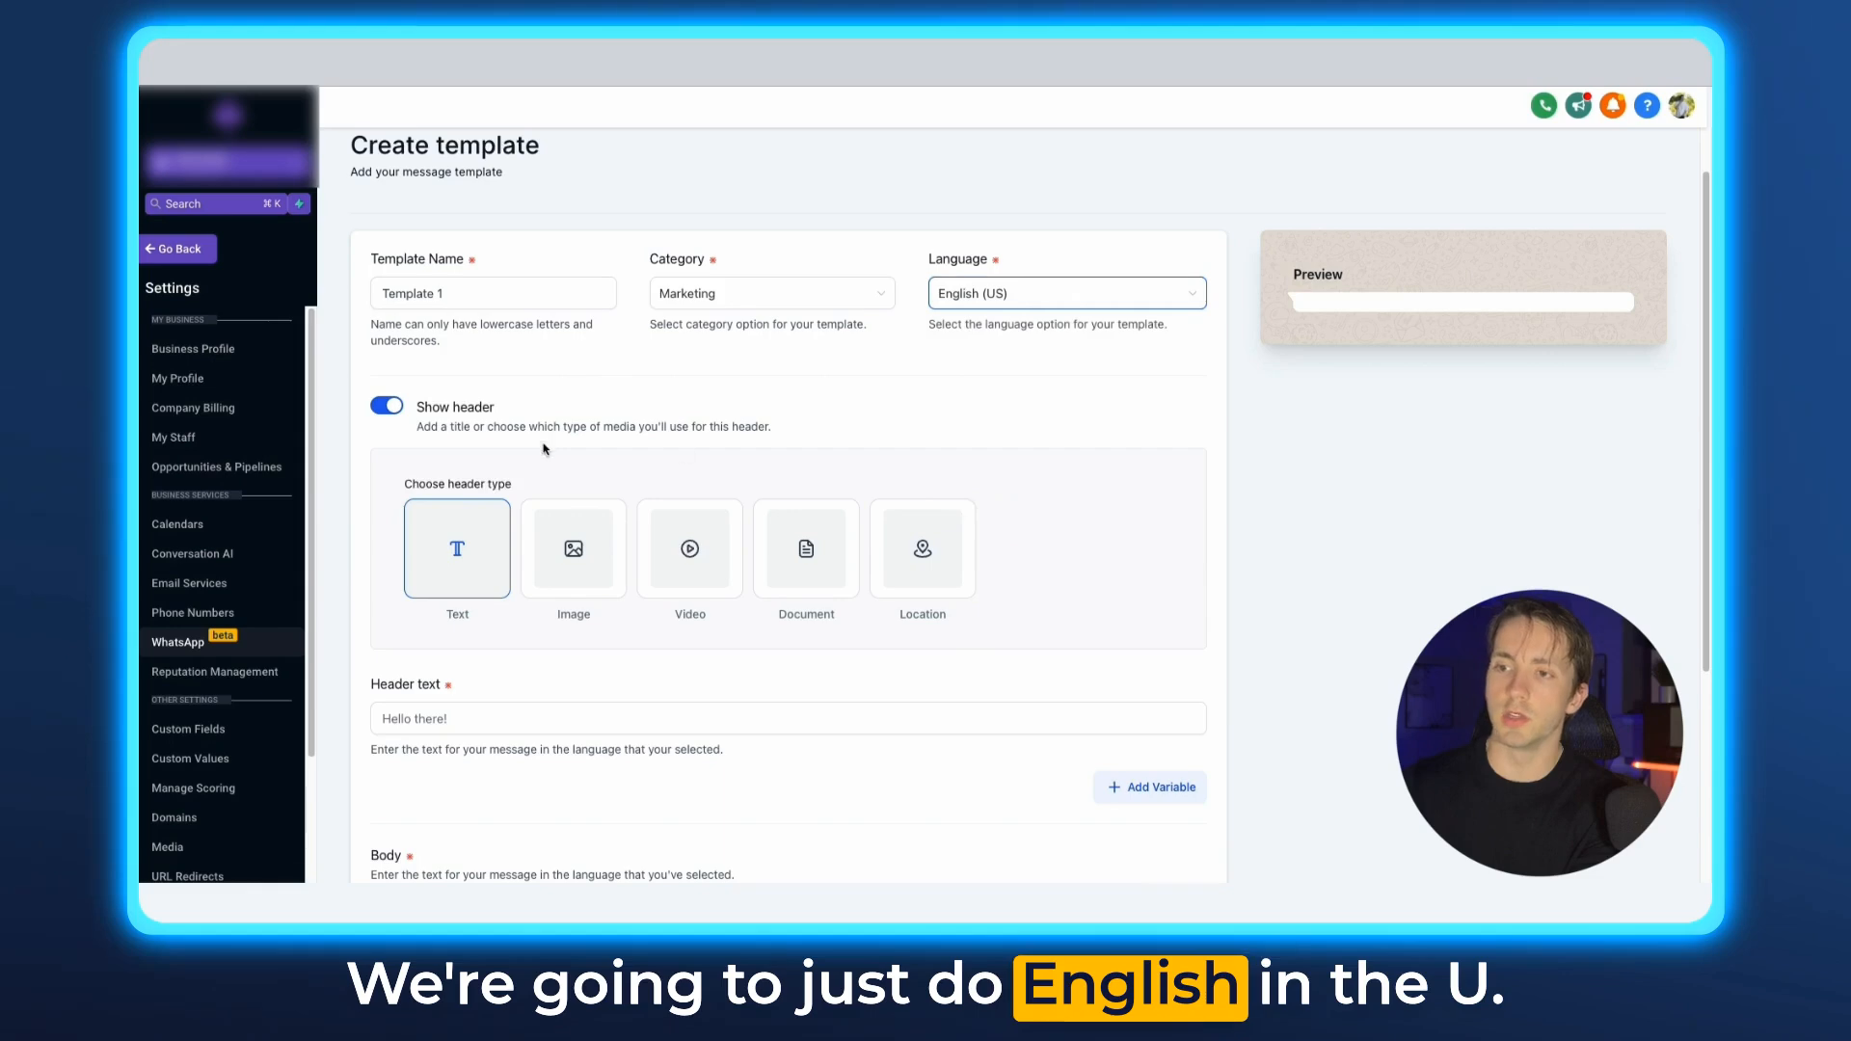
# Turn off the template header and enter "This will just be text!" as the body
pyautogui.scroll(-1, 743, 504)
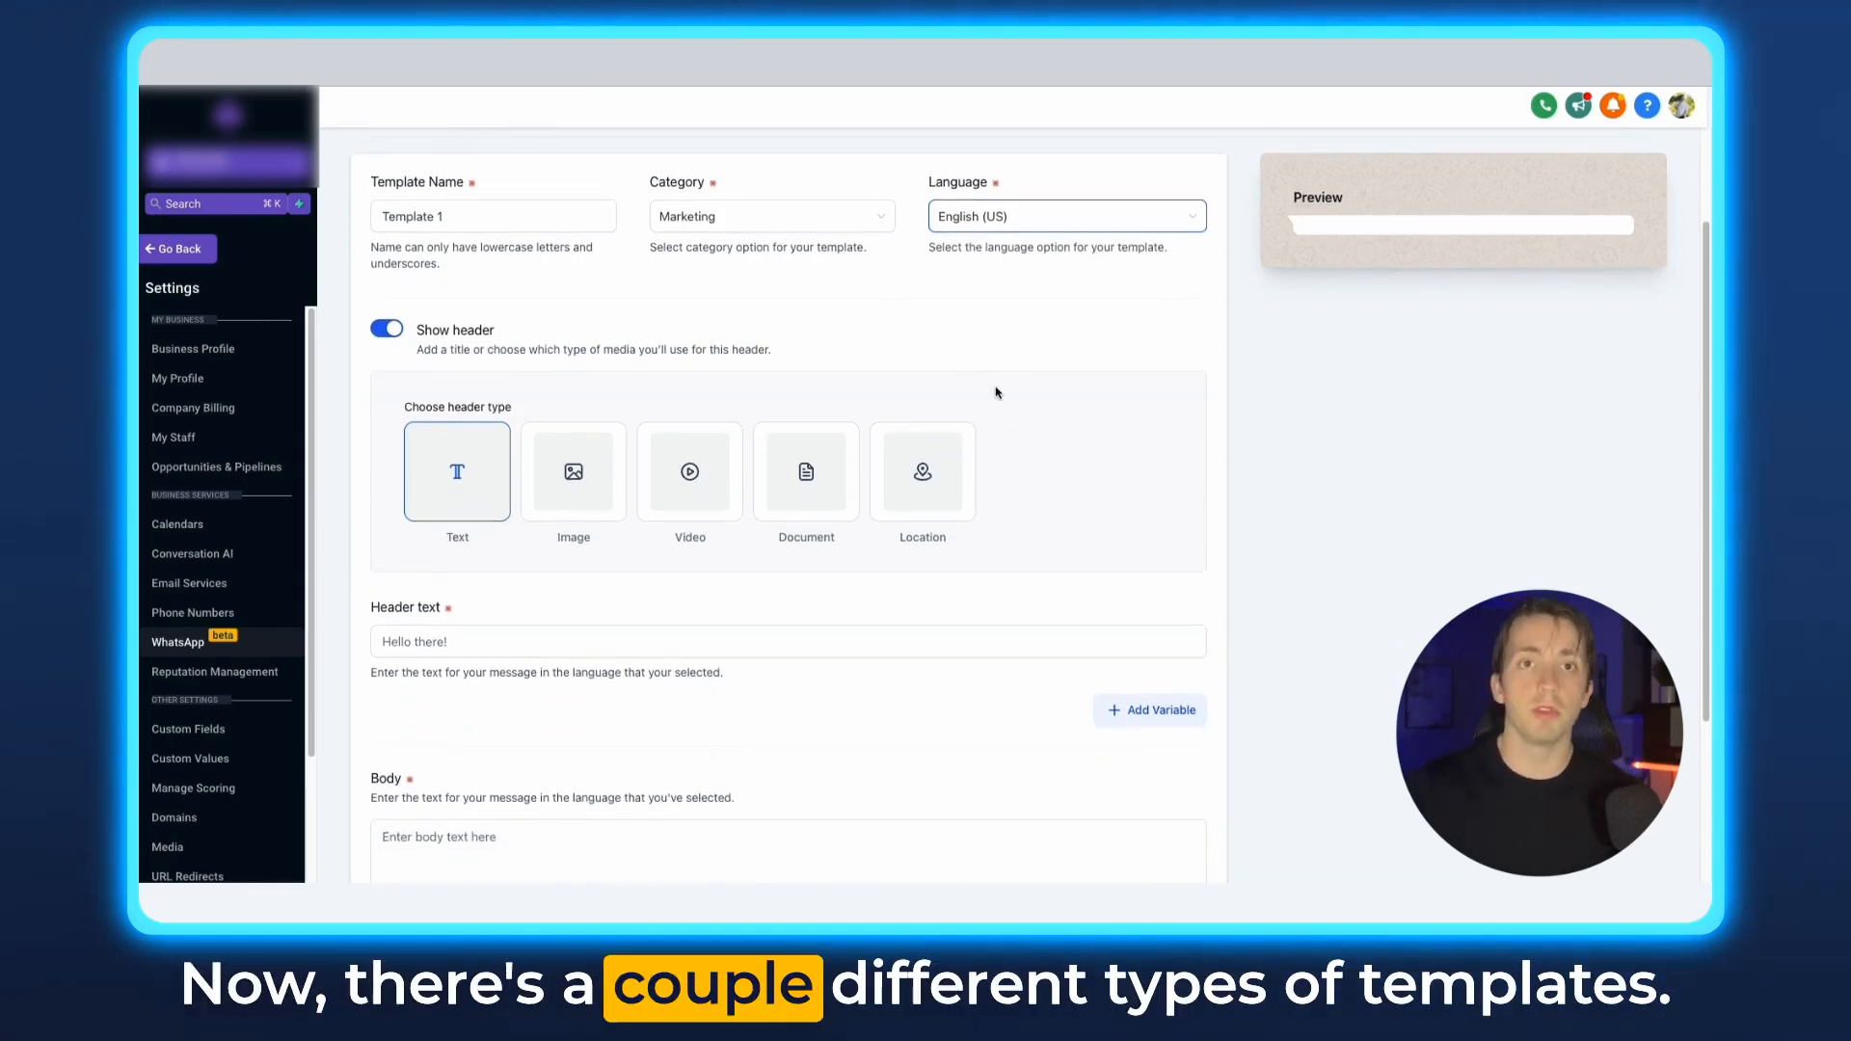
pyautogui.click(391, 329)
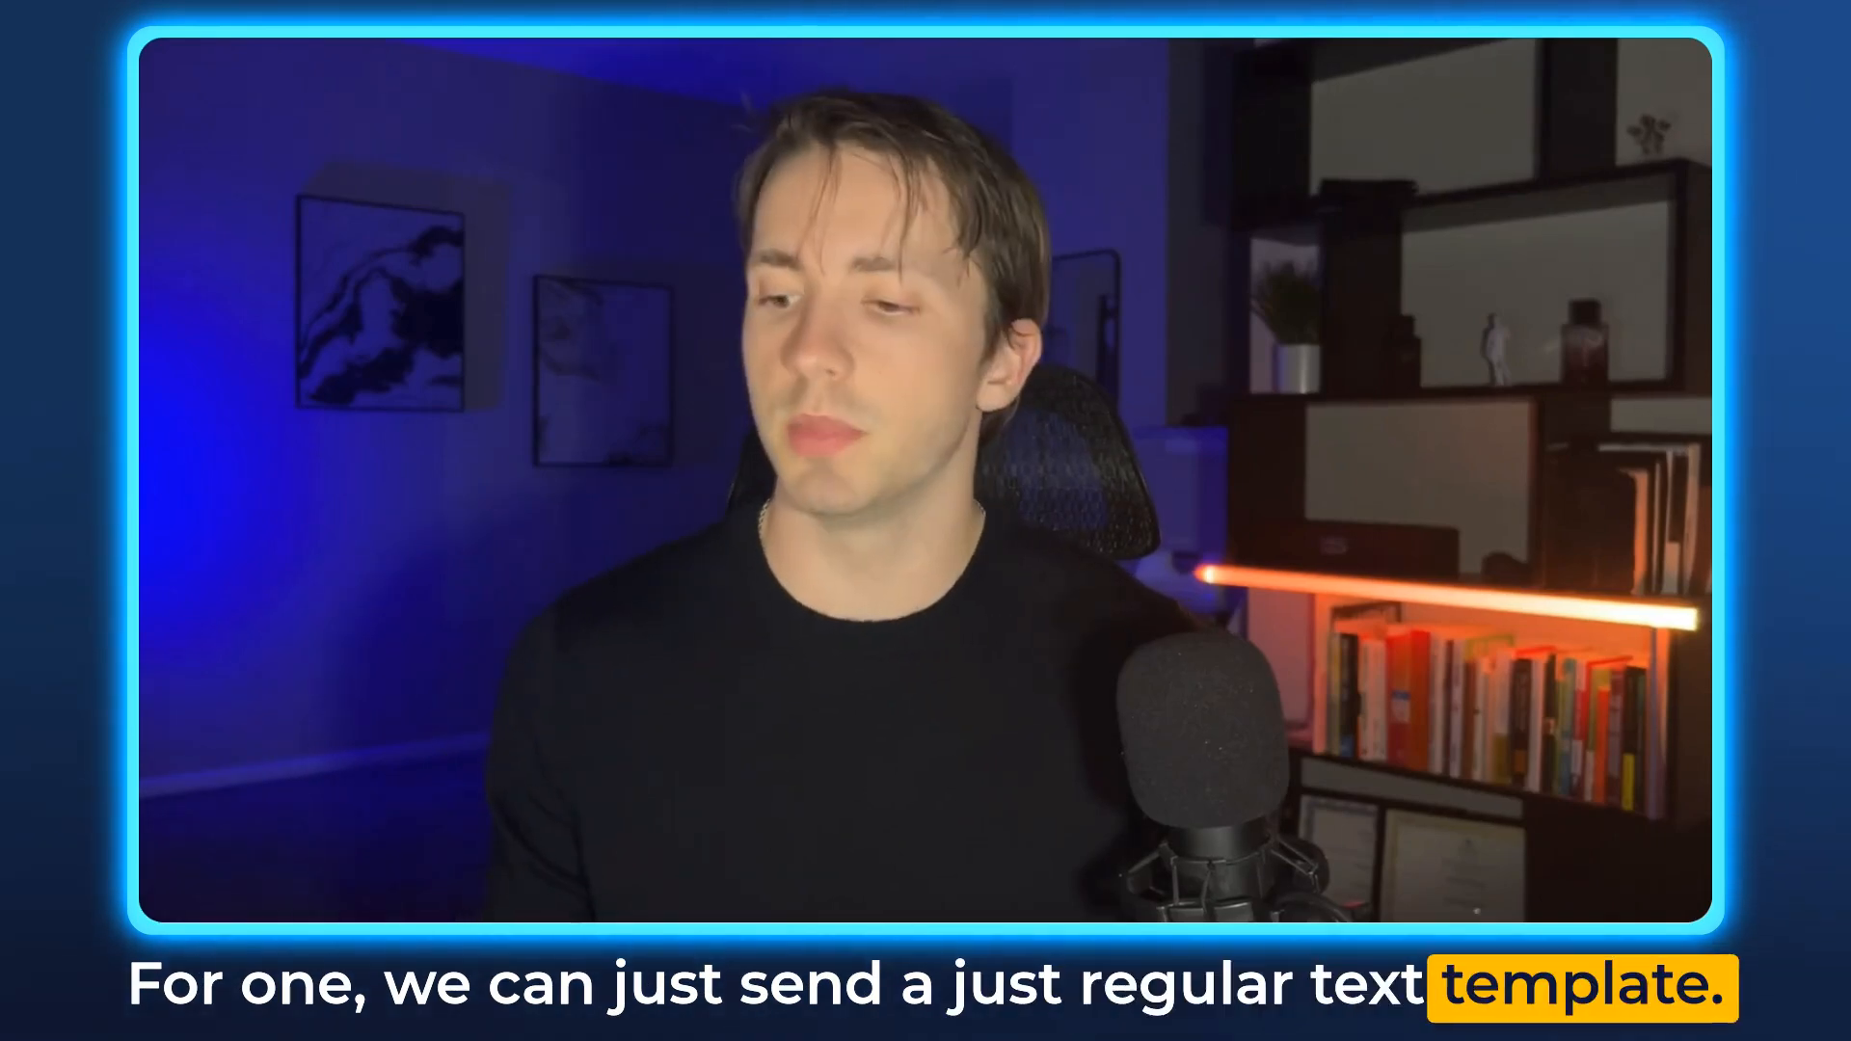
pyautogui.click(533, 555)
pyautogui.write('ate 1')
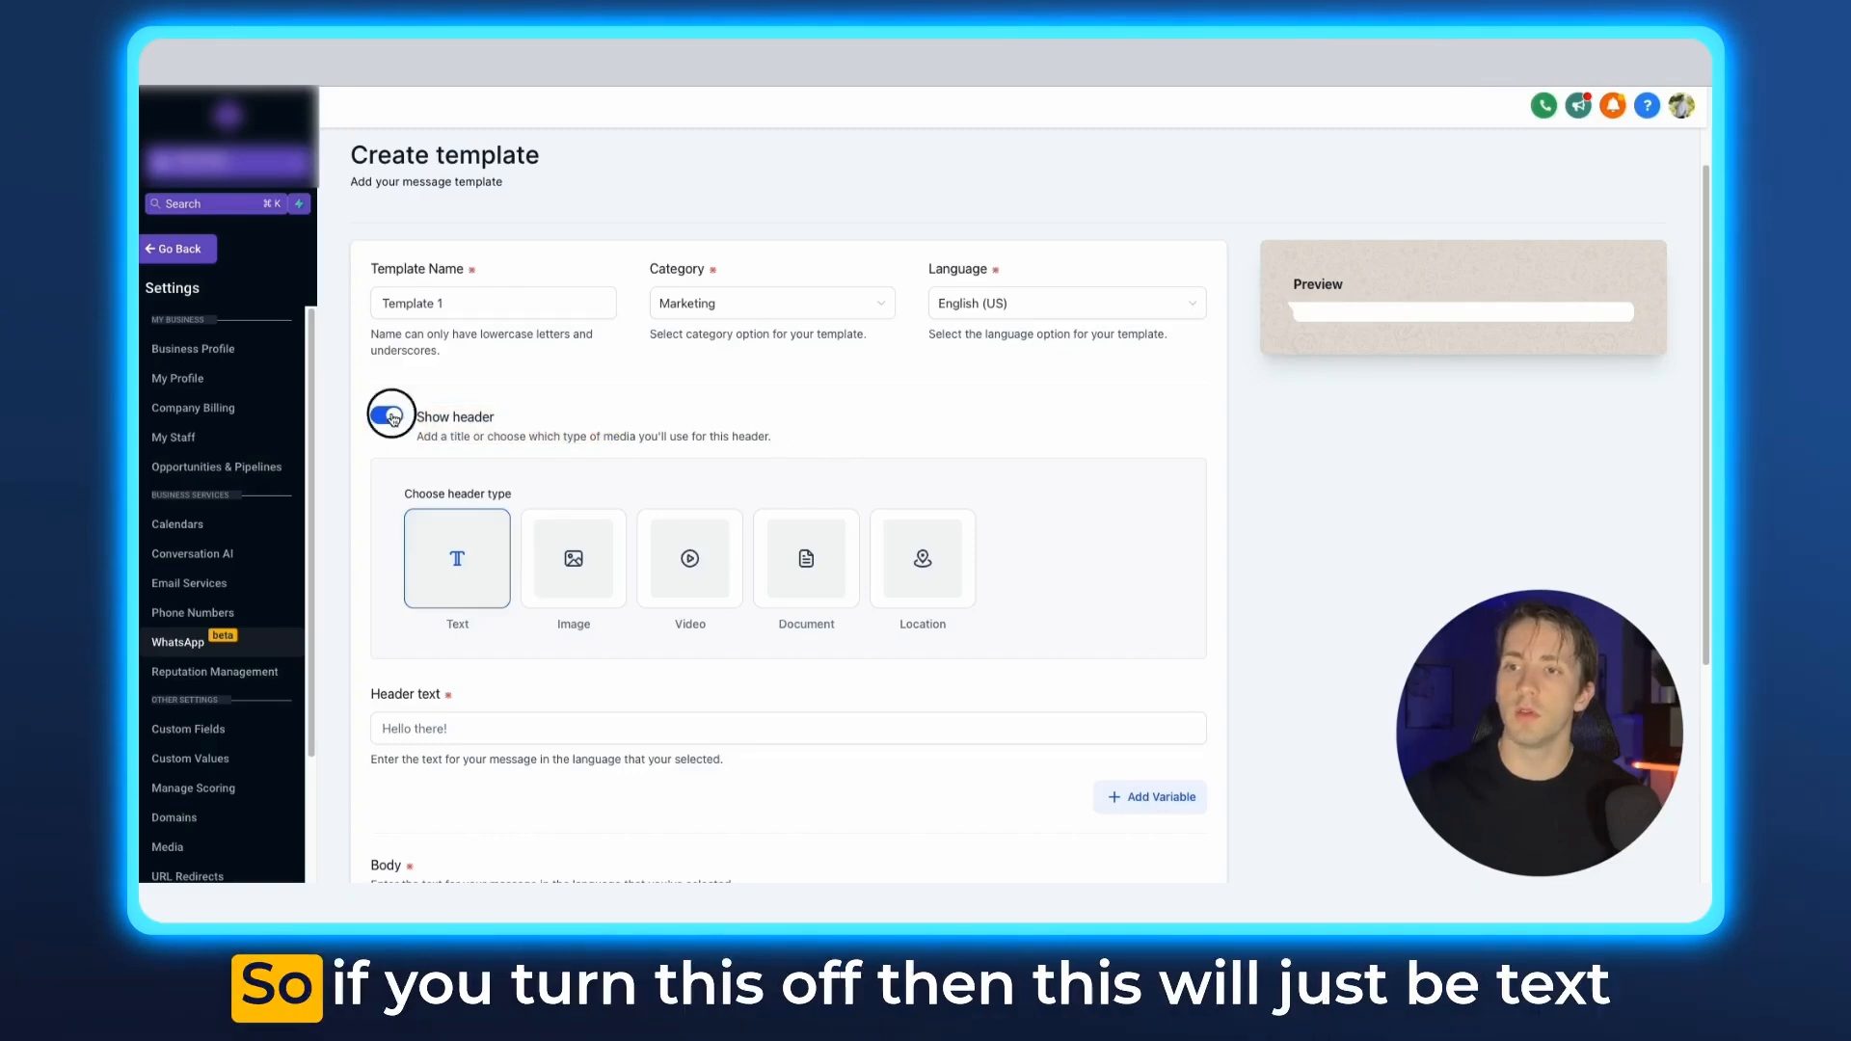
pyautogui.click(388, 416)
pyautogui.write('Th')
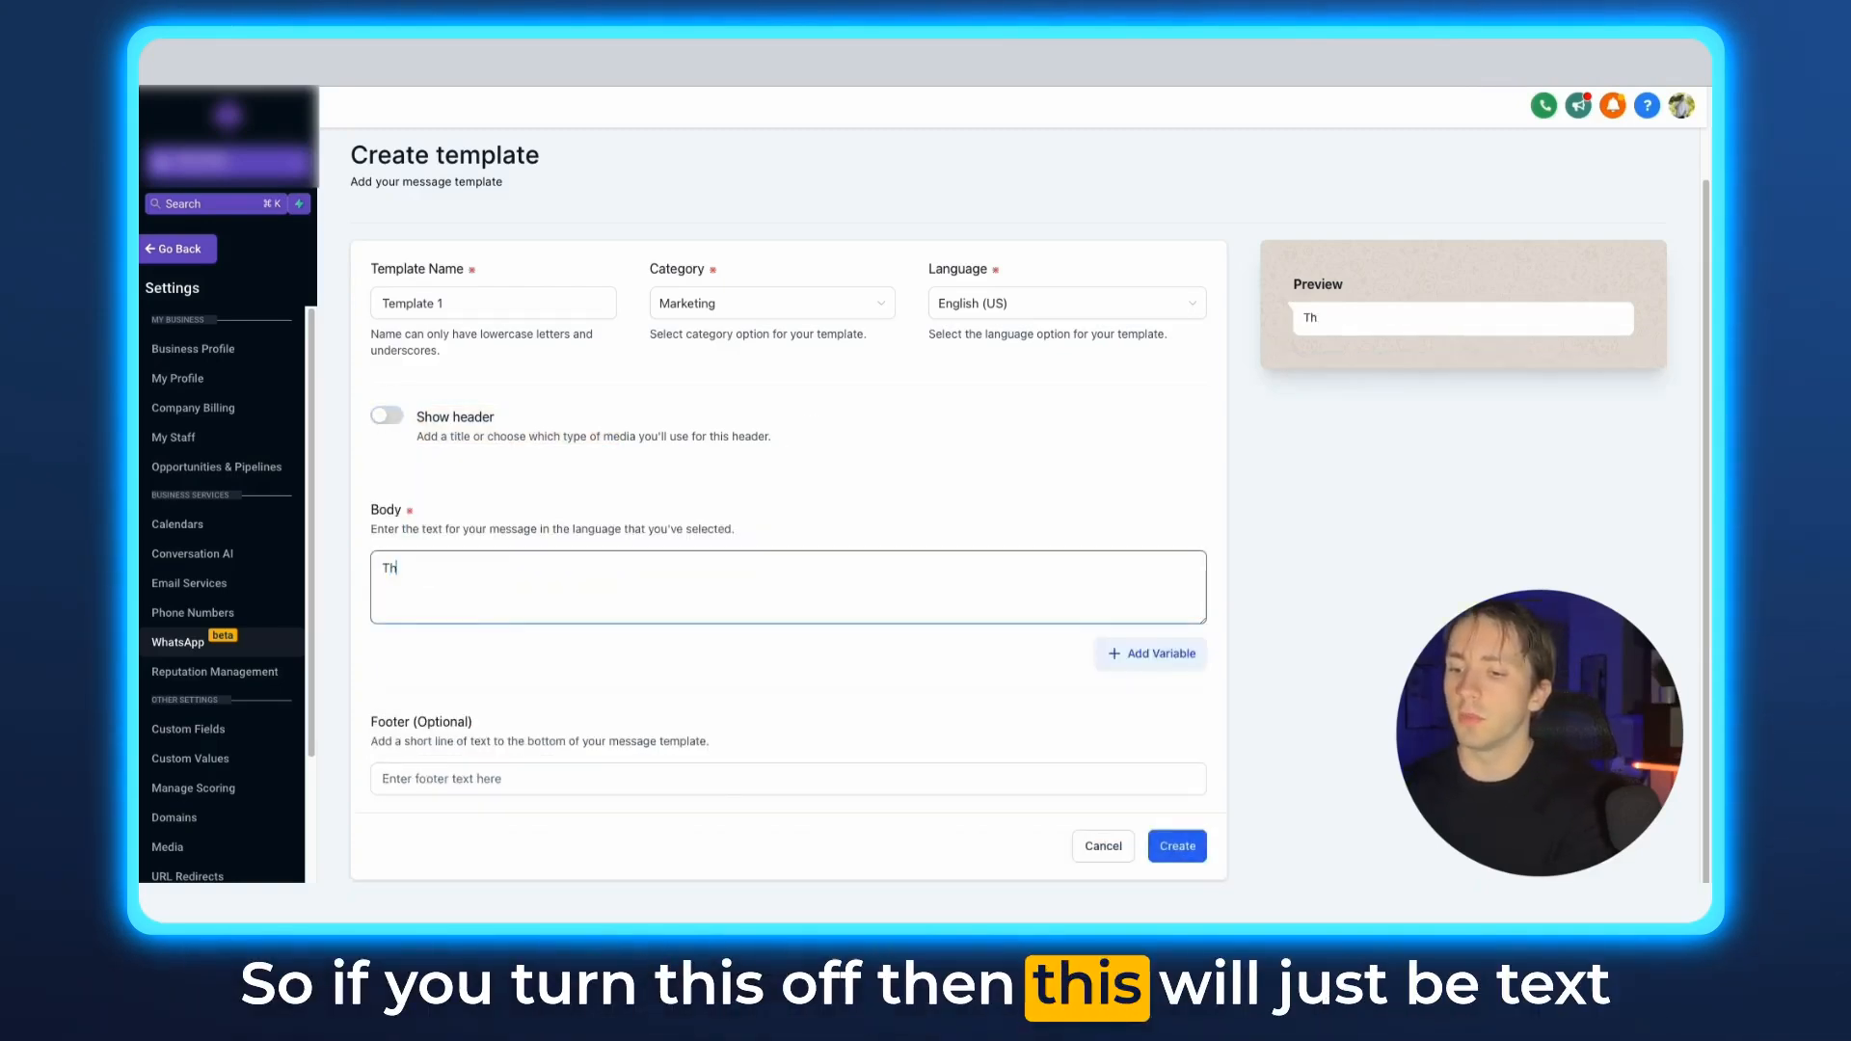
pyautogui.write('is will just ')
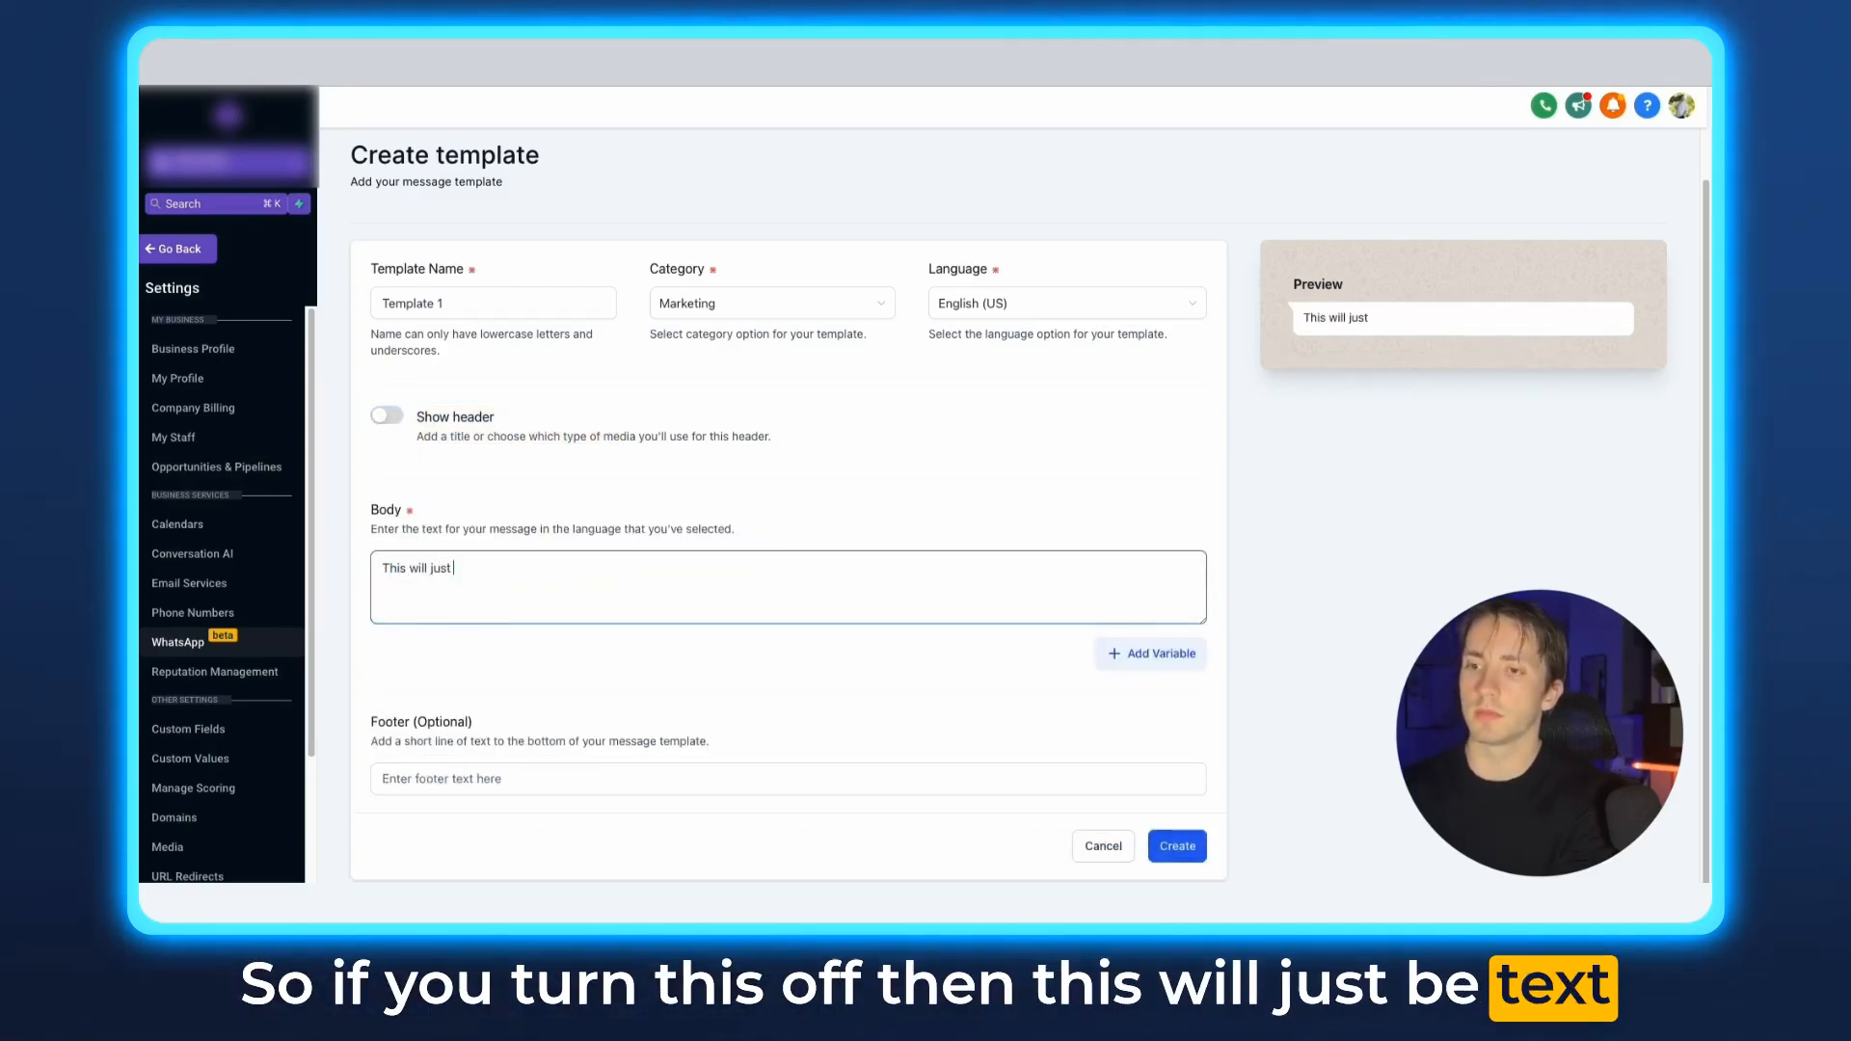
pyautogui.write('be text!')
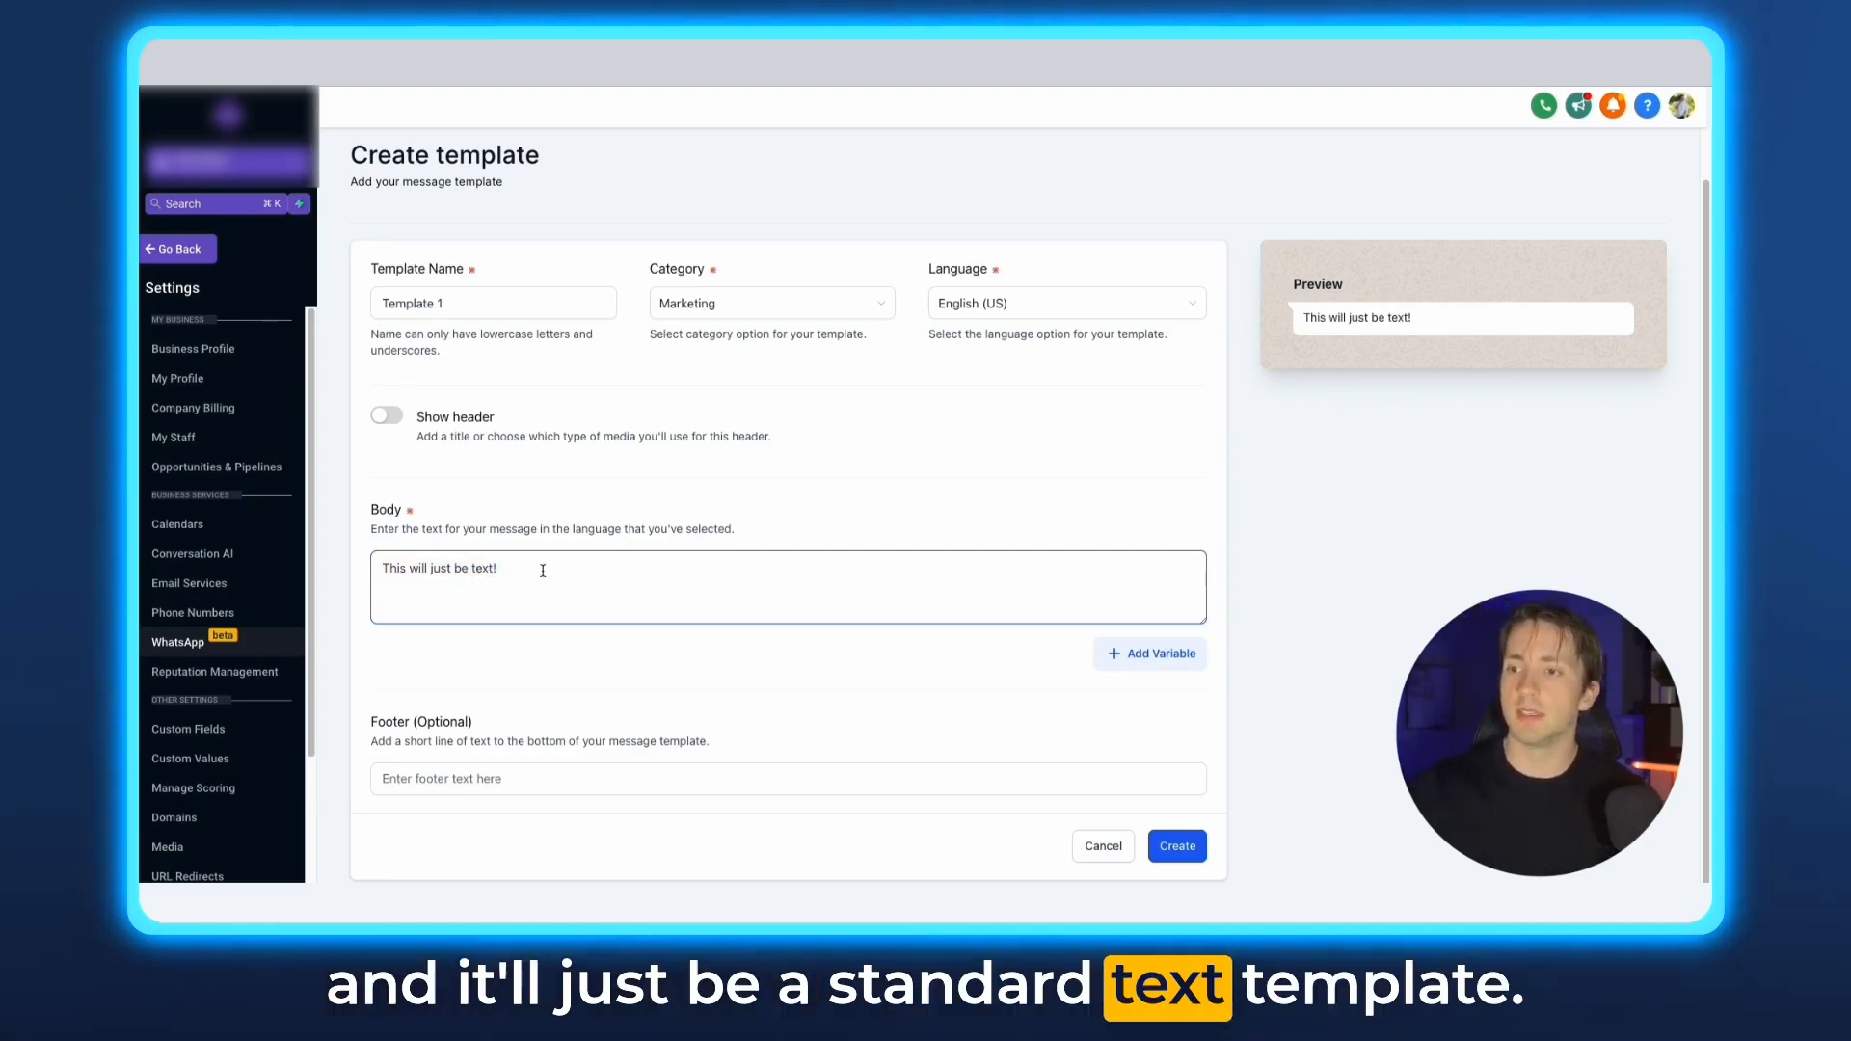
# Add a variable to the body, assign it the contact's full name, and enter "Name" as its sample content
pyautogui.click(1143, 655)
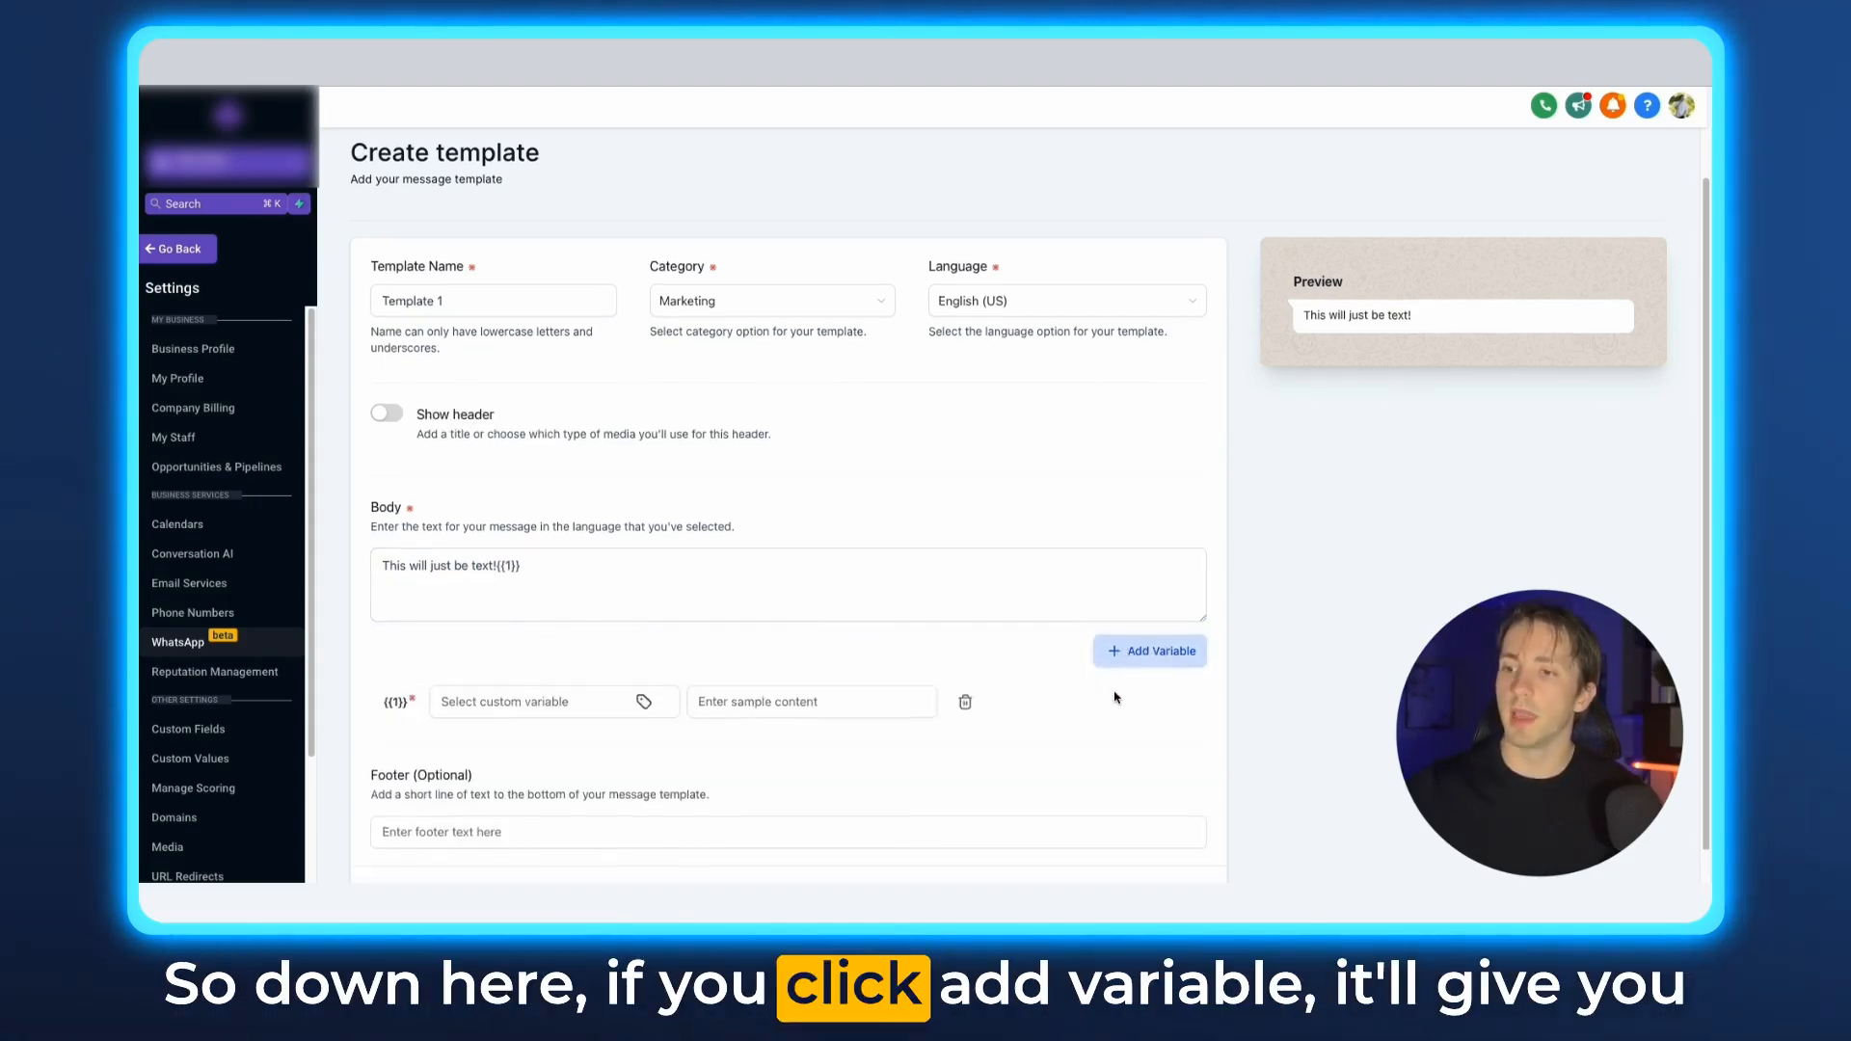
pyautogui.scroll(-1, 675, 704)
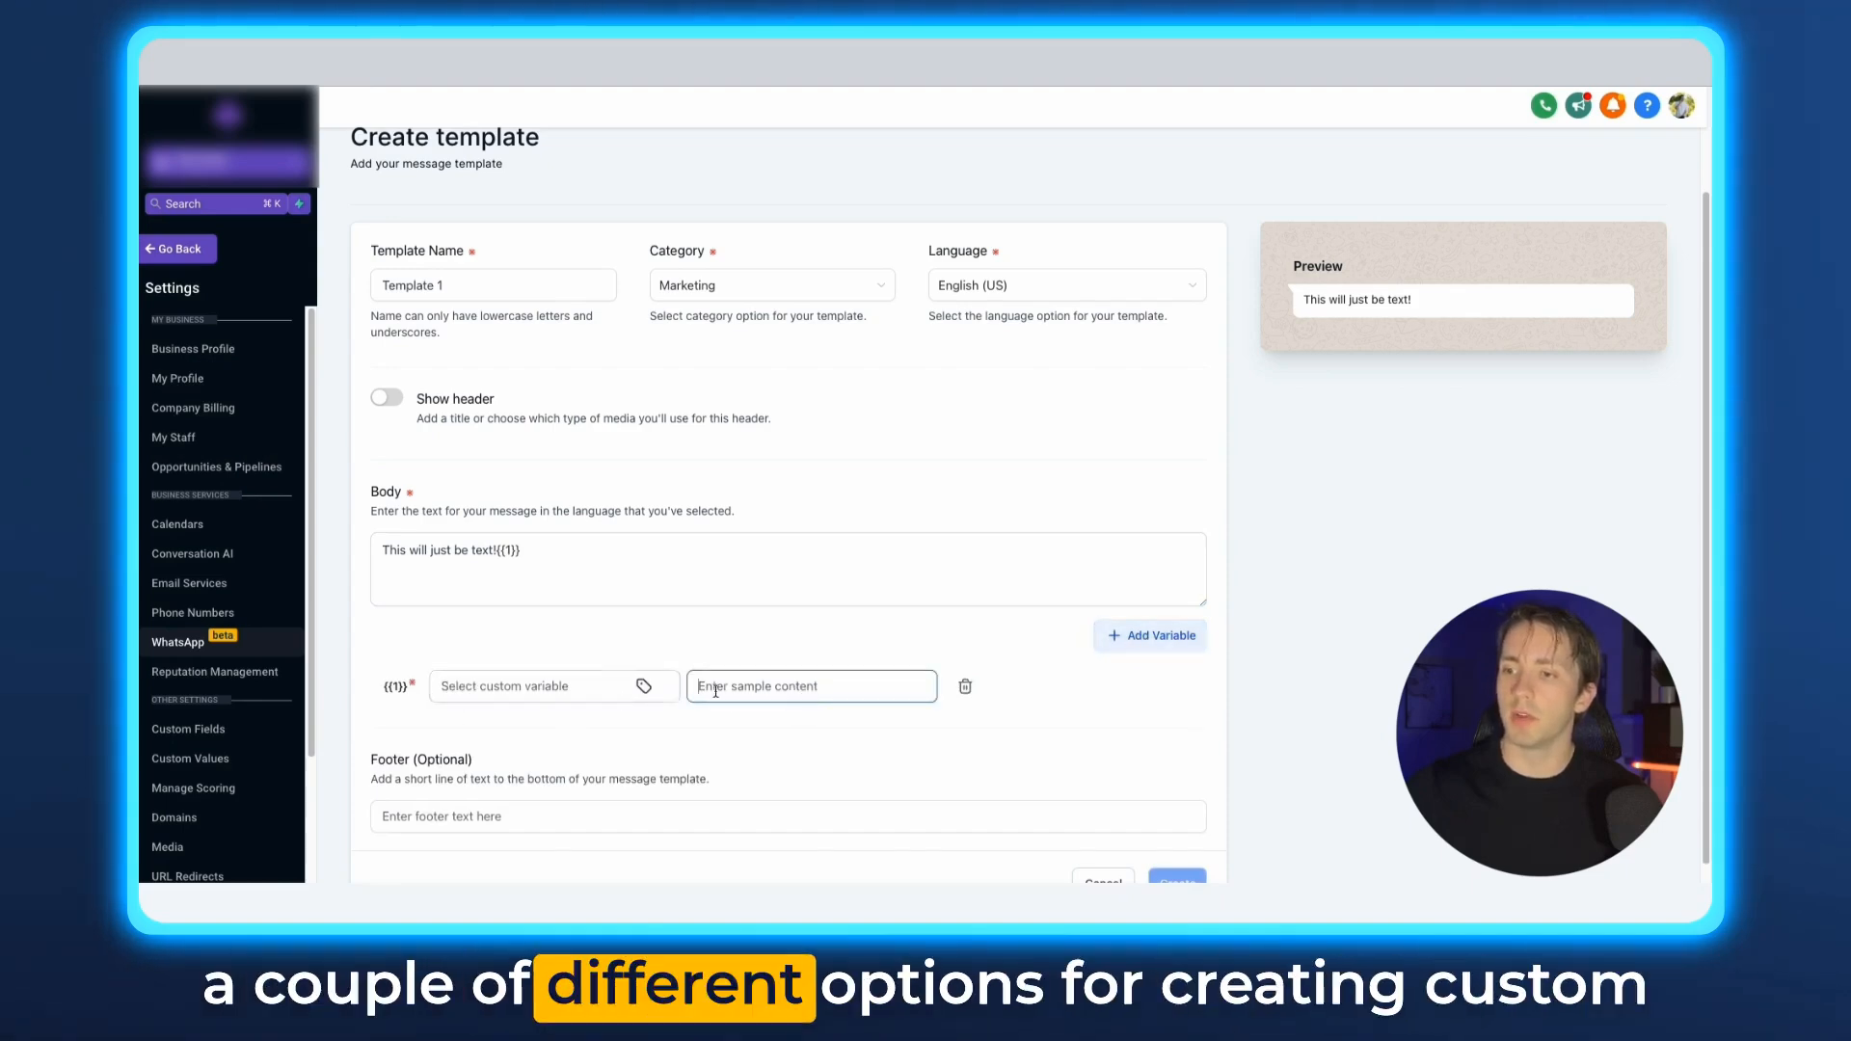
pyautogui.click(643, 686)
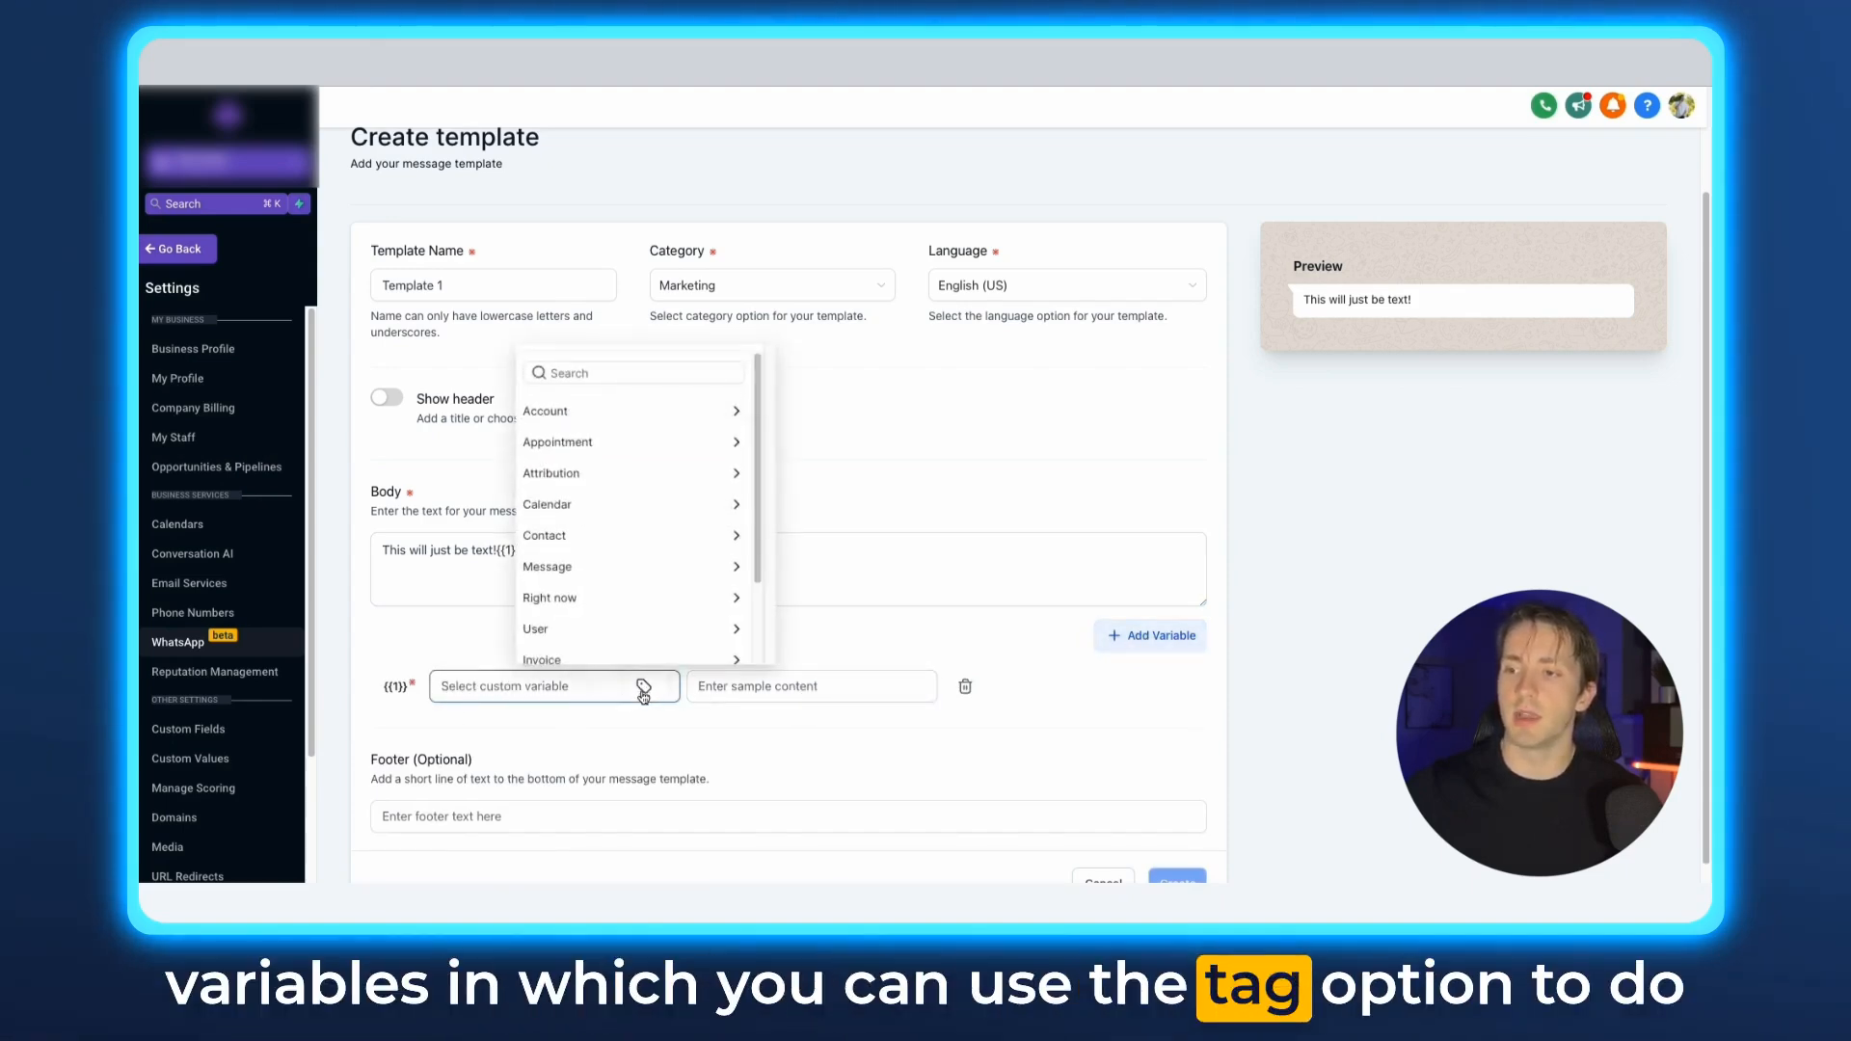
pyautogui.click(612, 414)
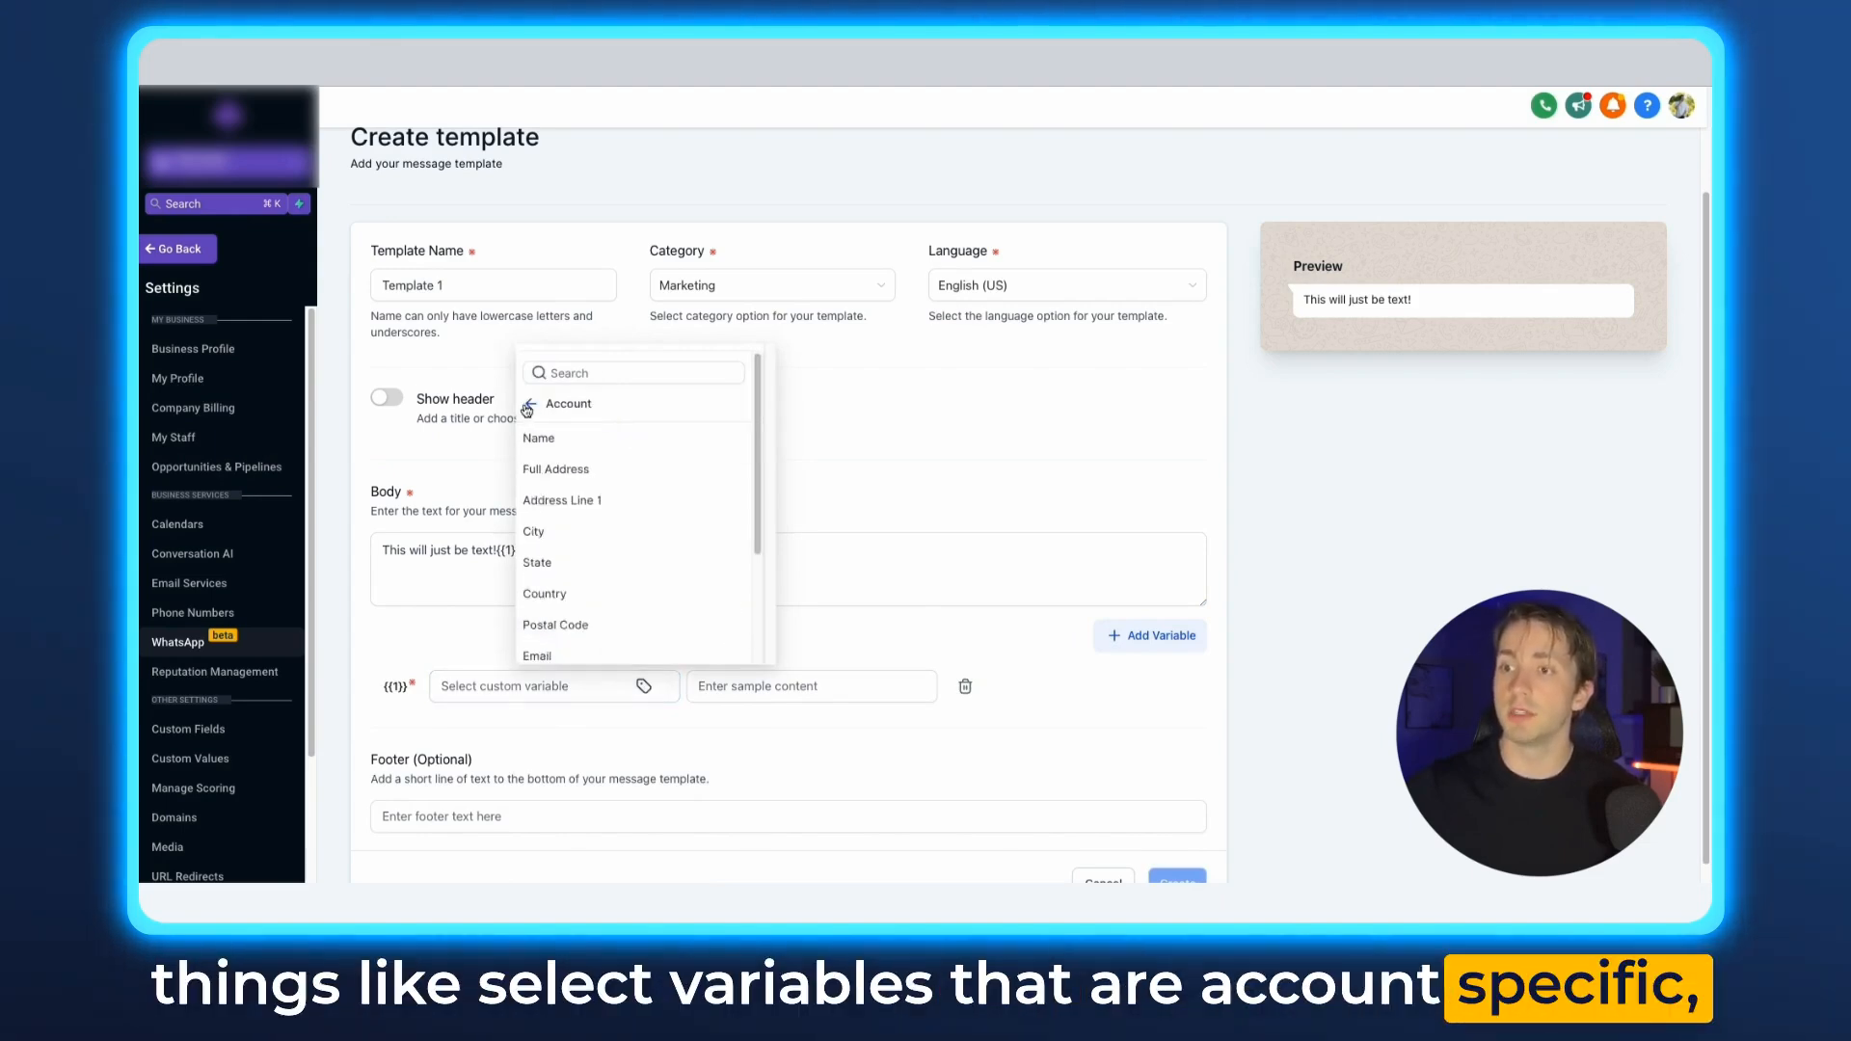
pyautogui.click(559, 444)
pyautogui.click(538, 404)
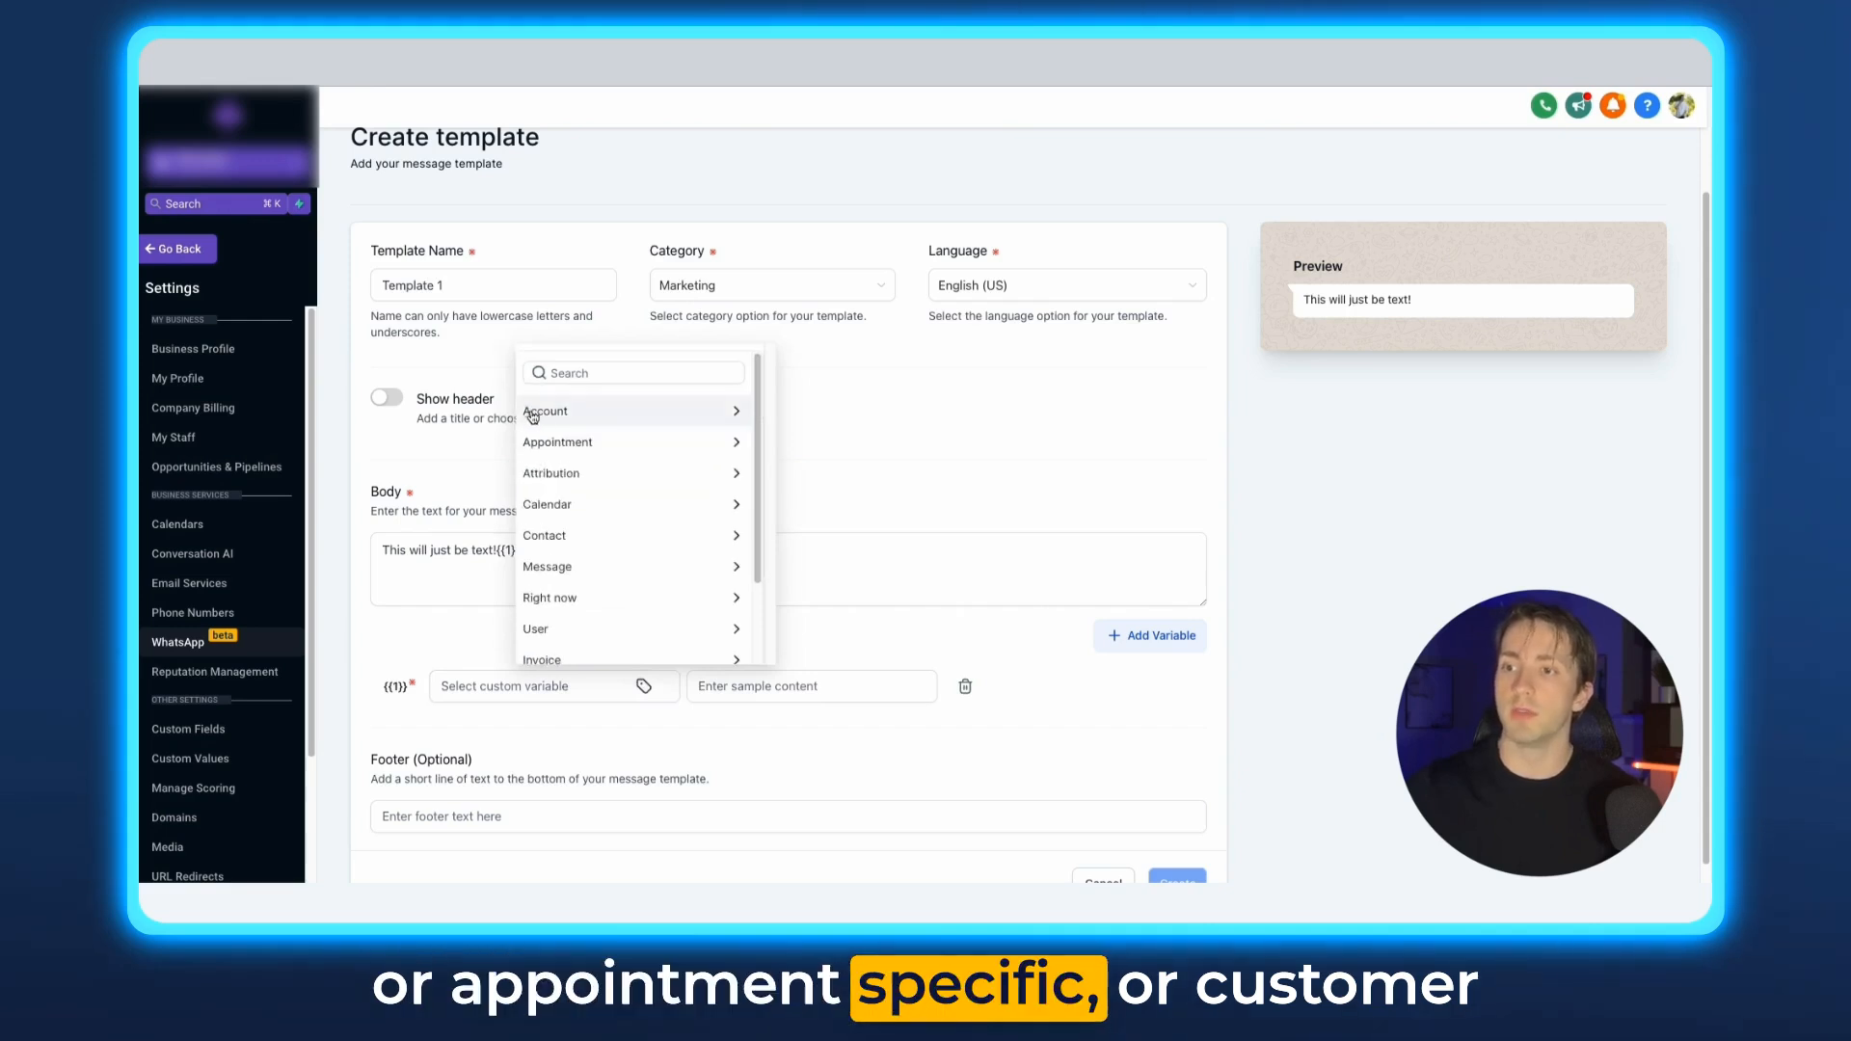
pyautogui.click(594, 538)
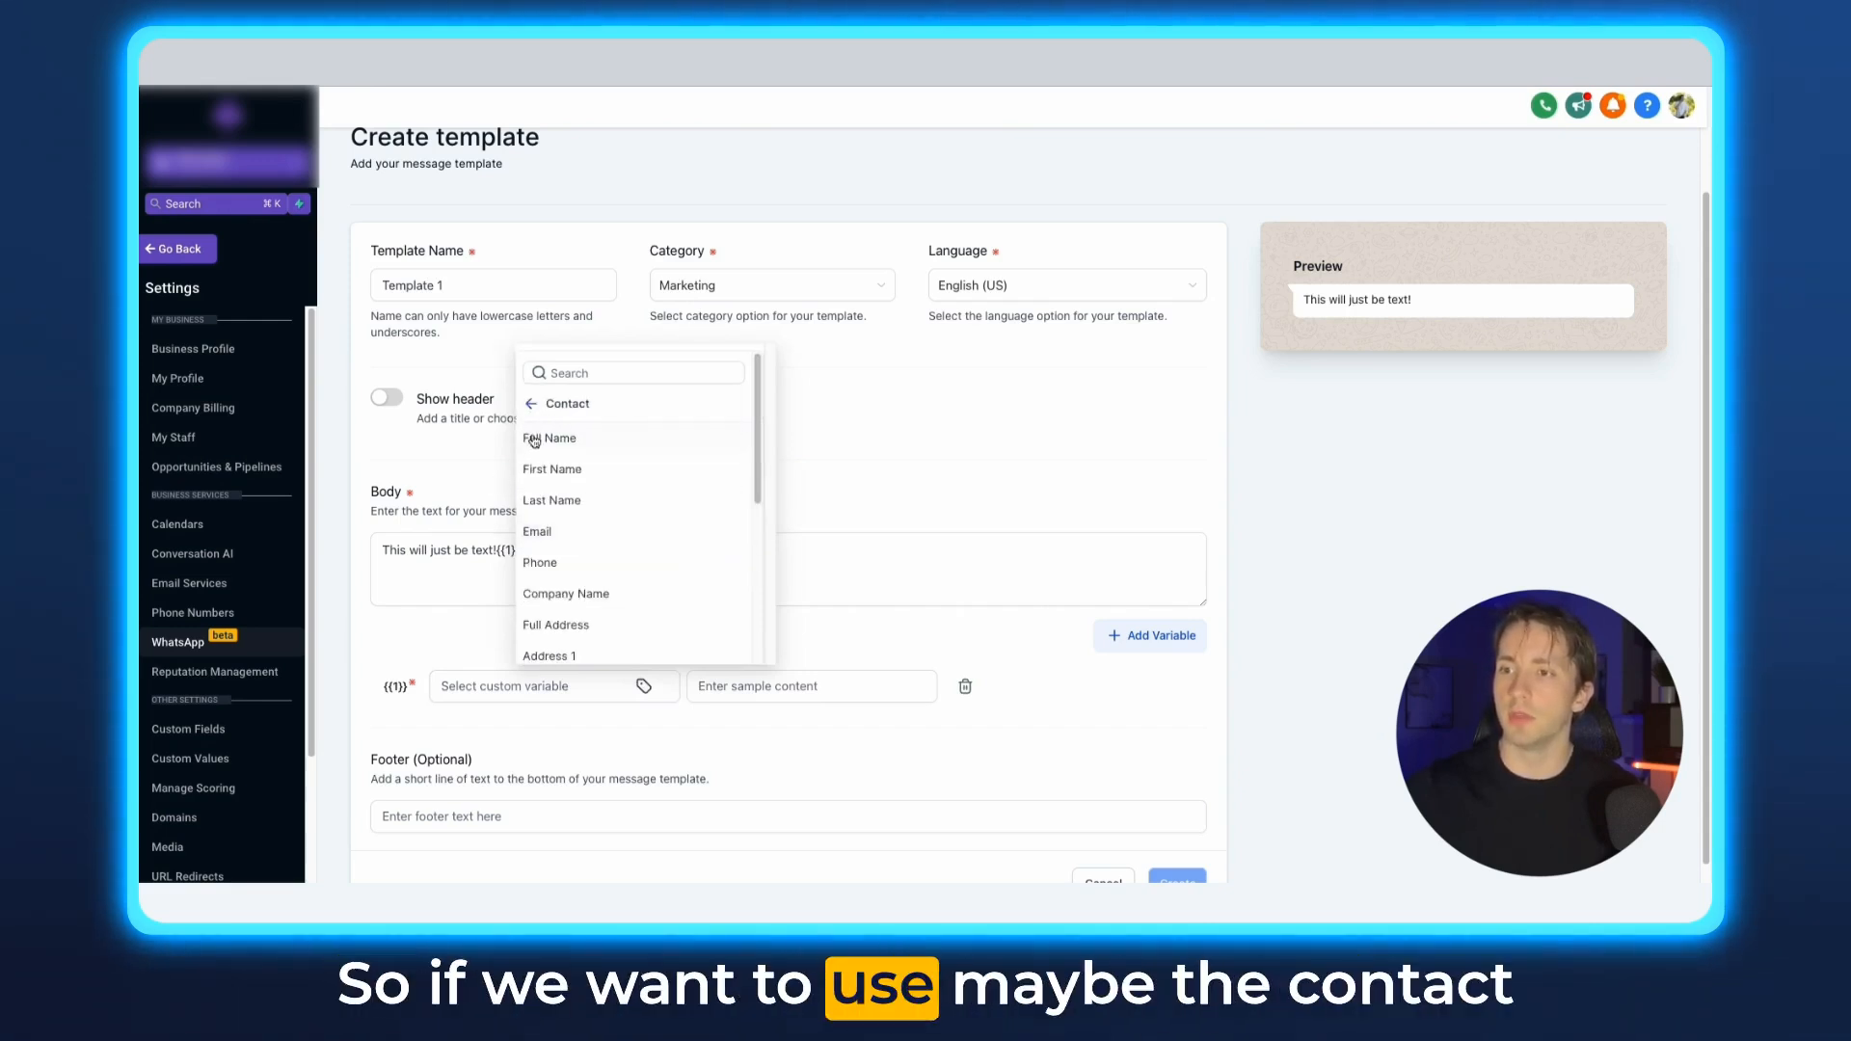
pyautogui.click(546, 439)
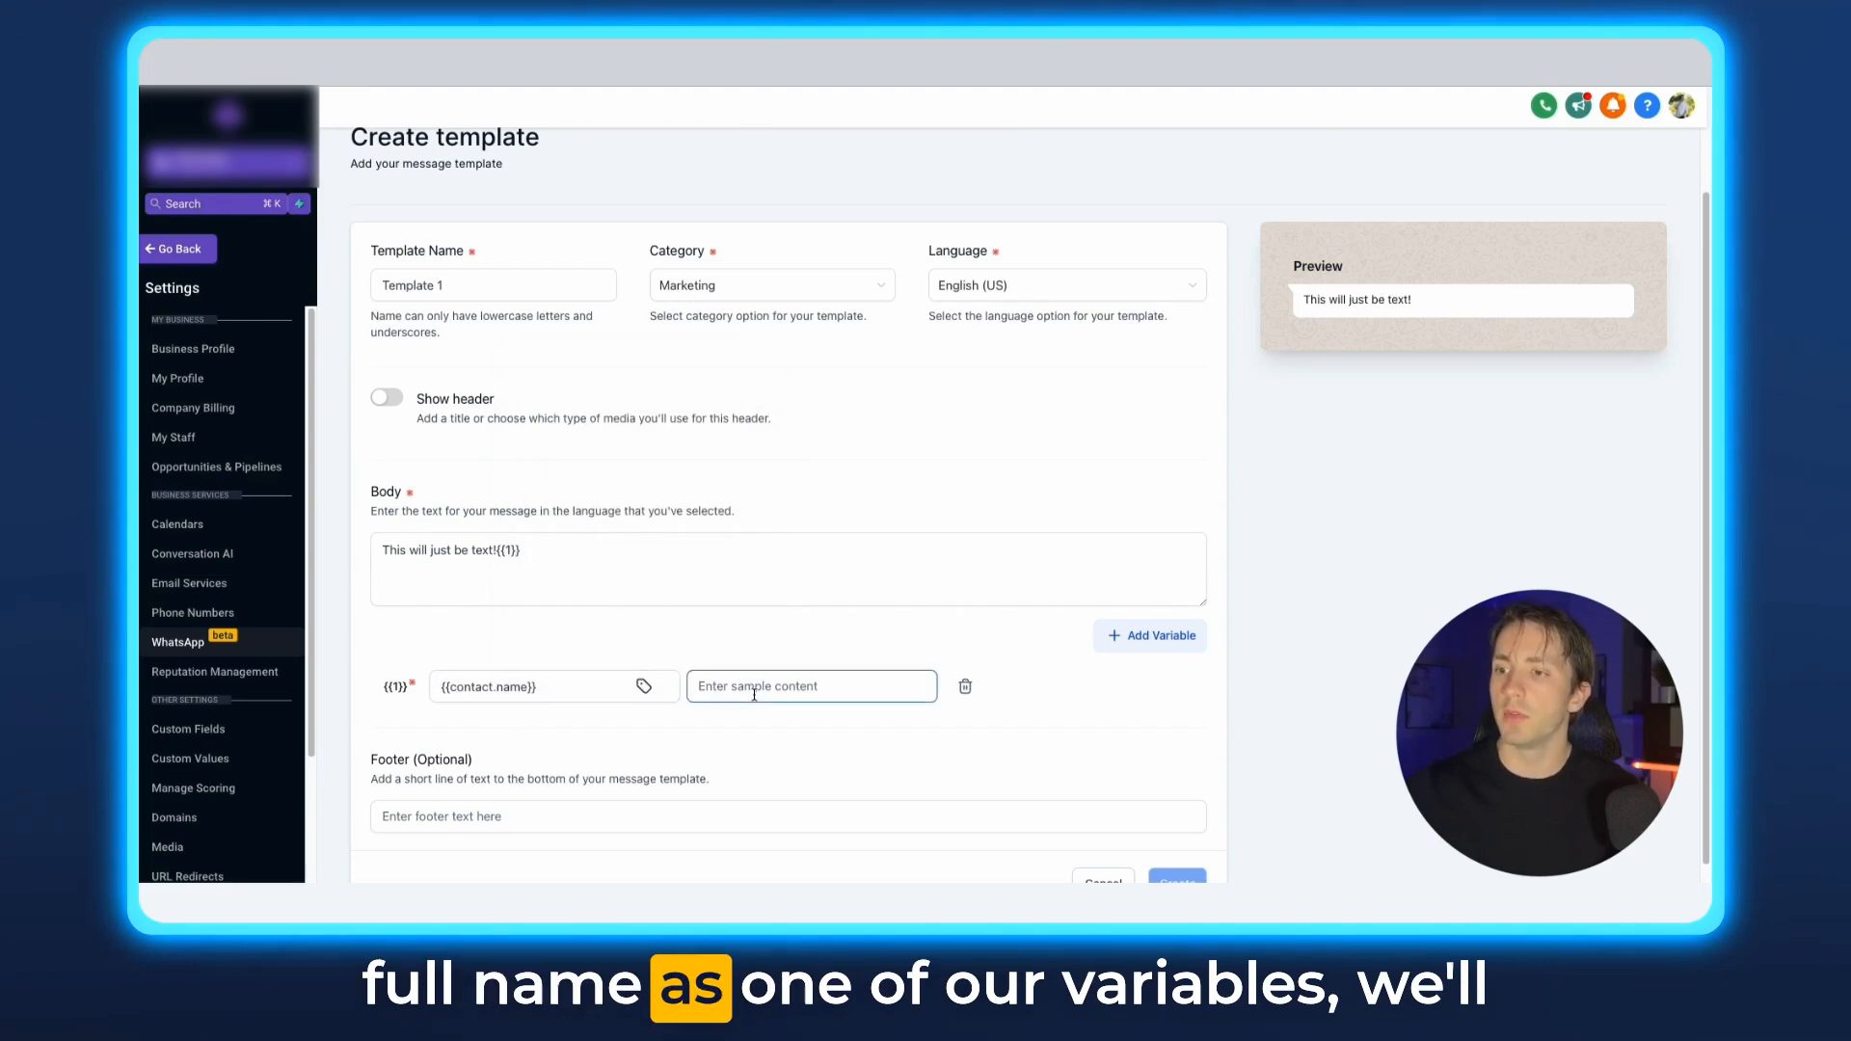
pyautogui.write('Name')
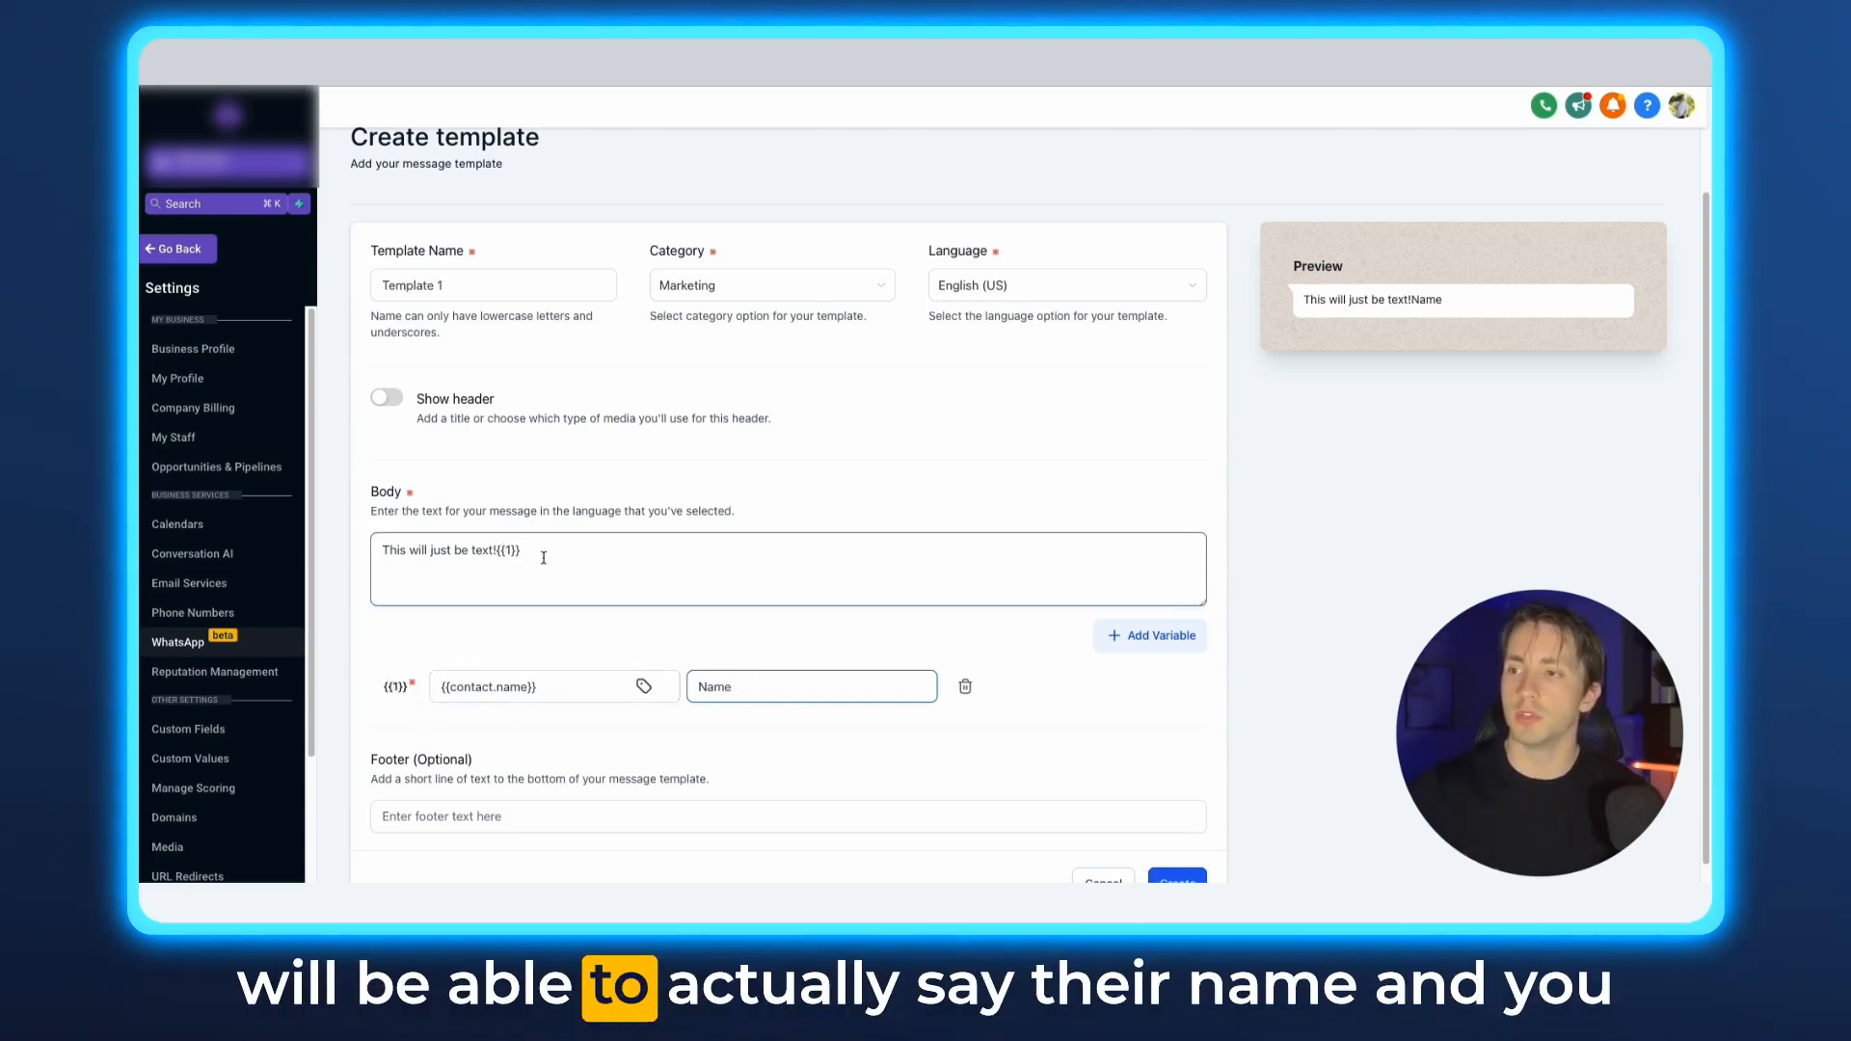
pyautogui.click(495, 557)
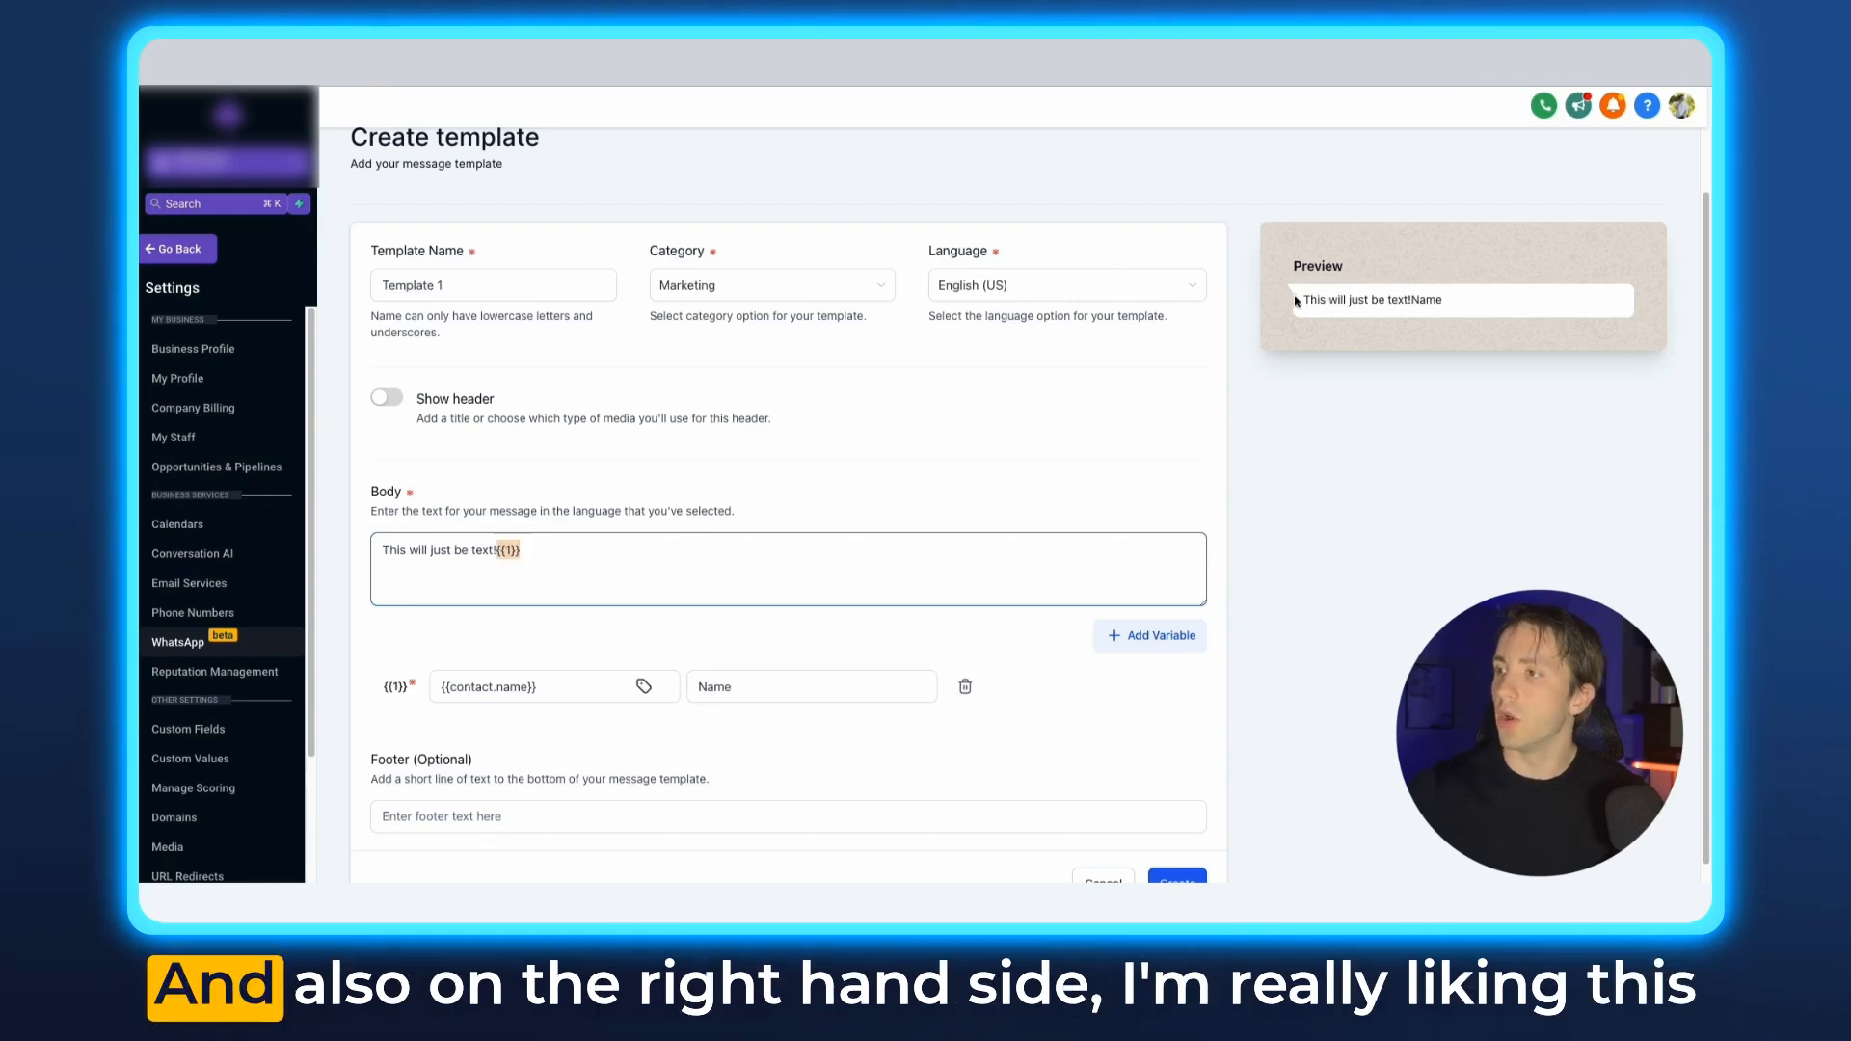
pyautogui.click(1492, 290)
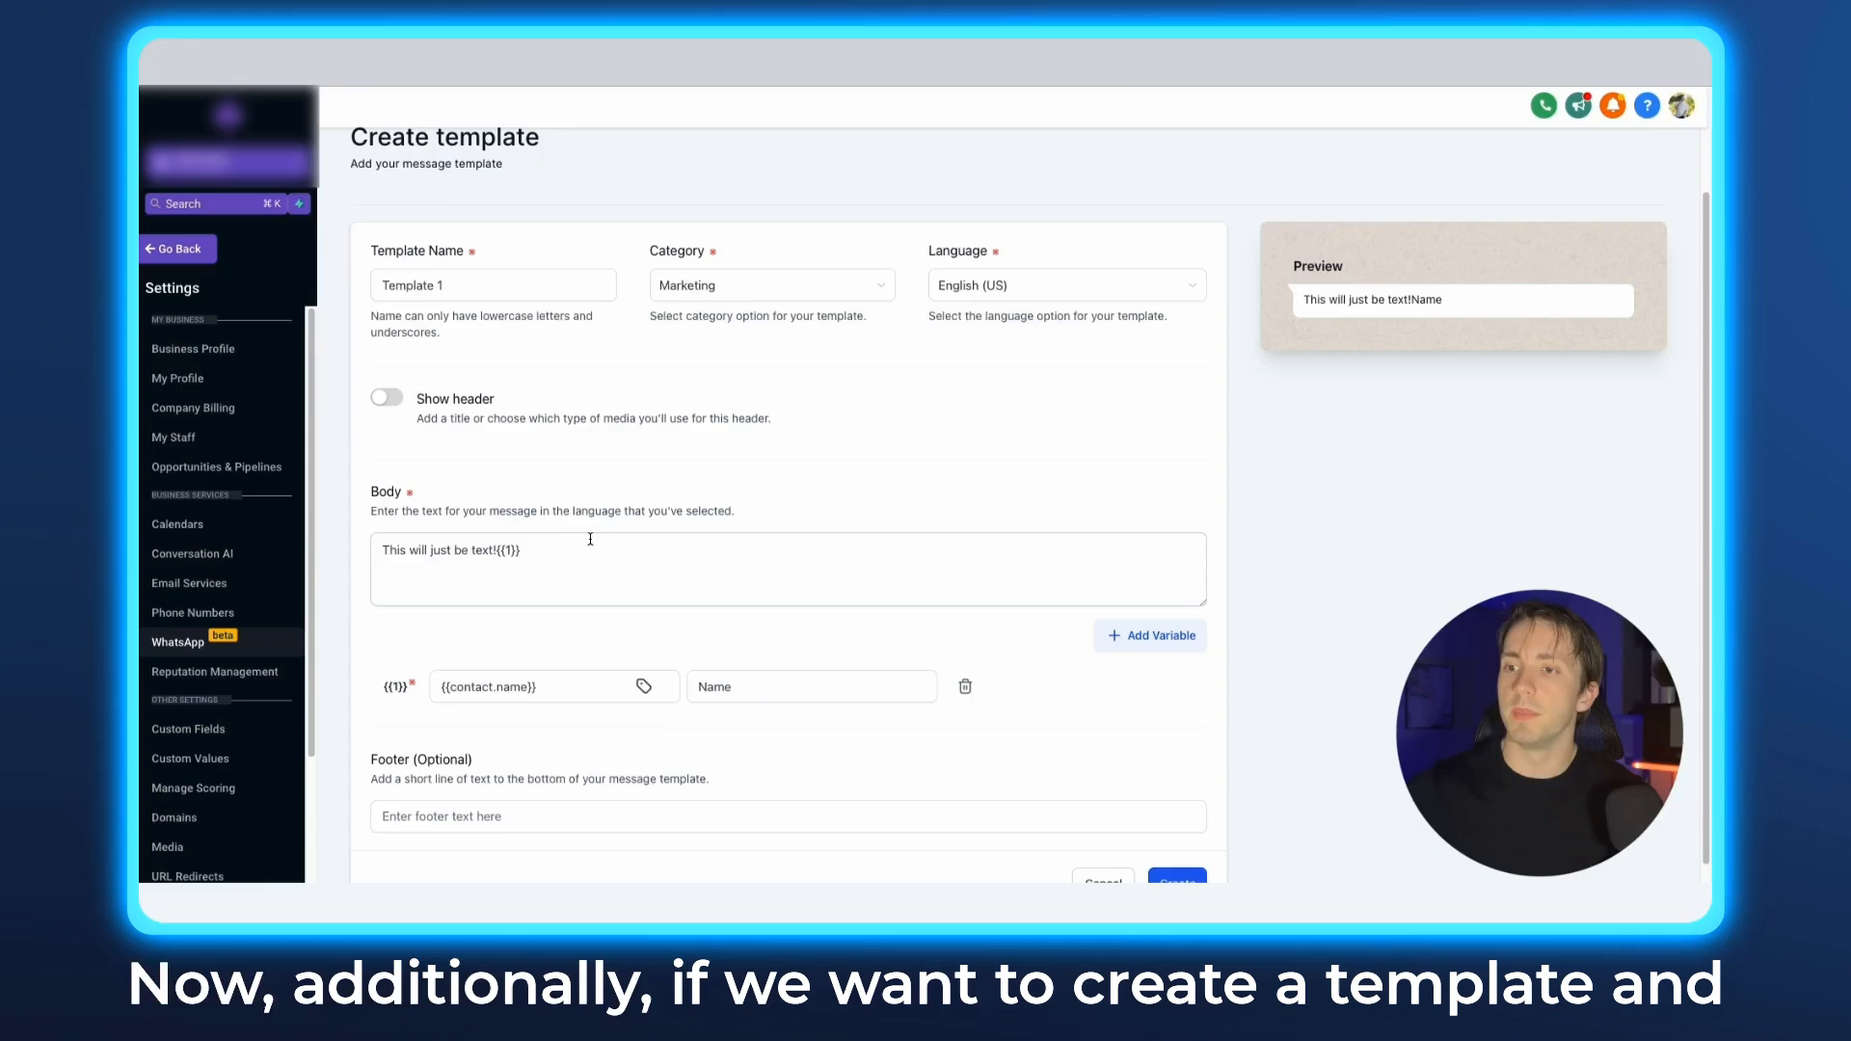
pyautogui.click(590, 539)
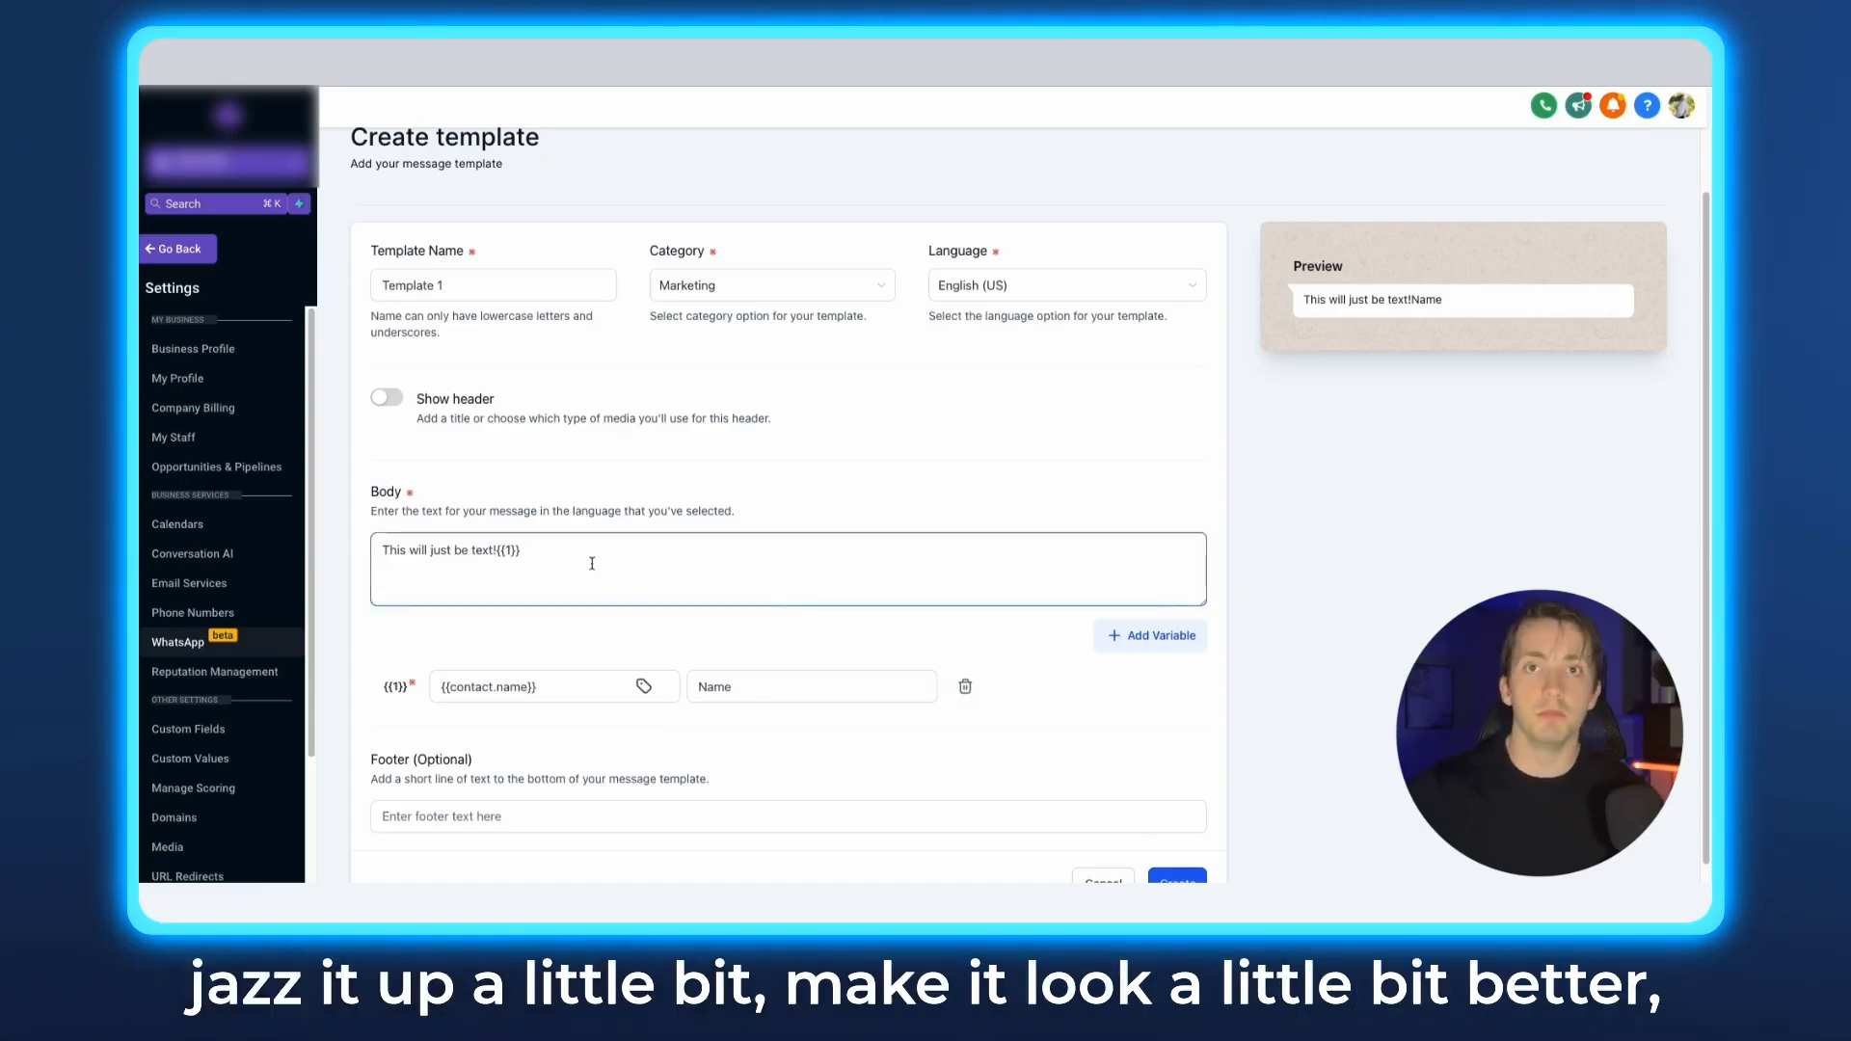
# Turn the header on, set its type to Image, and upload the jacket picture 2_ccb0d38a-7010-4b5e-af54-69ae8abc9f85.jpg
pyautogui.click(387, 397)
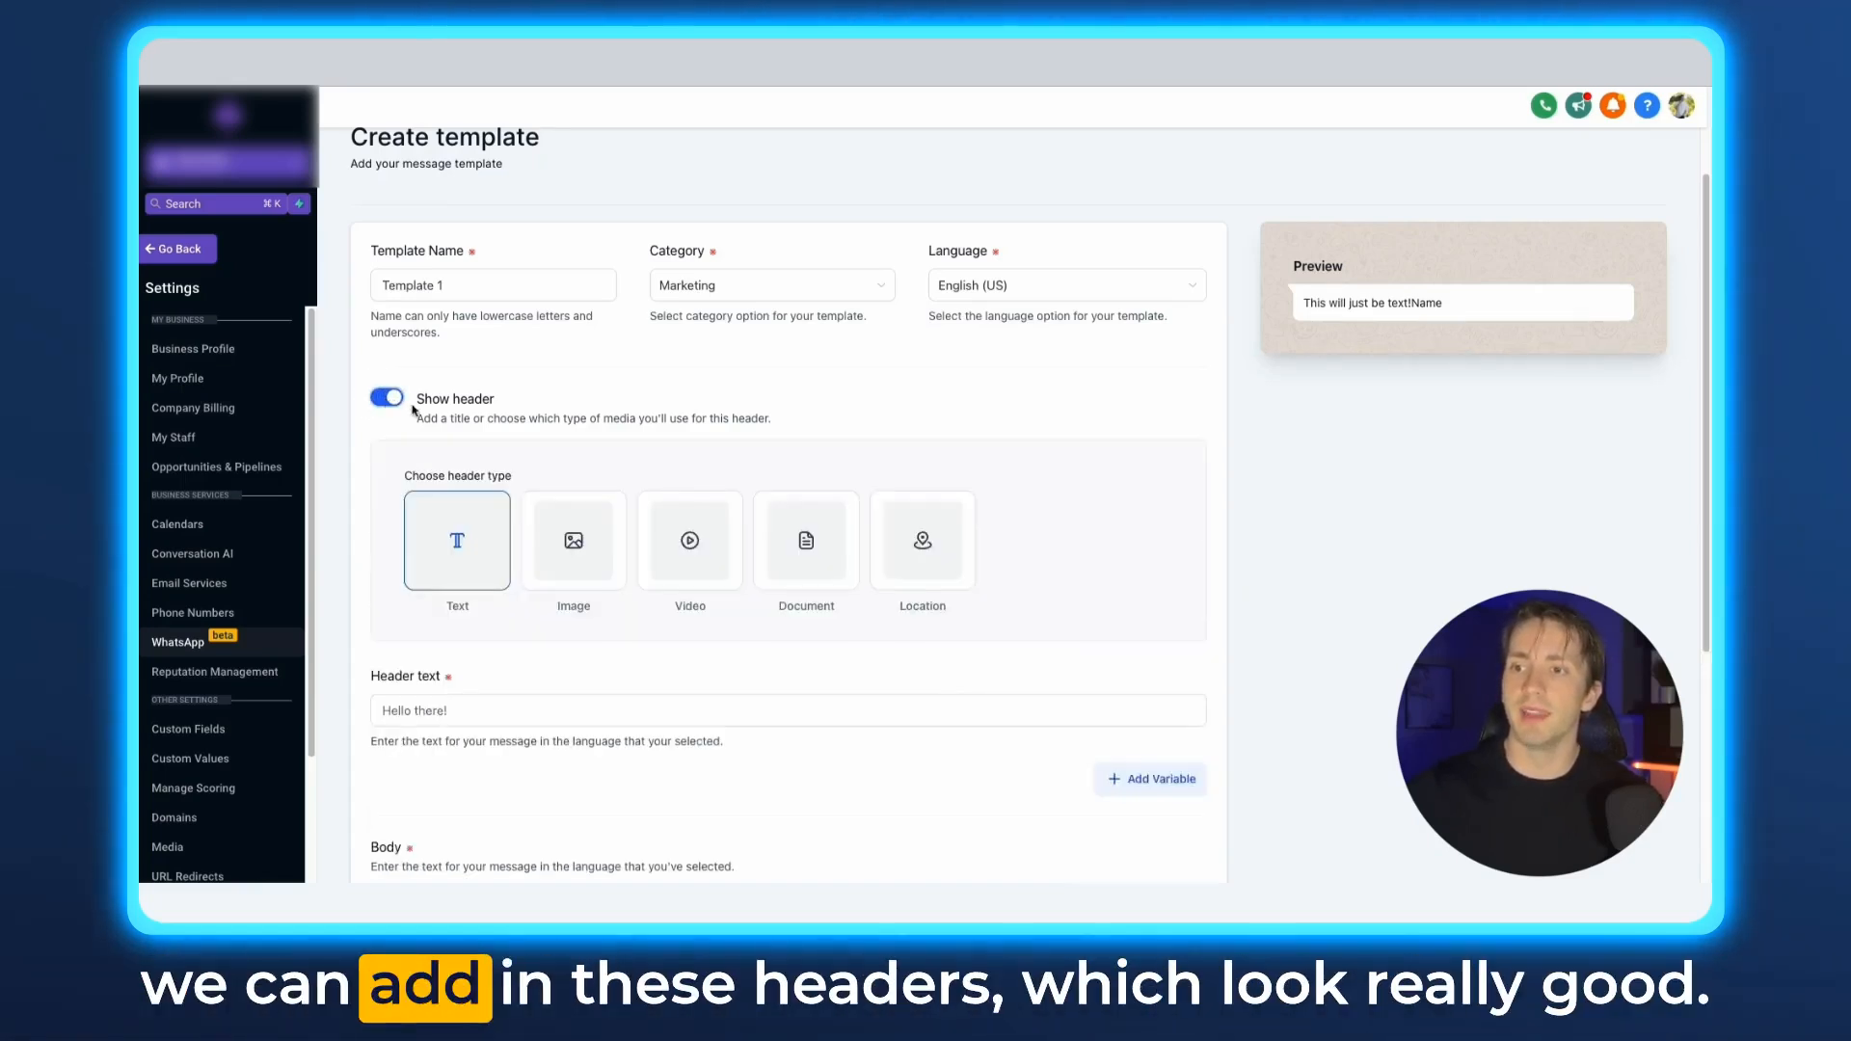
pyautogui.click(575, 554)
pyautogui.click(691, 552)
pyautogui.click(806, 549)
pyautogui.click(935, 567)
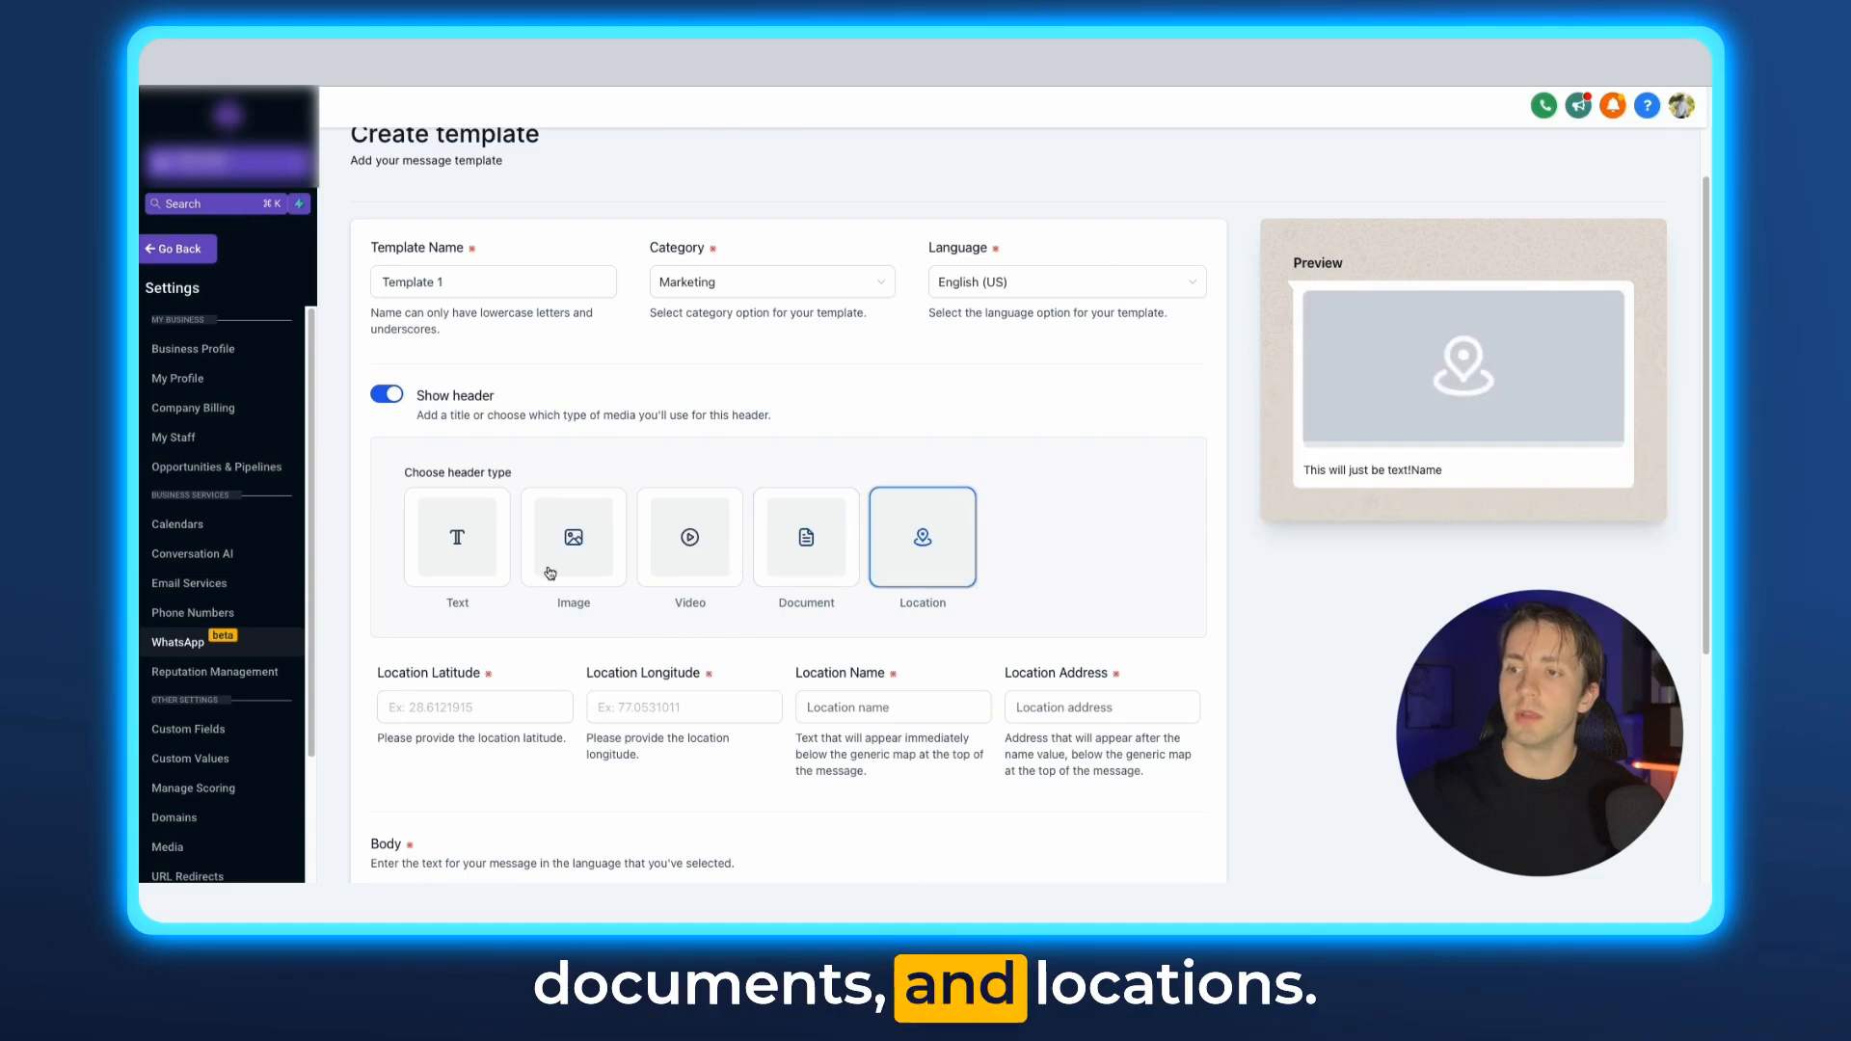
pyautogui.click(576, 552)
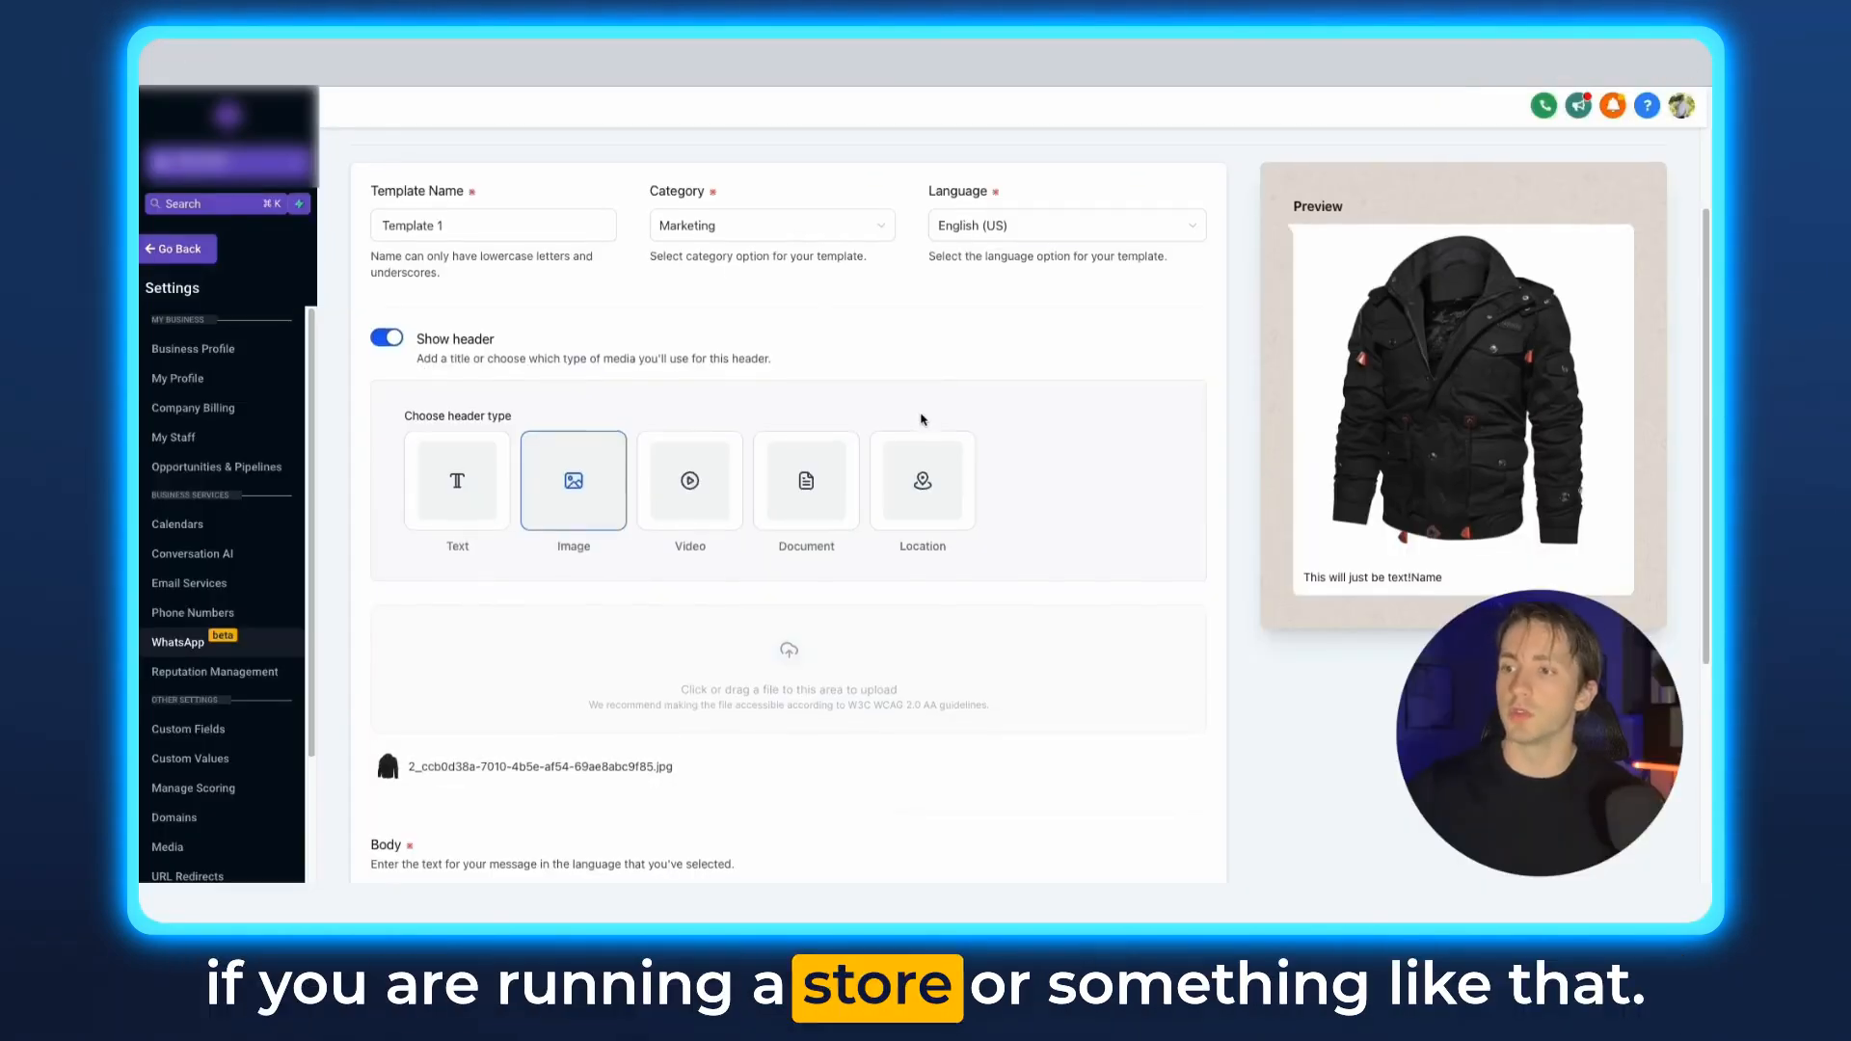
# Extend the body text with placeholder lines of ".." separated by blank lines
pyautogui.scroll(-1, 926, 414)
pyautogui.scroll(-1, 576, 514)
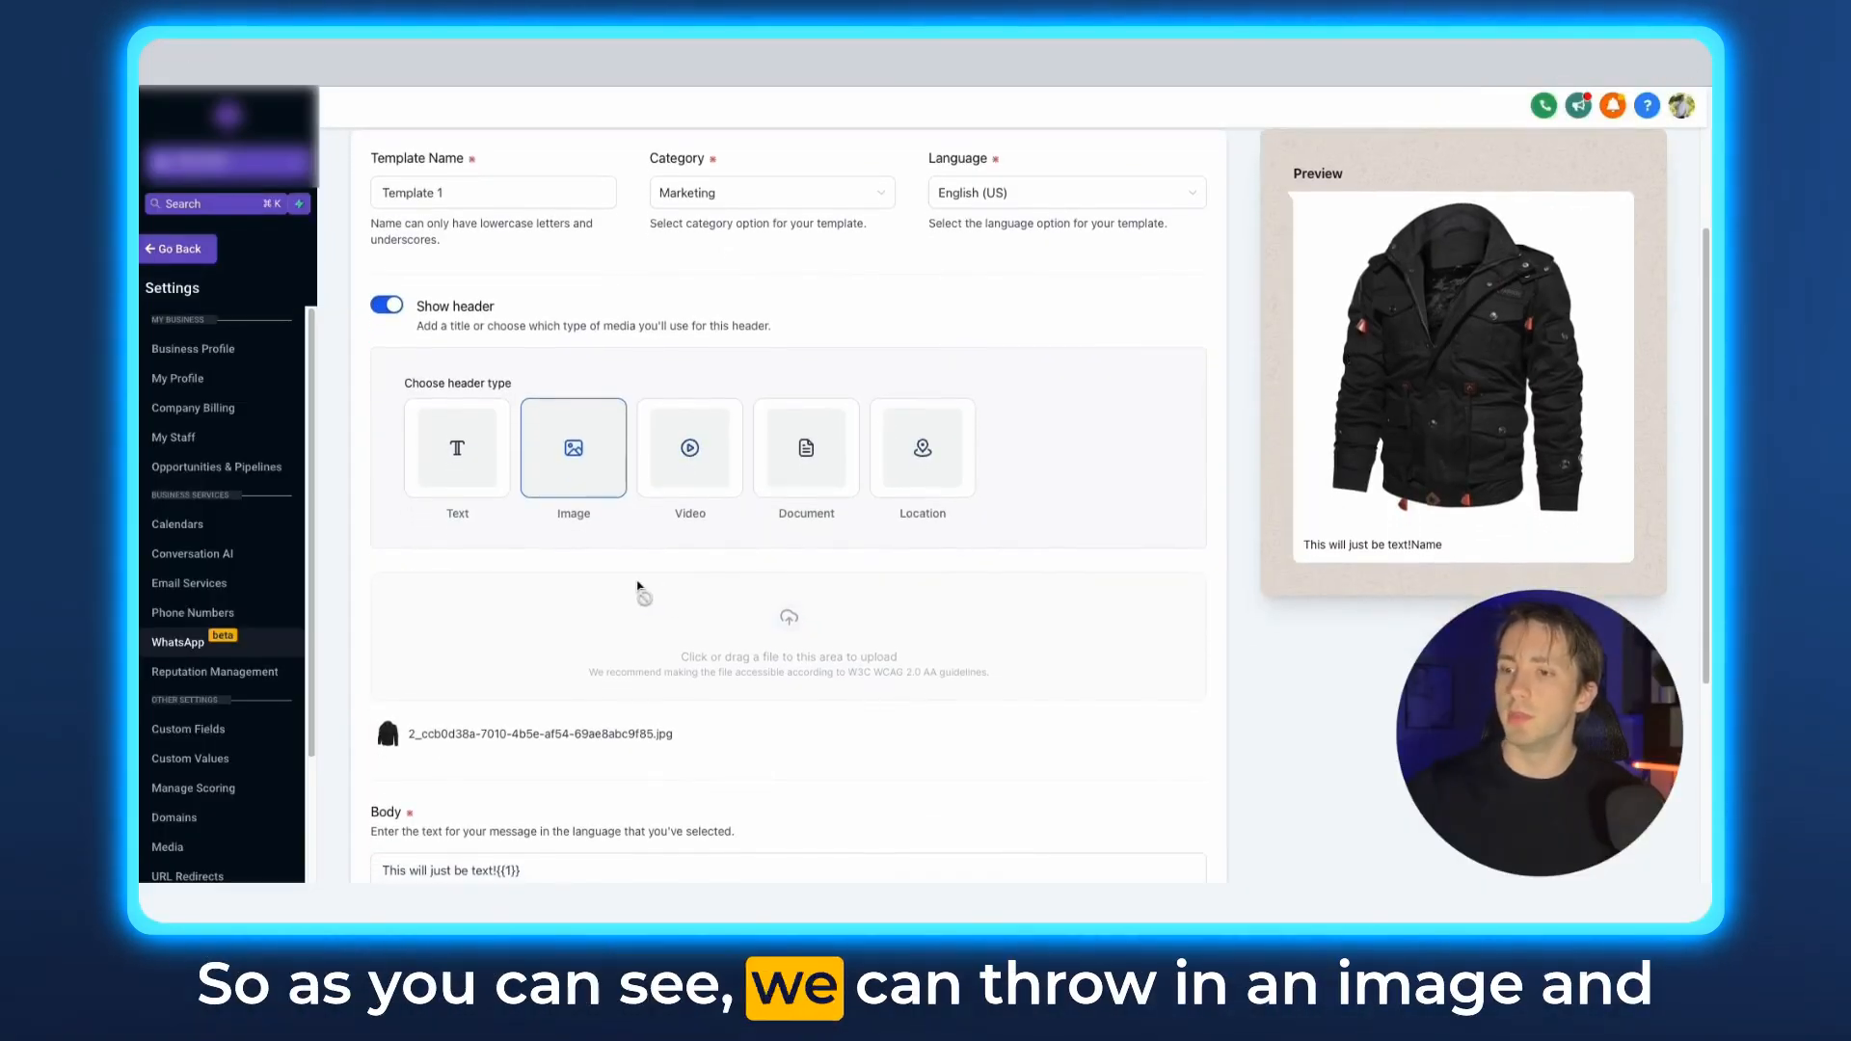
pyautogui.scroll(-3, 637, 586)
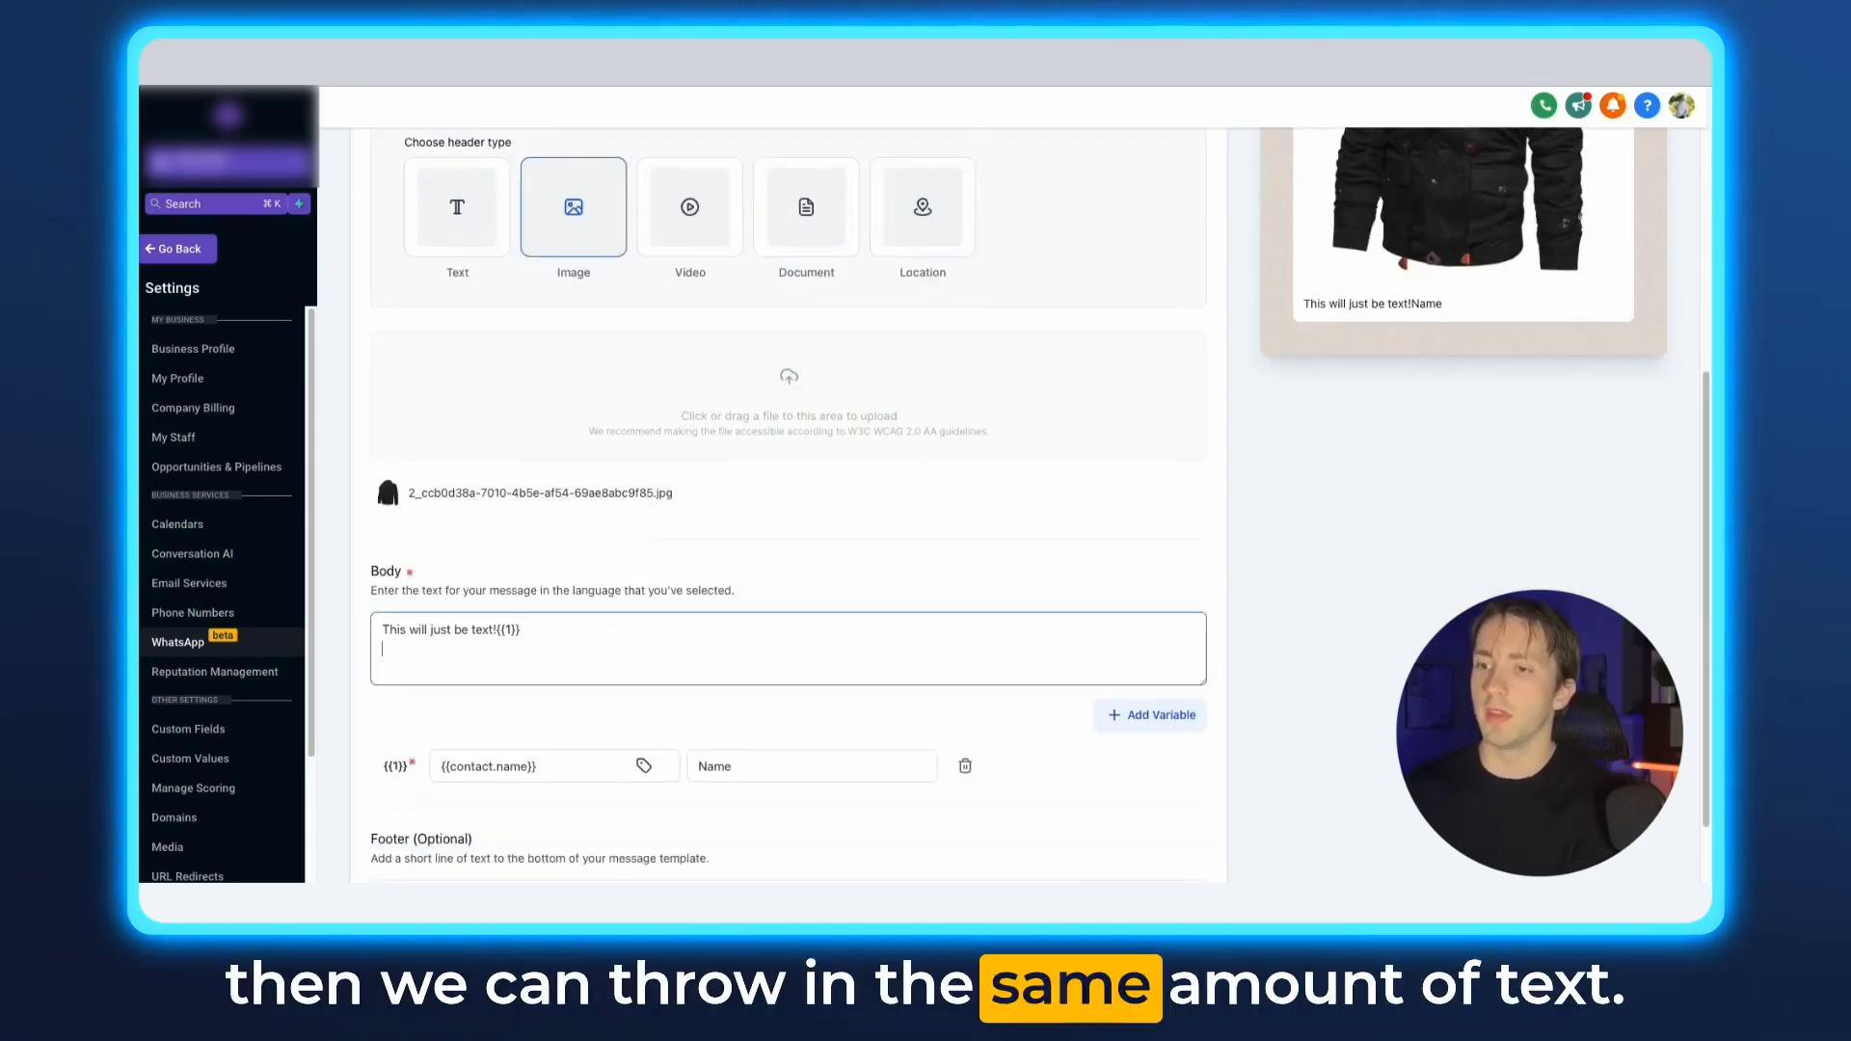
pyautogui.write('..')
pyautogui.press('Return')
pyautogui.press('Return')
pyautogui.write('.')
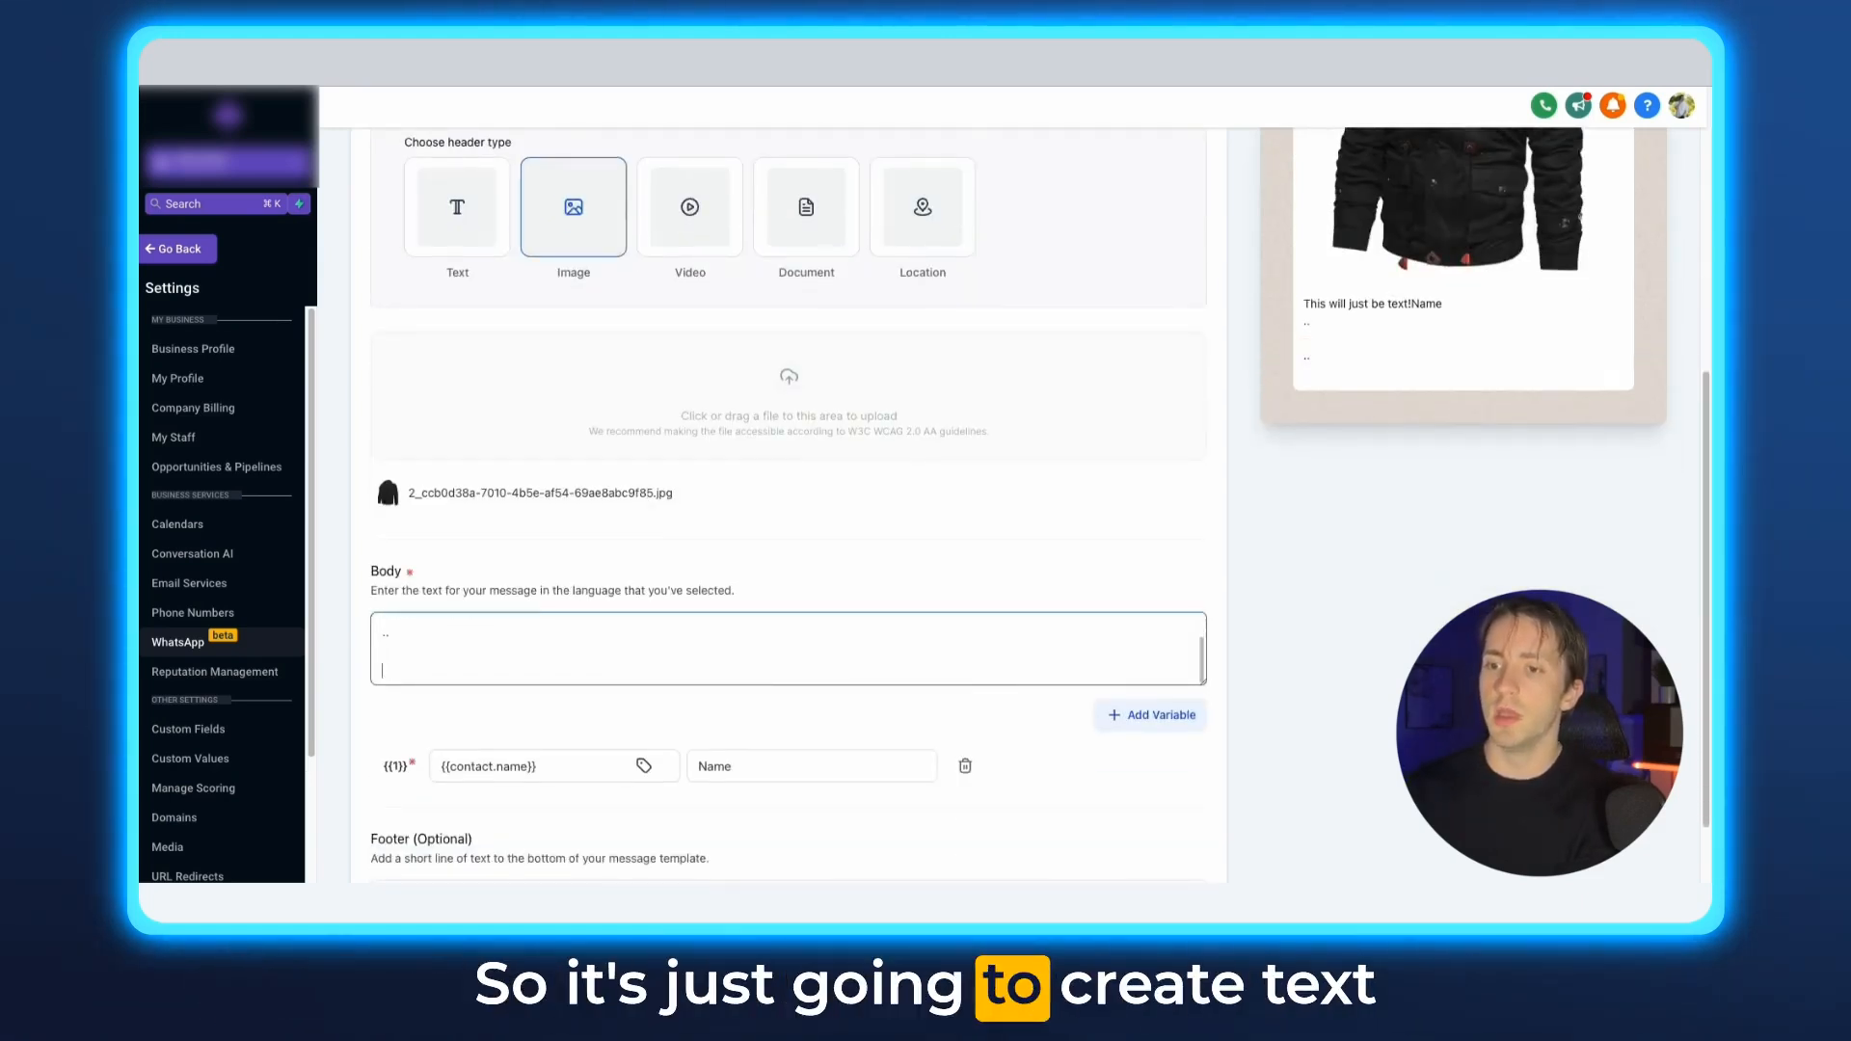
pyautogui.write('.  .')
pyautogui.press('Return')
pyautogui.press('Return')
pyautogui.write('..')
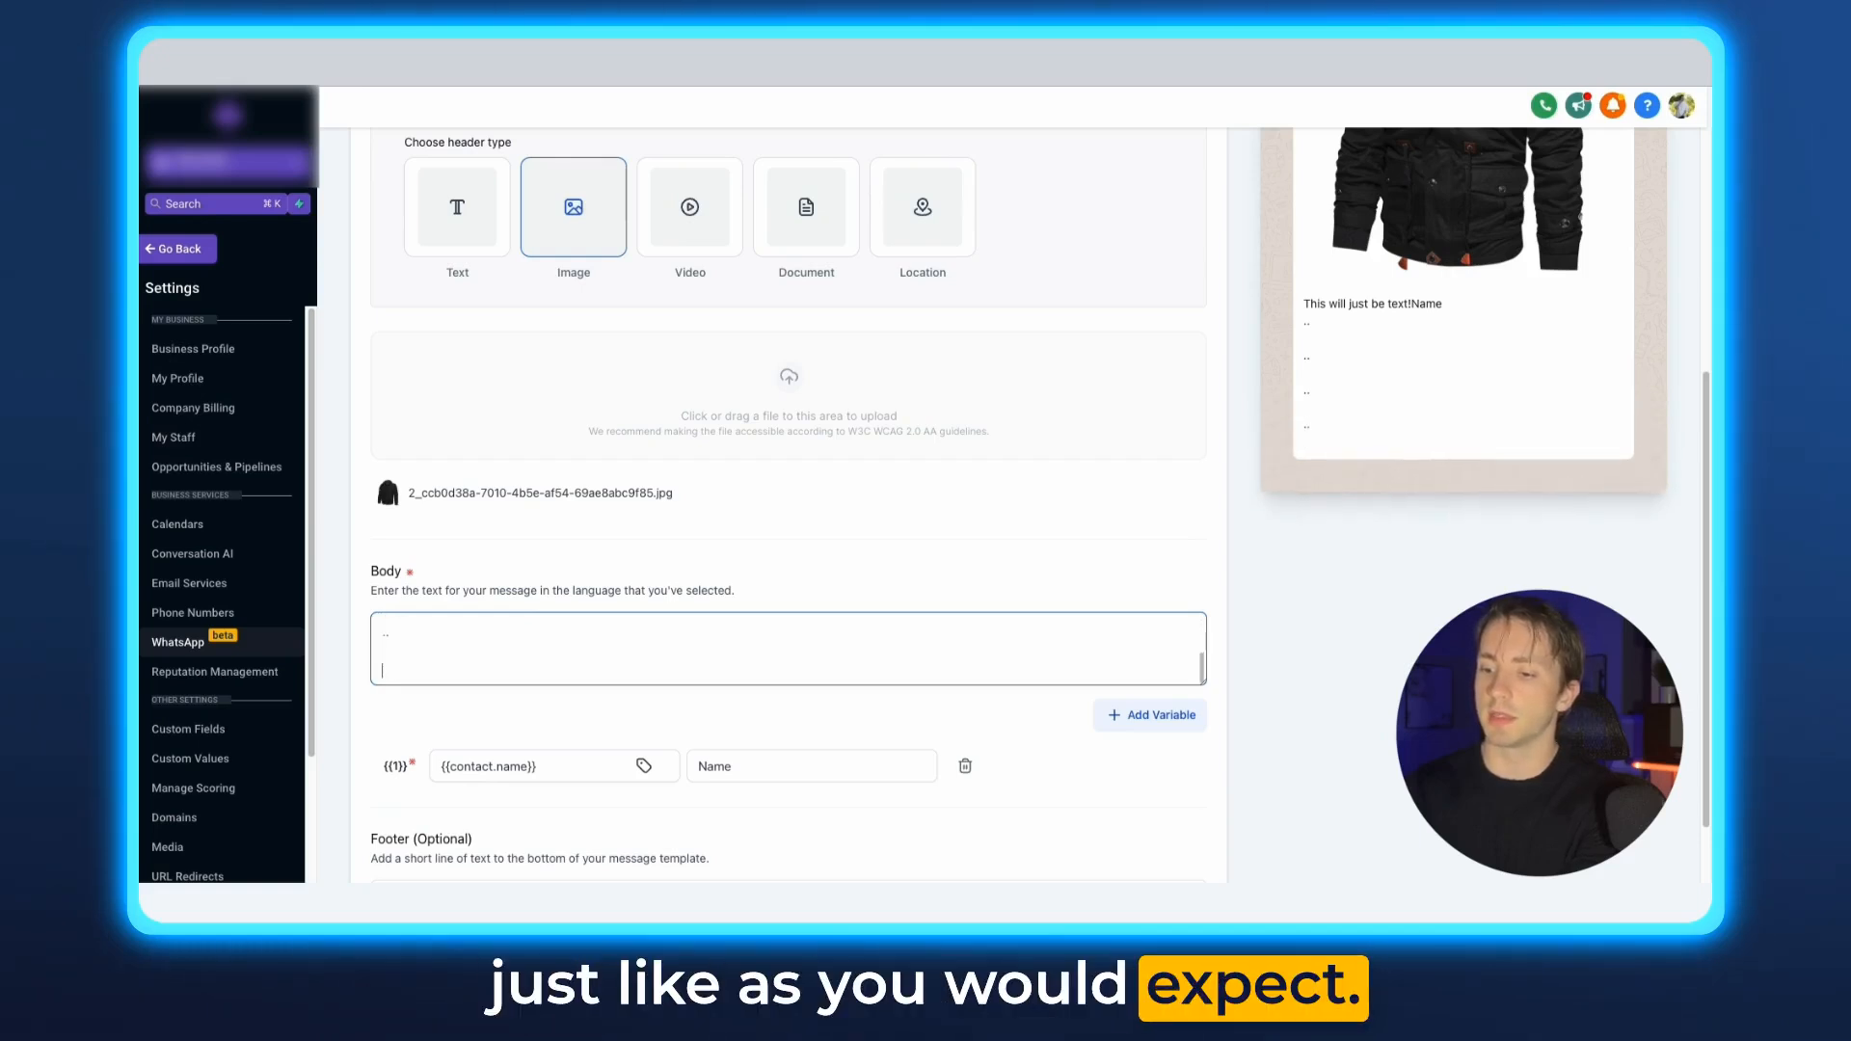
# Enter "Best wishes!" as the template's footer text
pyautogui.scroll(-2, 627, 702)
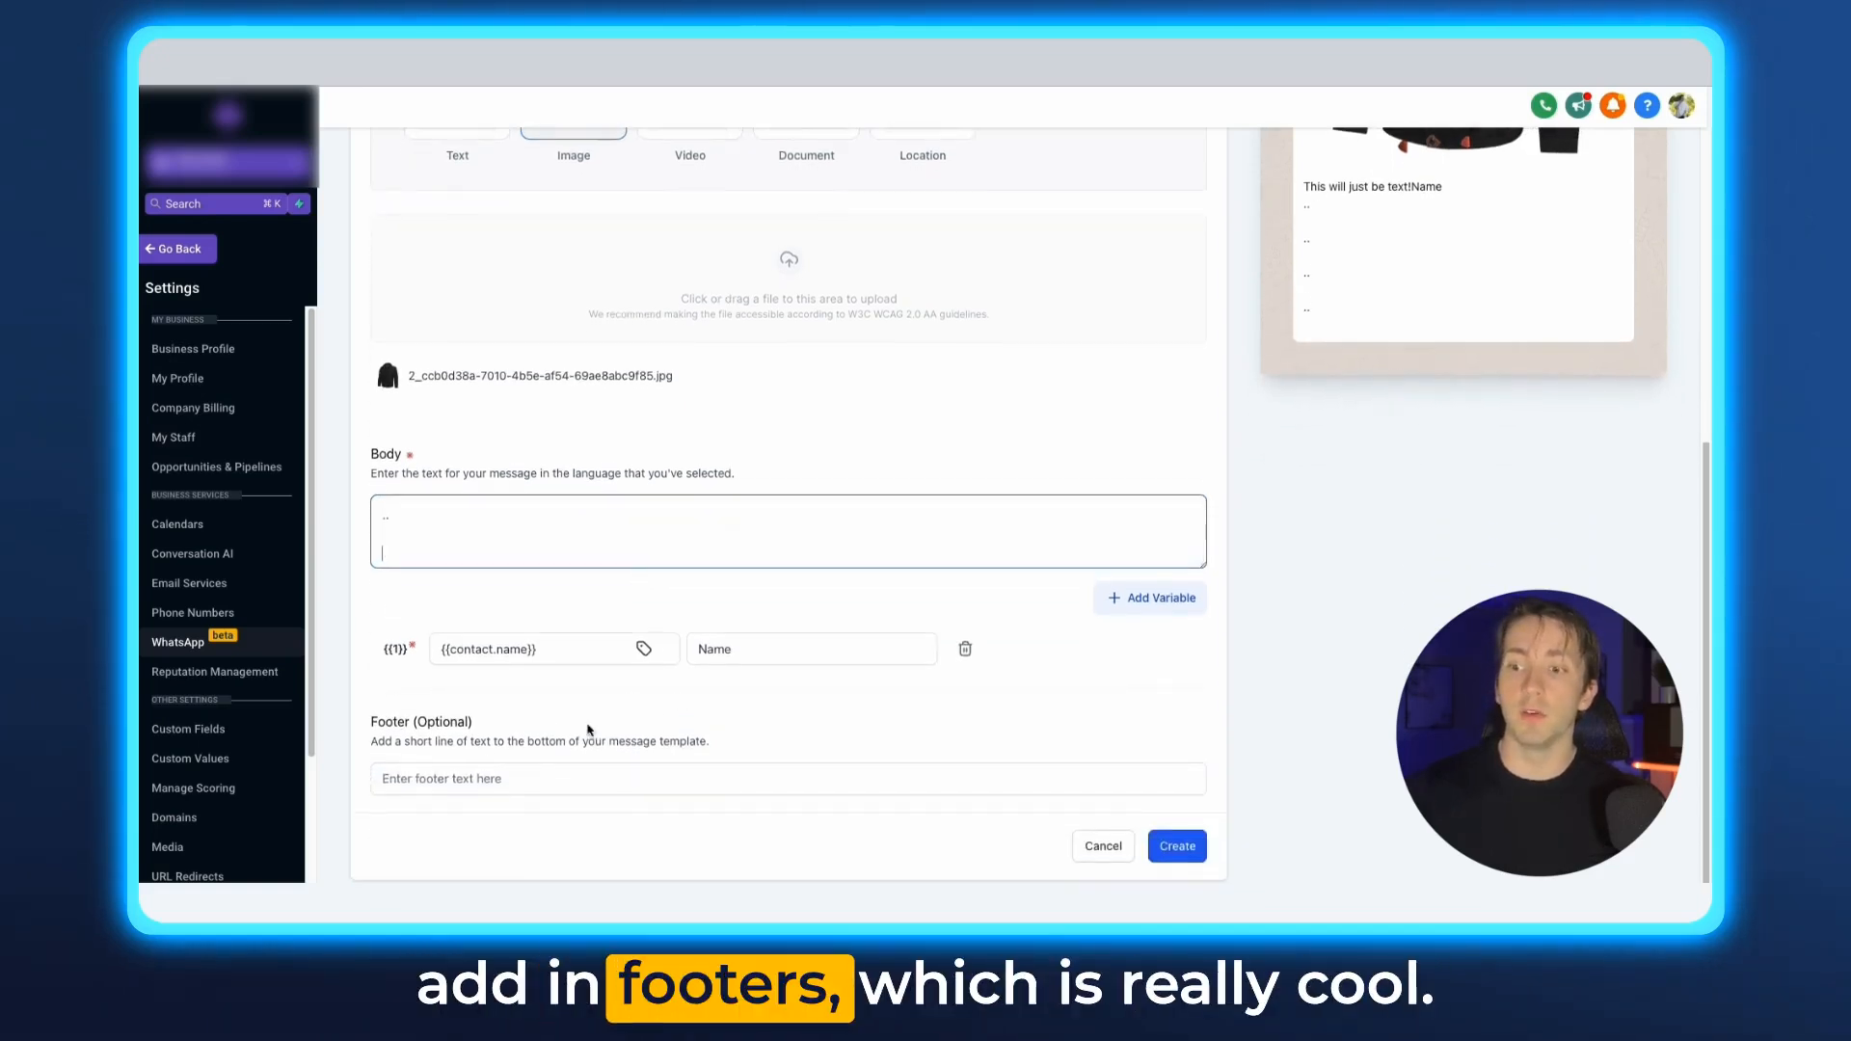
pyautogui.click(525, 777)
pyautogui.write('Best wi')
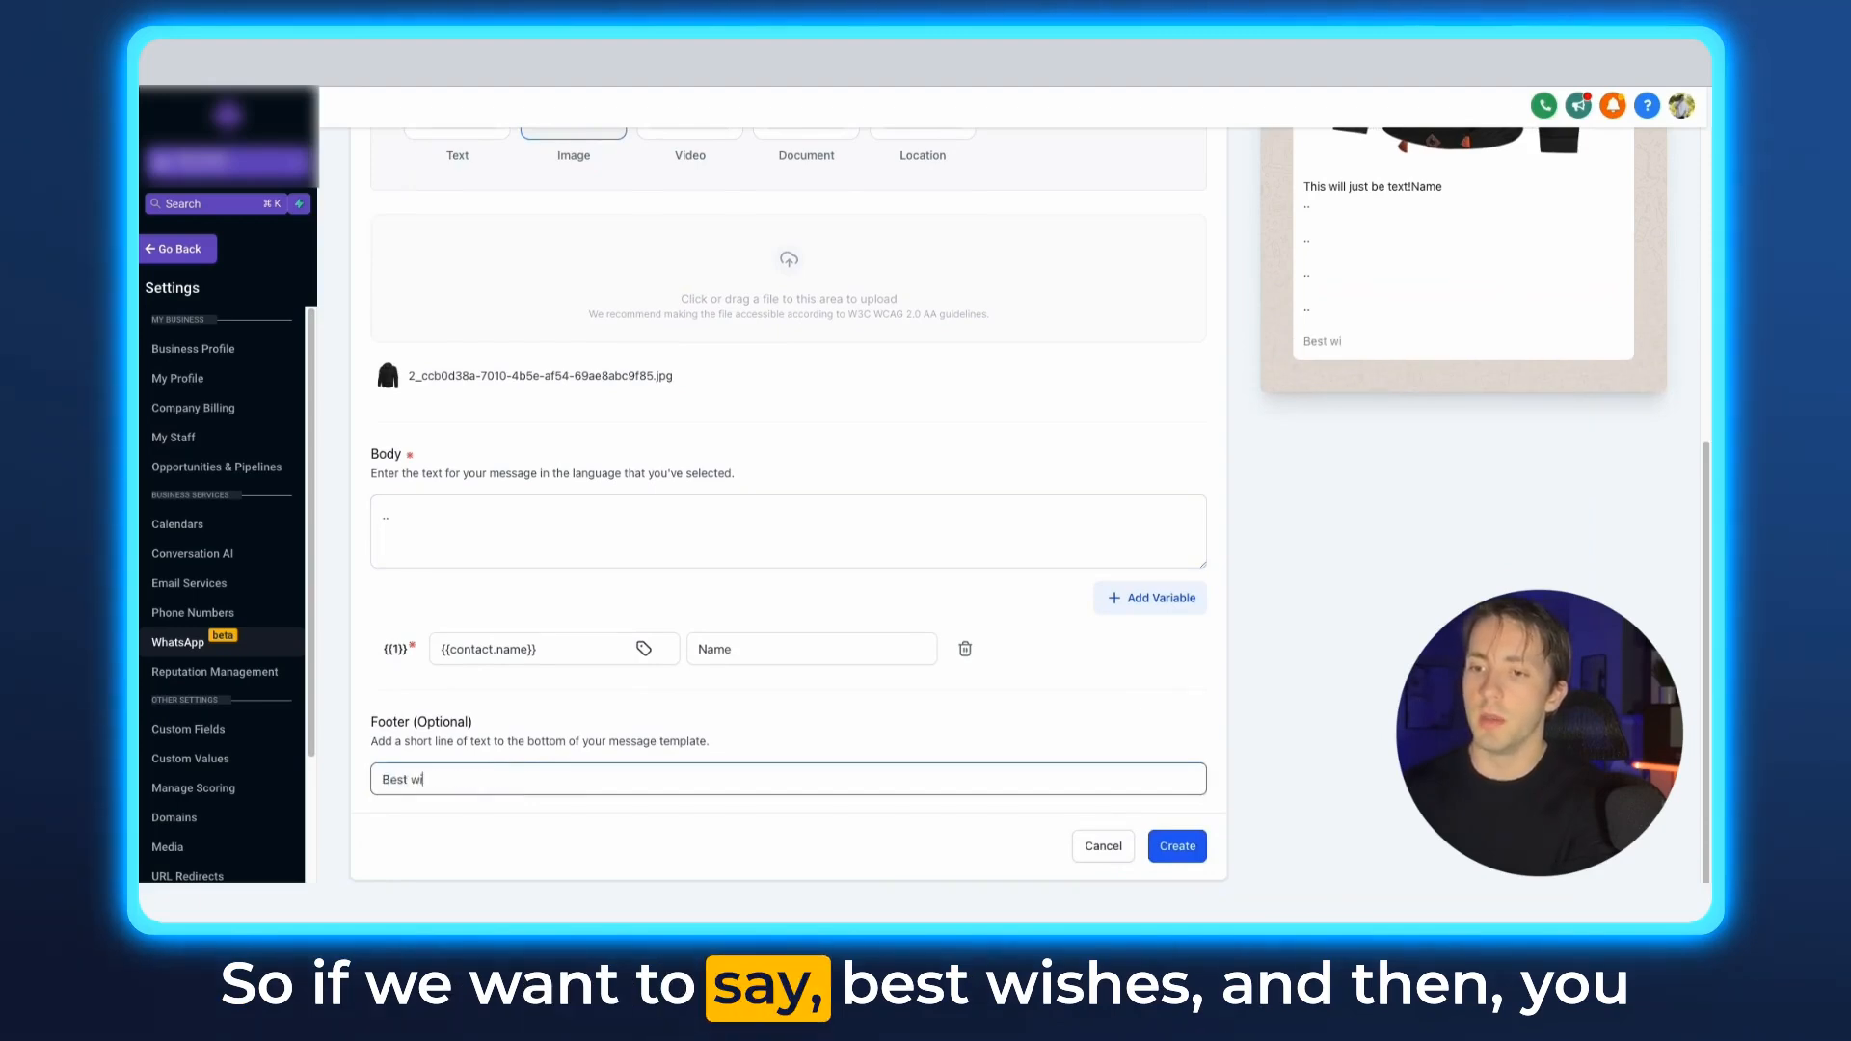
pyautogui.write('shes!')
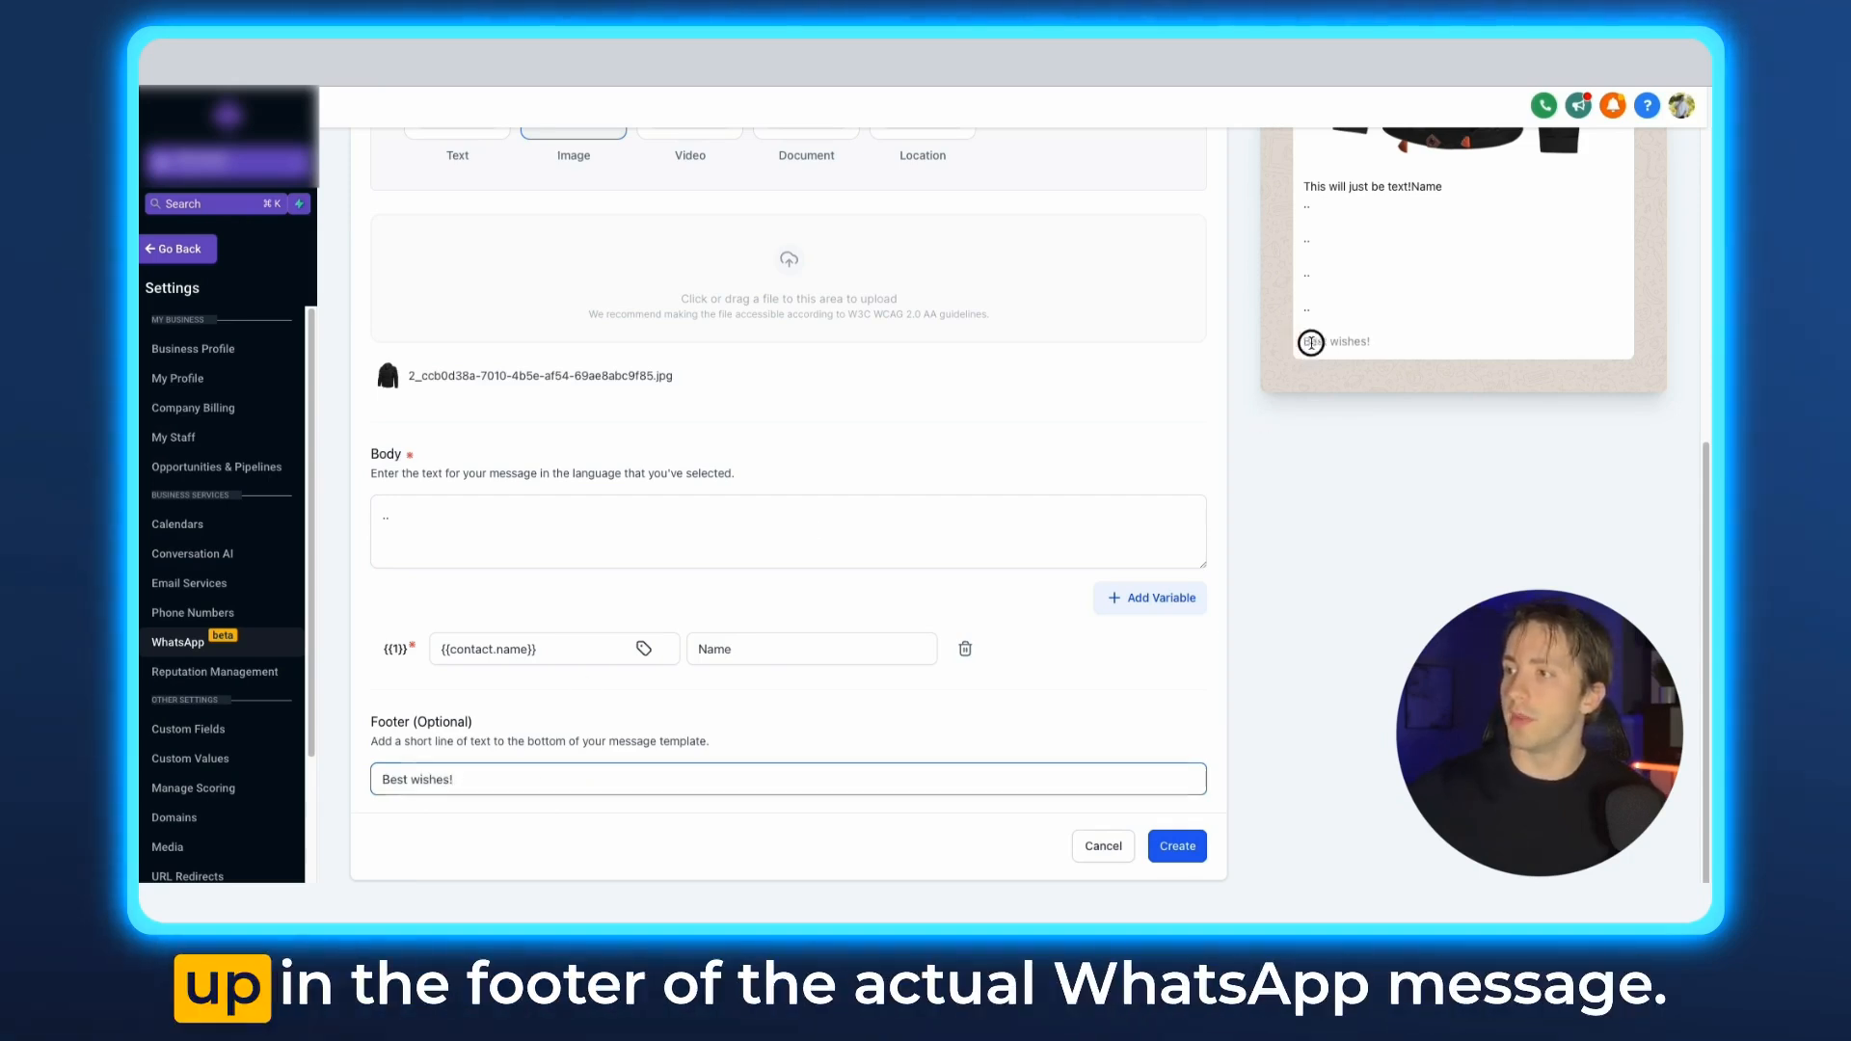
# Change the template's header type to Video, upload 1.mp4, and play it in the message preview
pyautogui.scroll(2, 1375, 350)
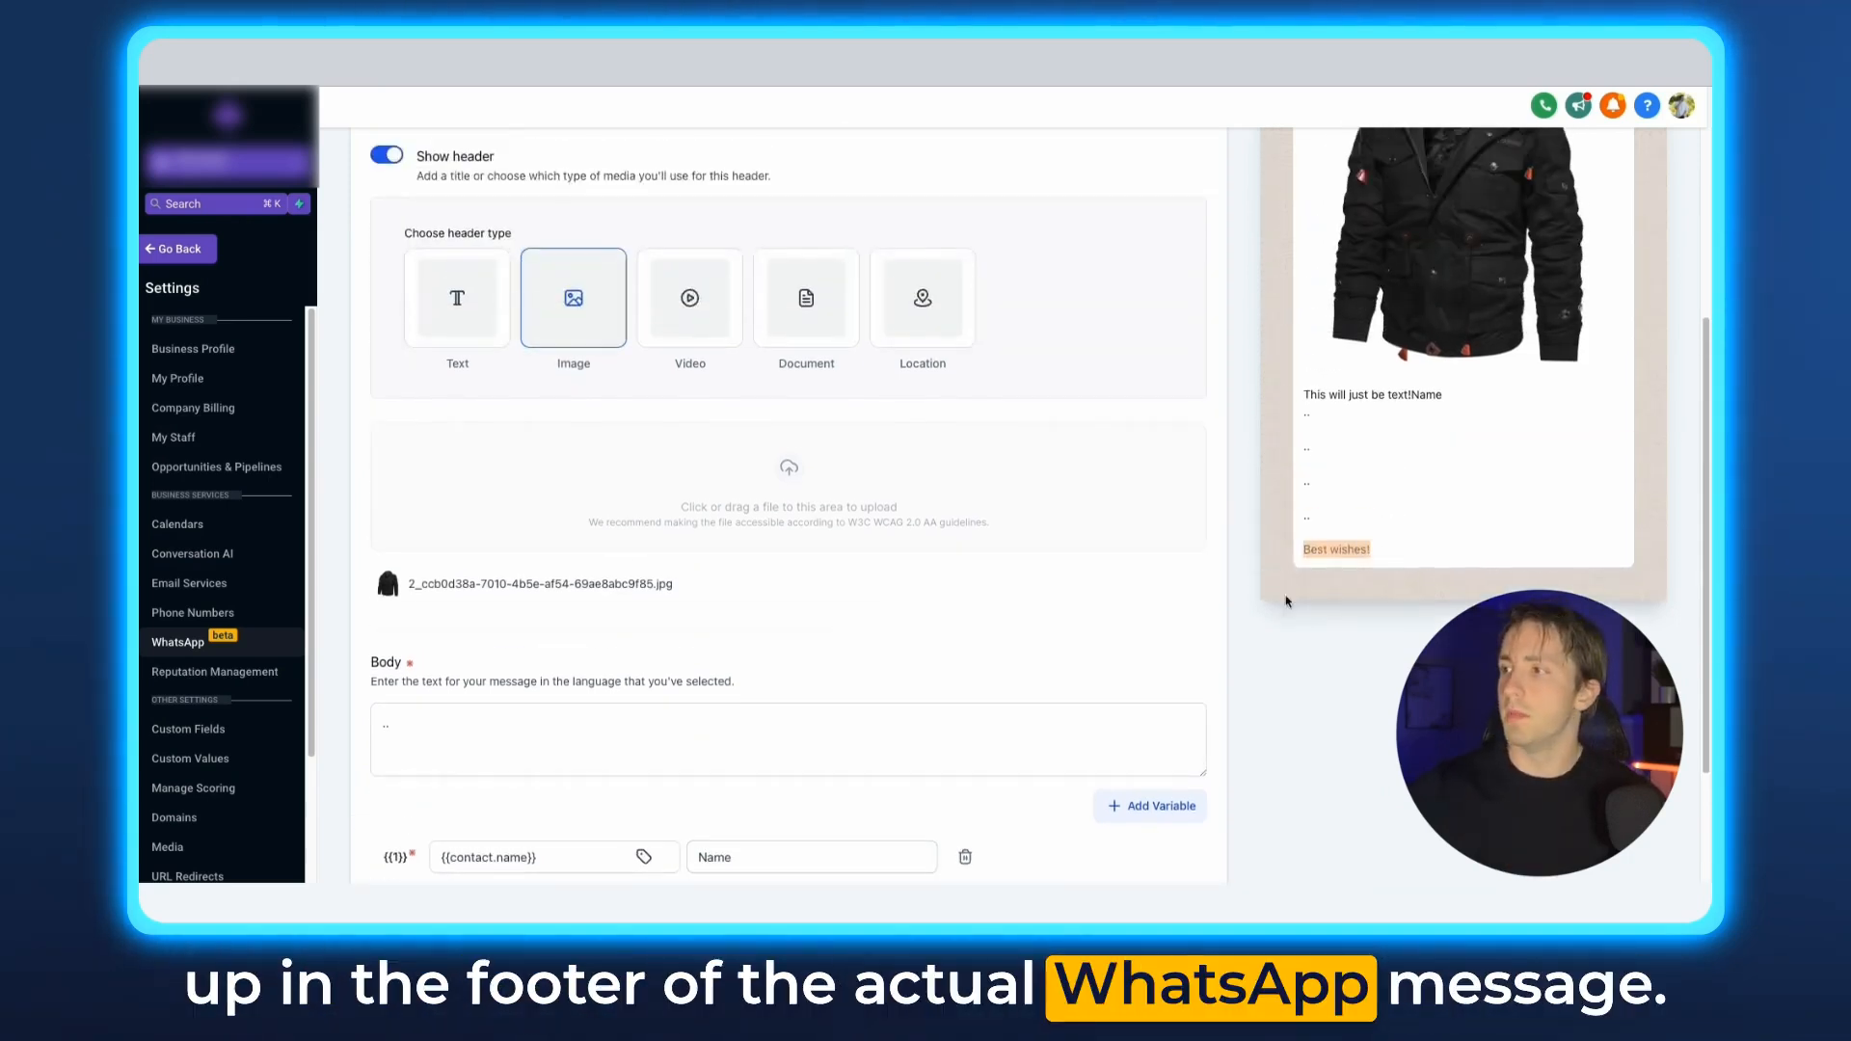
pyautogui.scroll(3, 1396, 556)
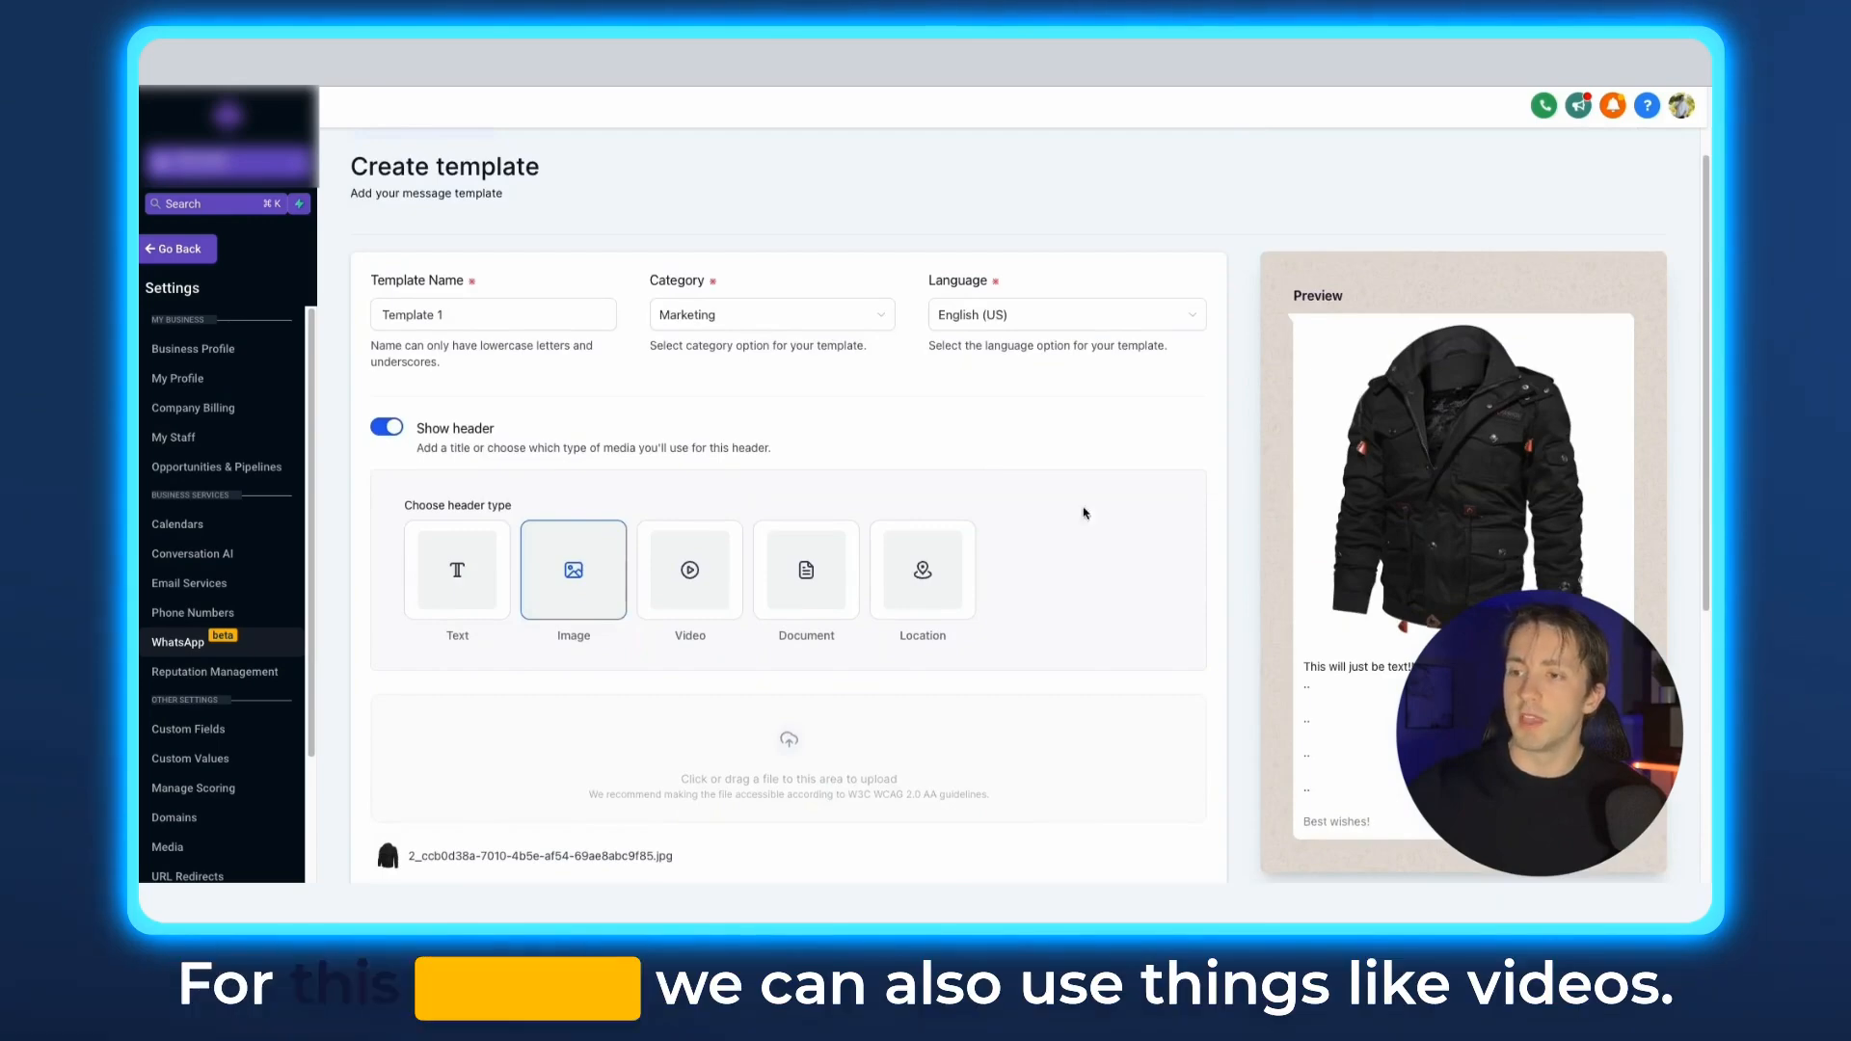
pyautogui.click(692, 577)
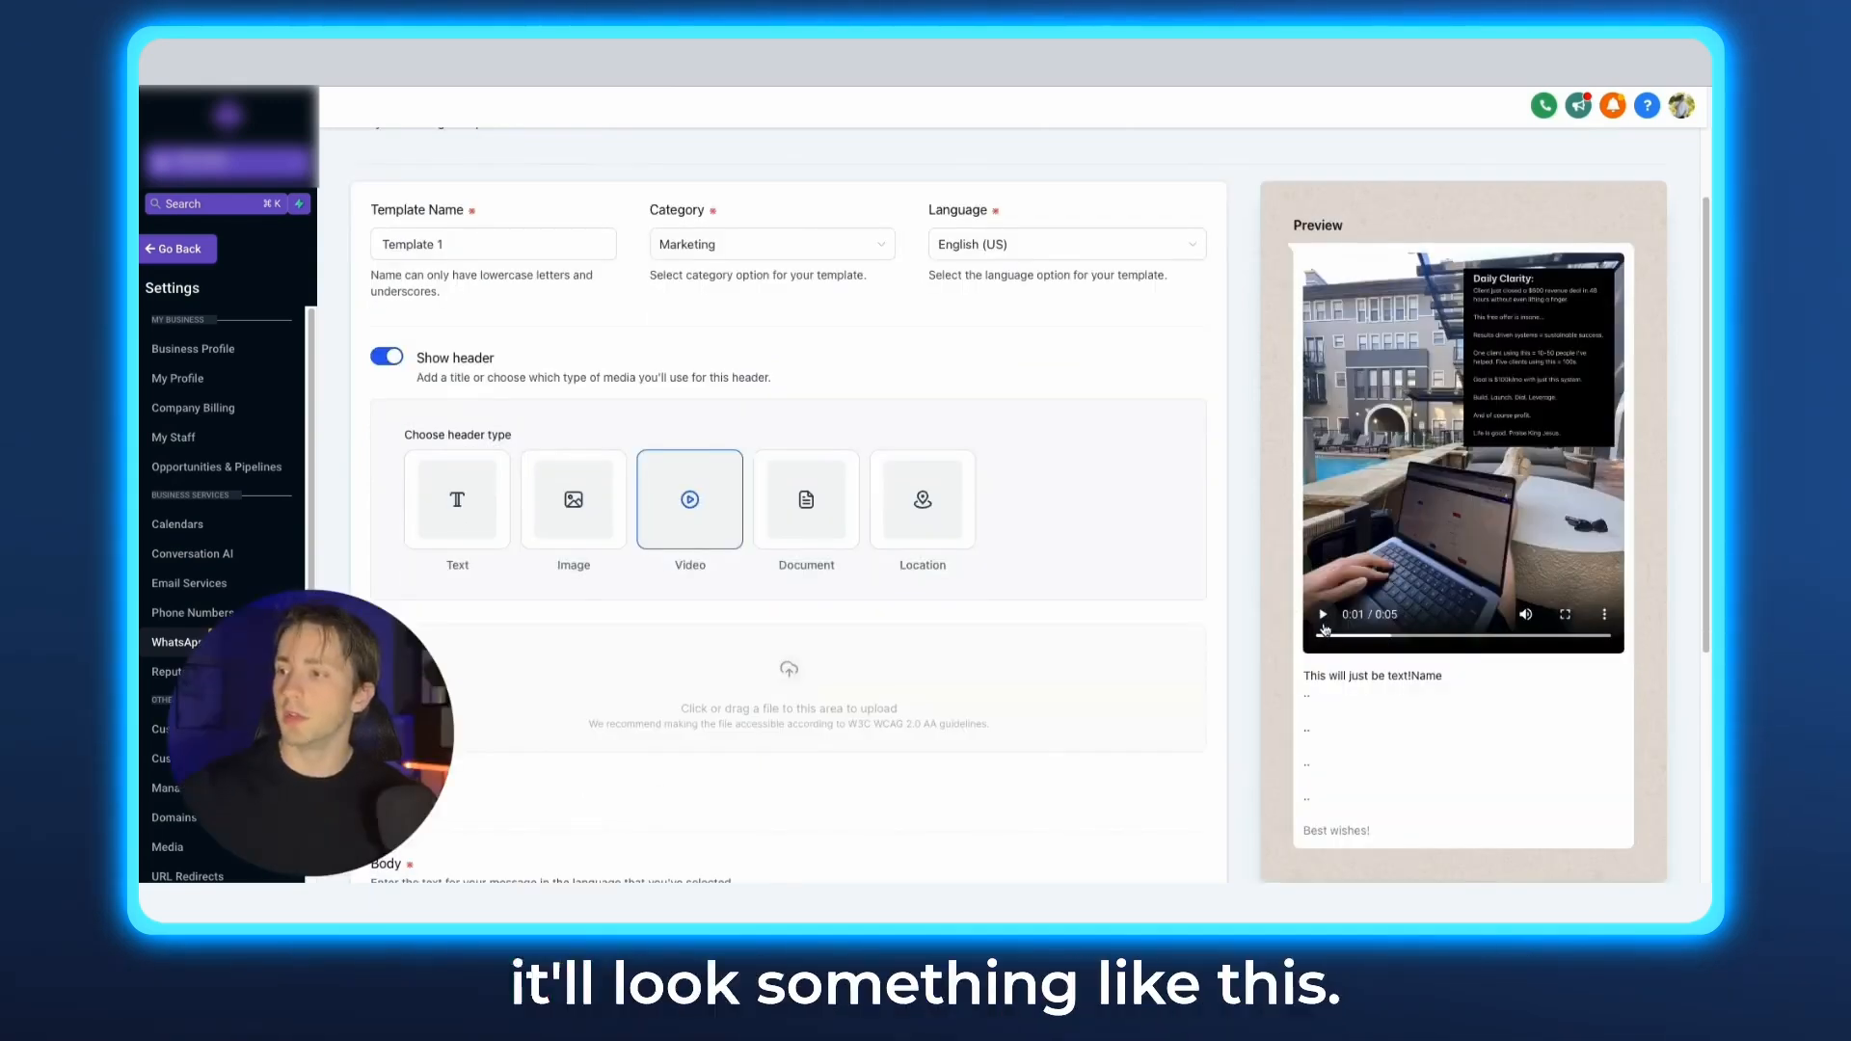
pyautogui.click(1322, 617)
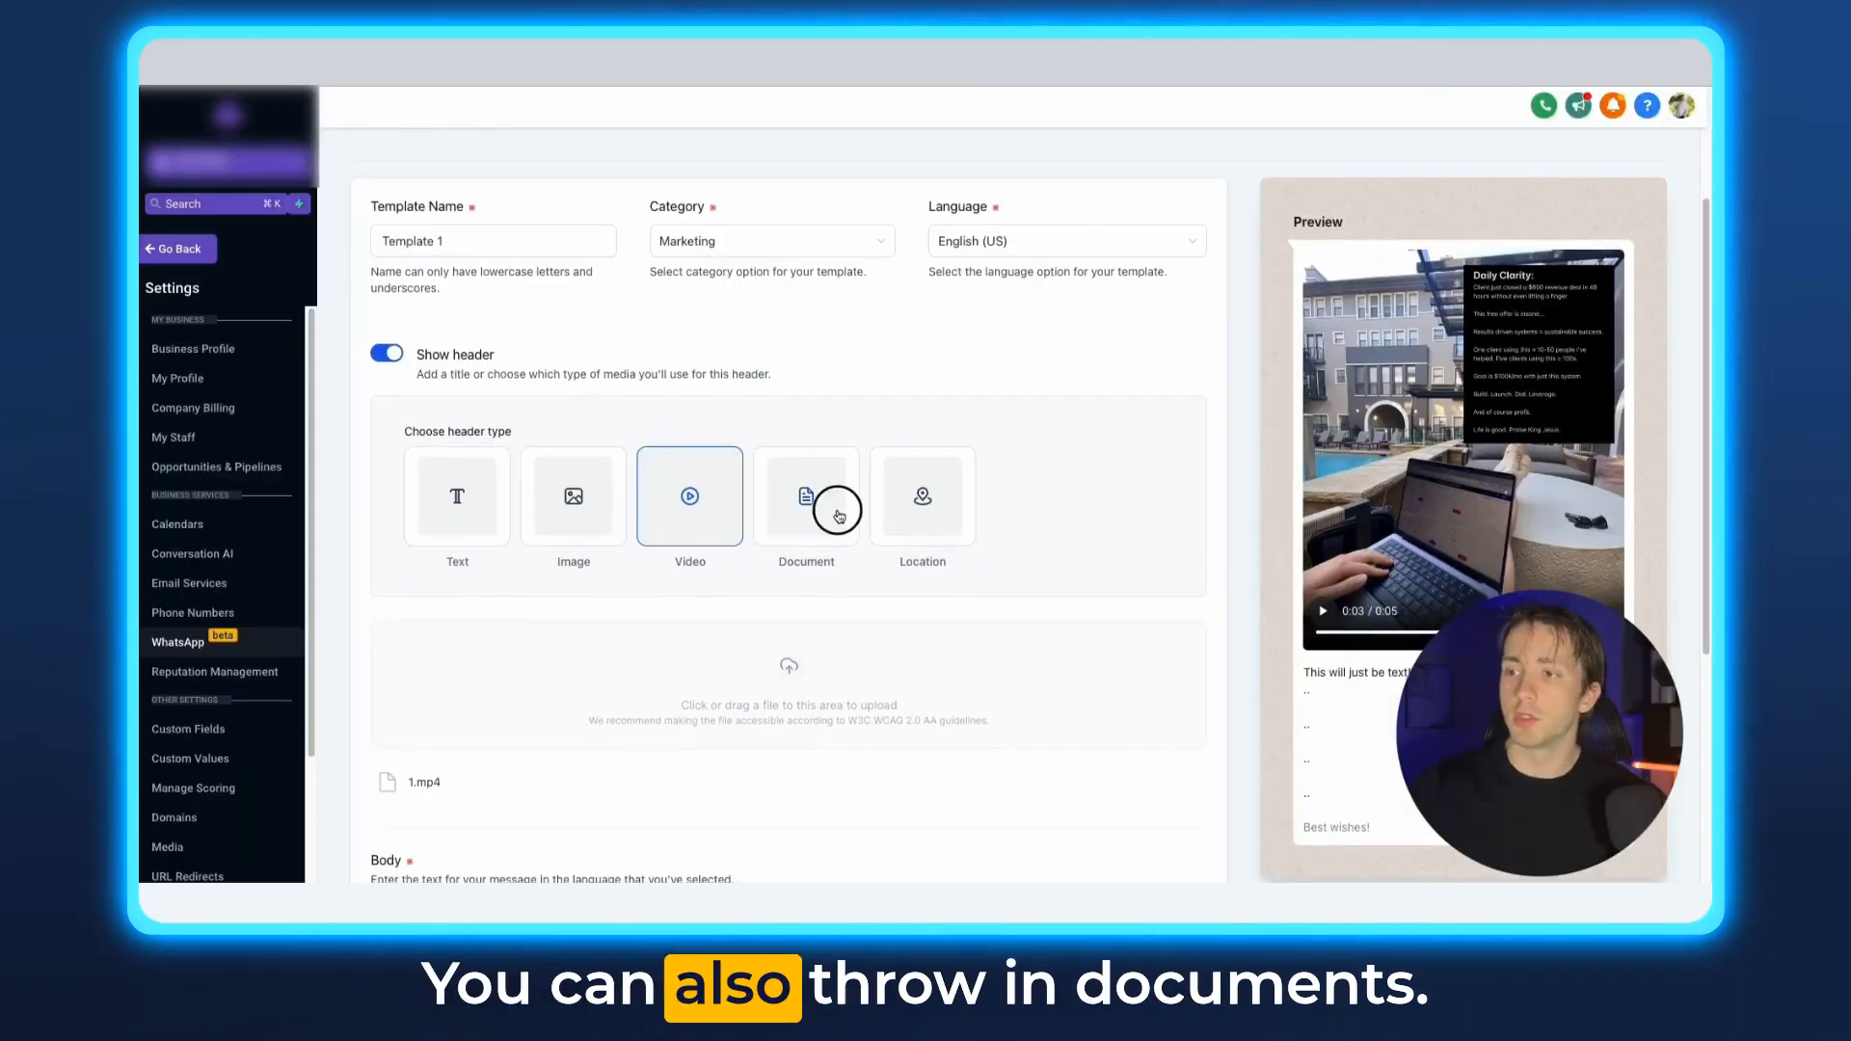
# Change the template's header type to Document and upload PDFformsdoctors.pdf
pyautogui.click(839, 515)
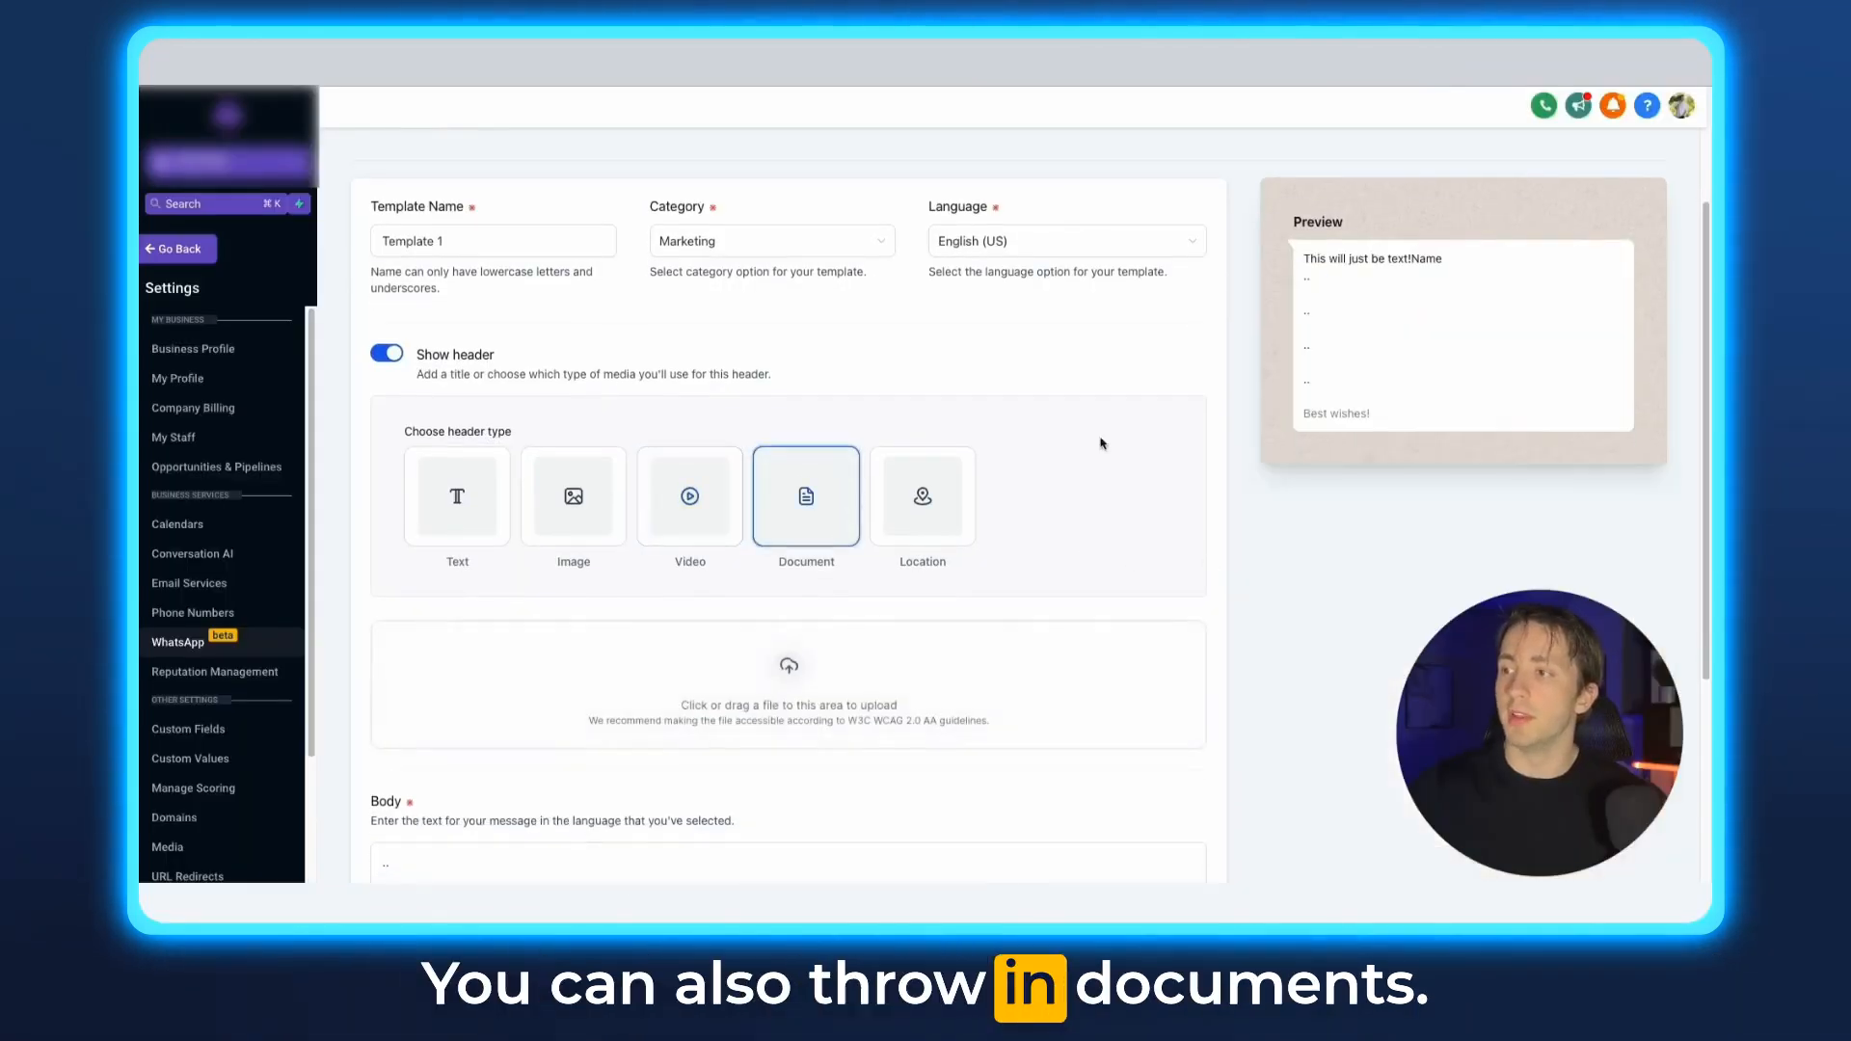
pyautogui.click(798, 696)
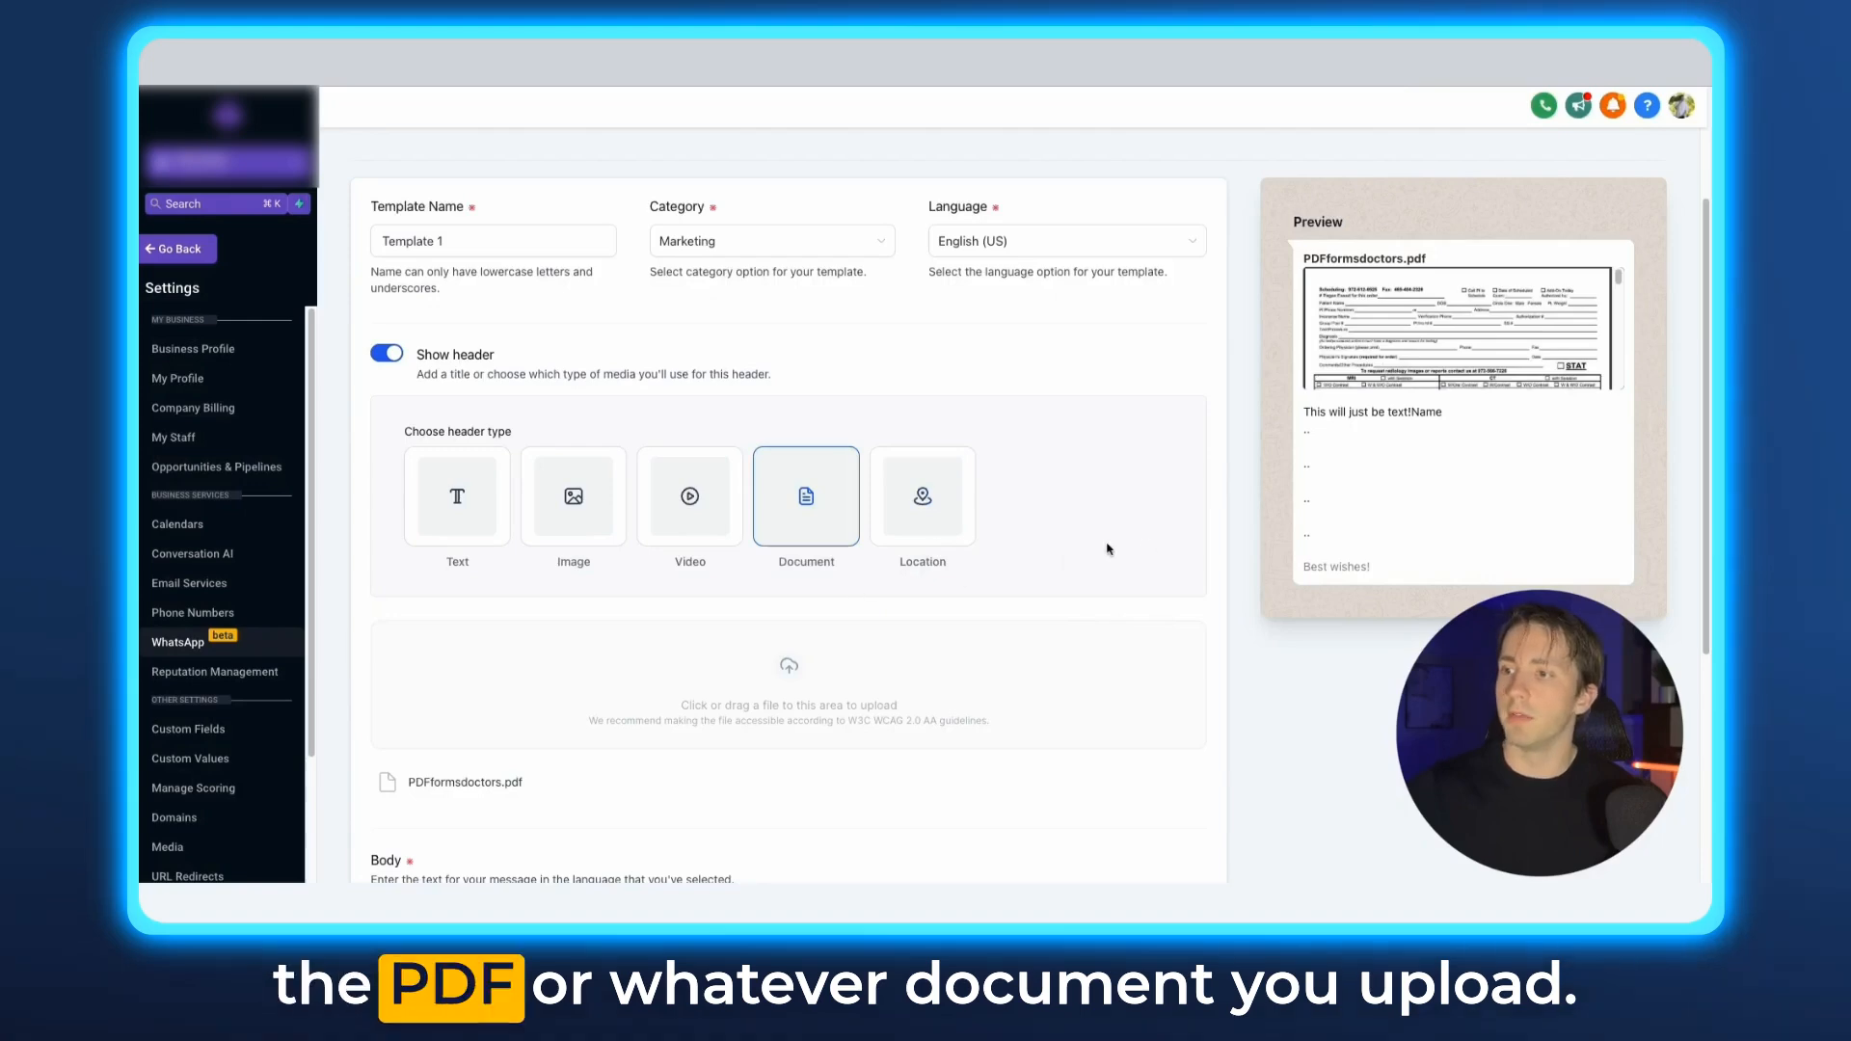
# Set the template's header type to Location, and copy Fort Hancock's coordinates from Google Maps
pyautogui.click(960, 532)
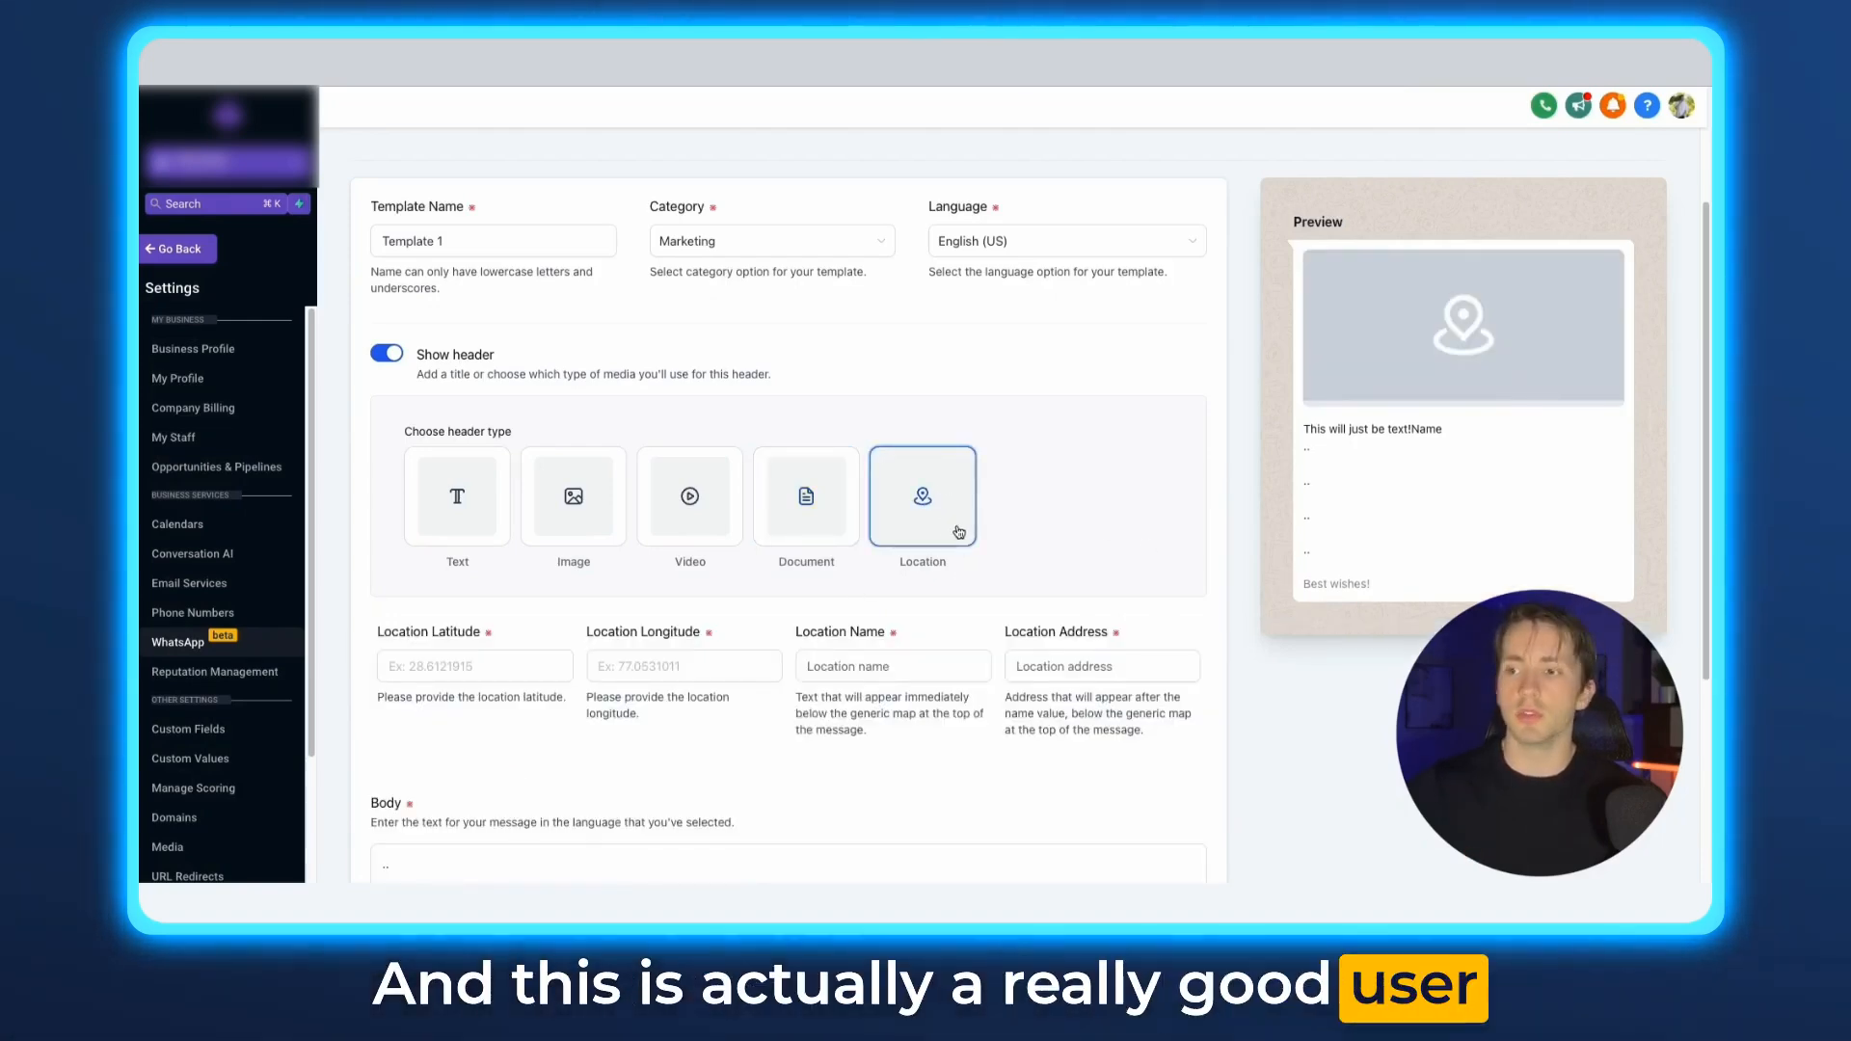
pyautogui.click(518, 664)
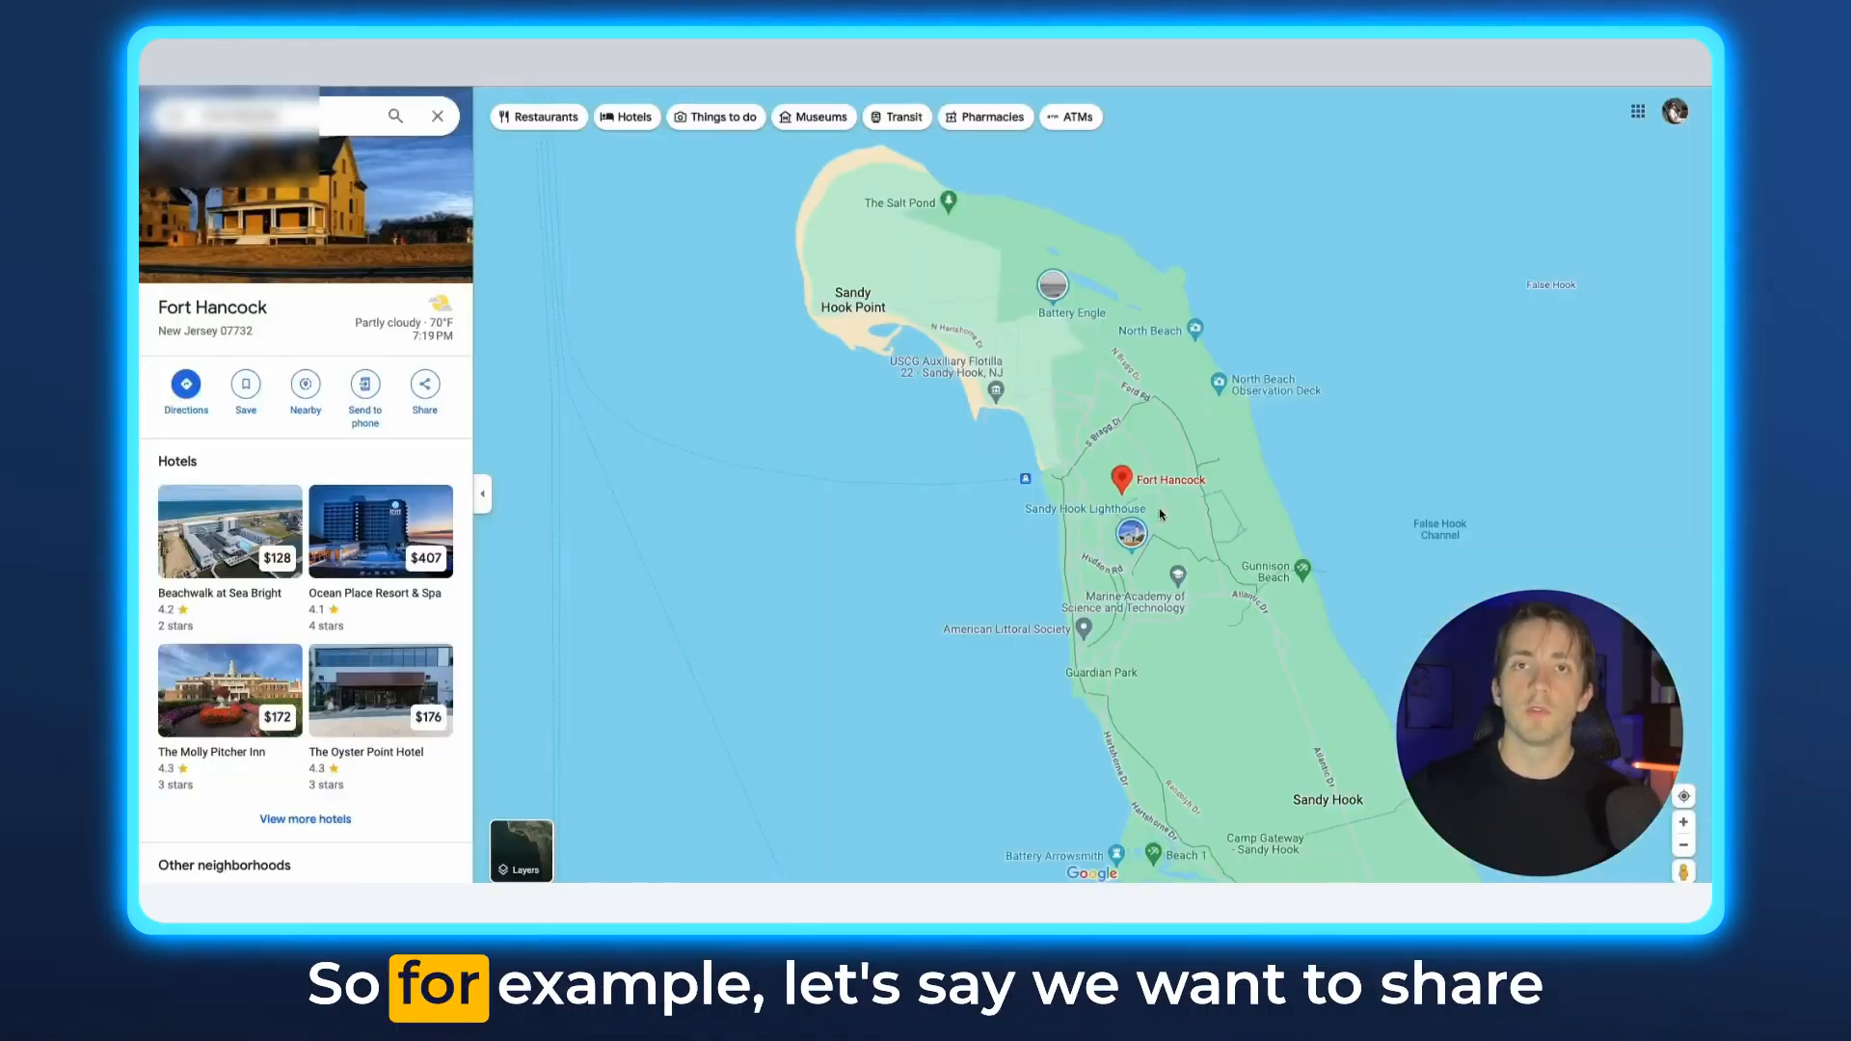
pyautogui.scroll(-5, 1158, 507)
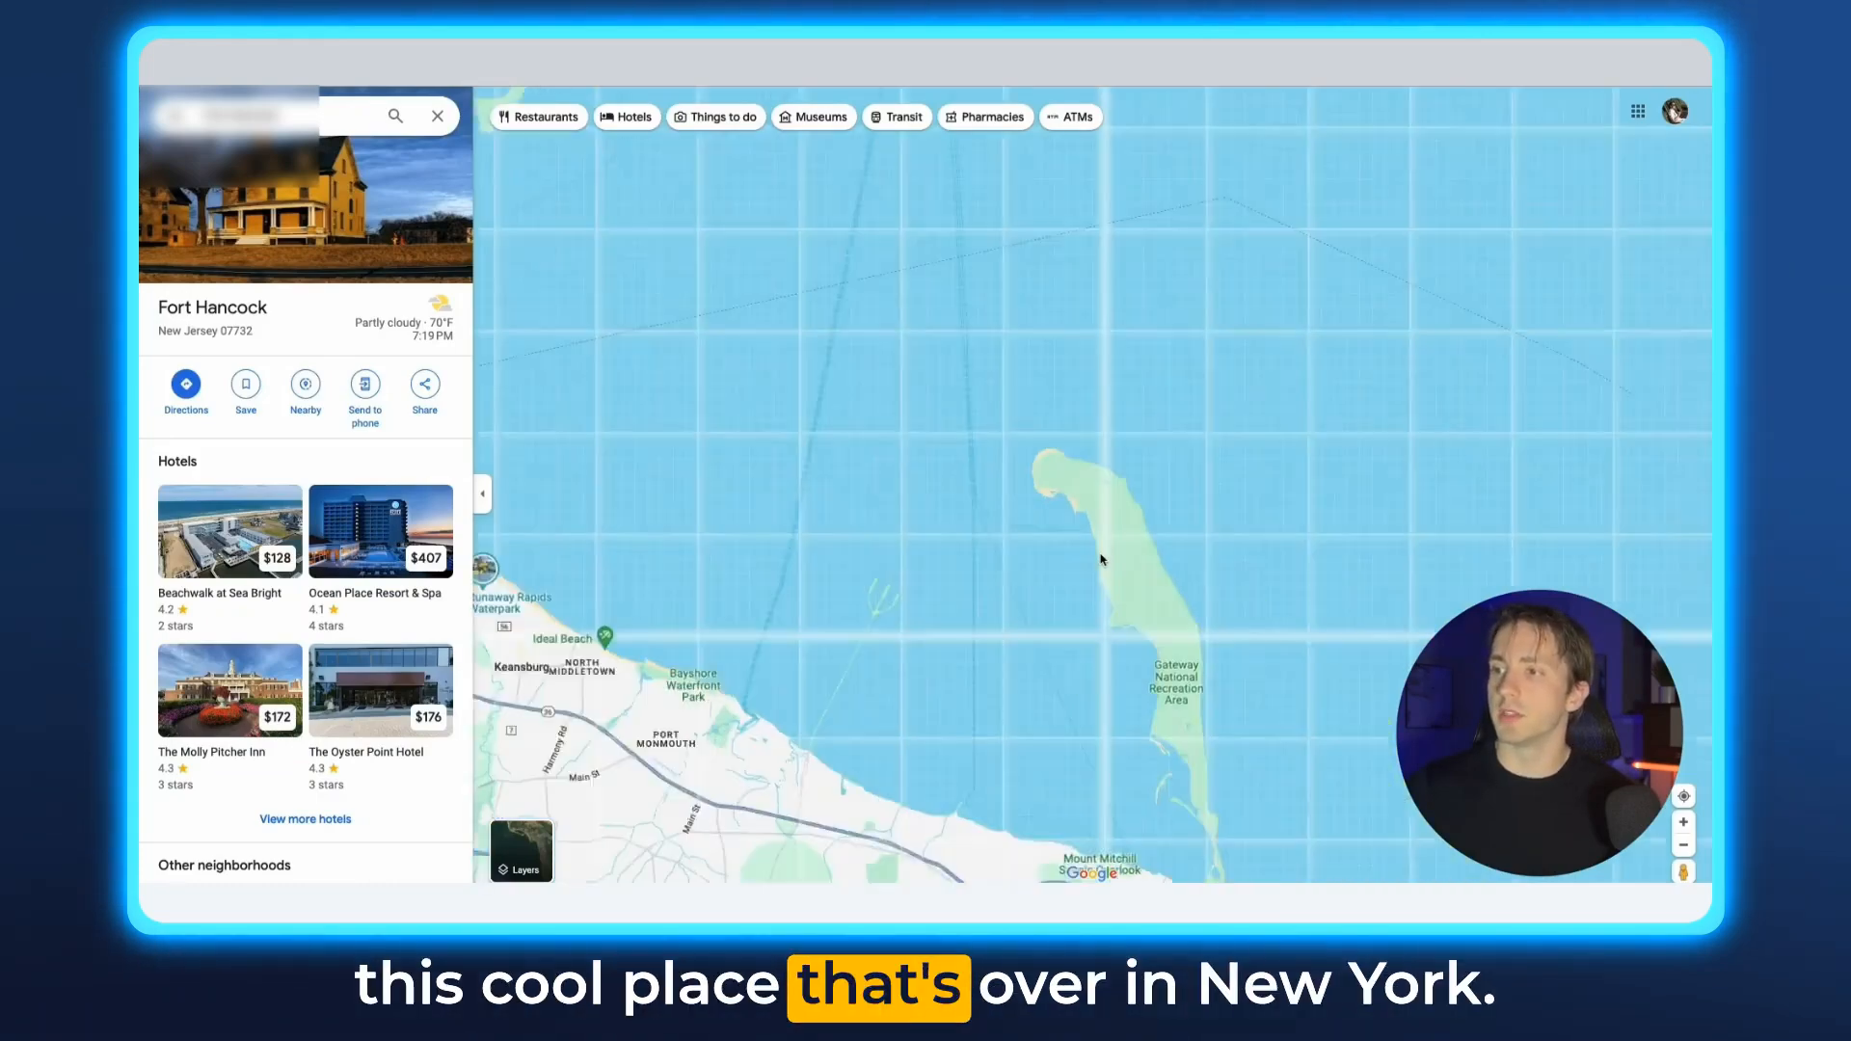
pyautogui.scroll(3, 1109, 557)
pyautogui.rightClick(1157, 509)
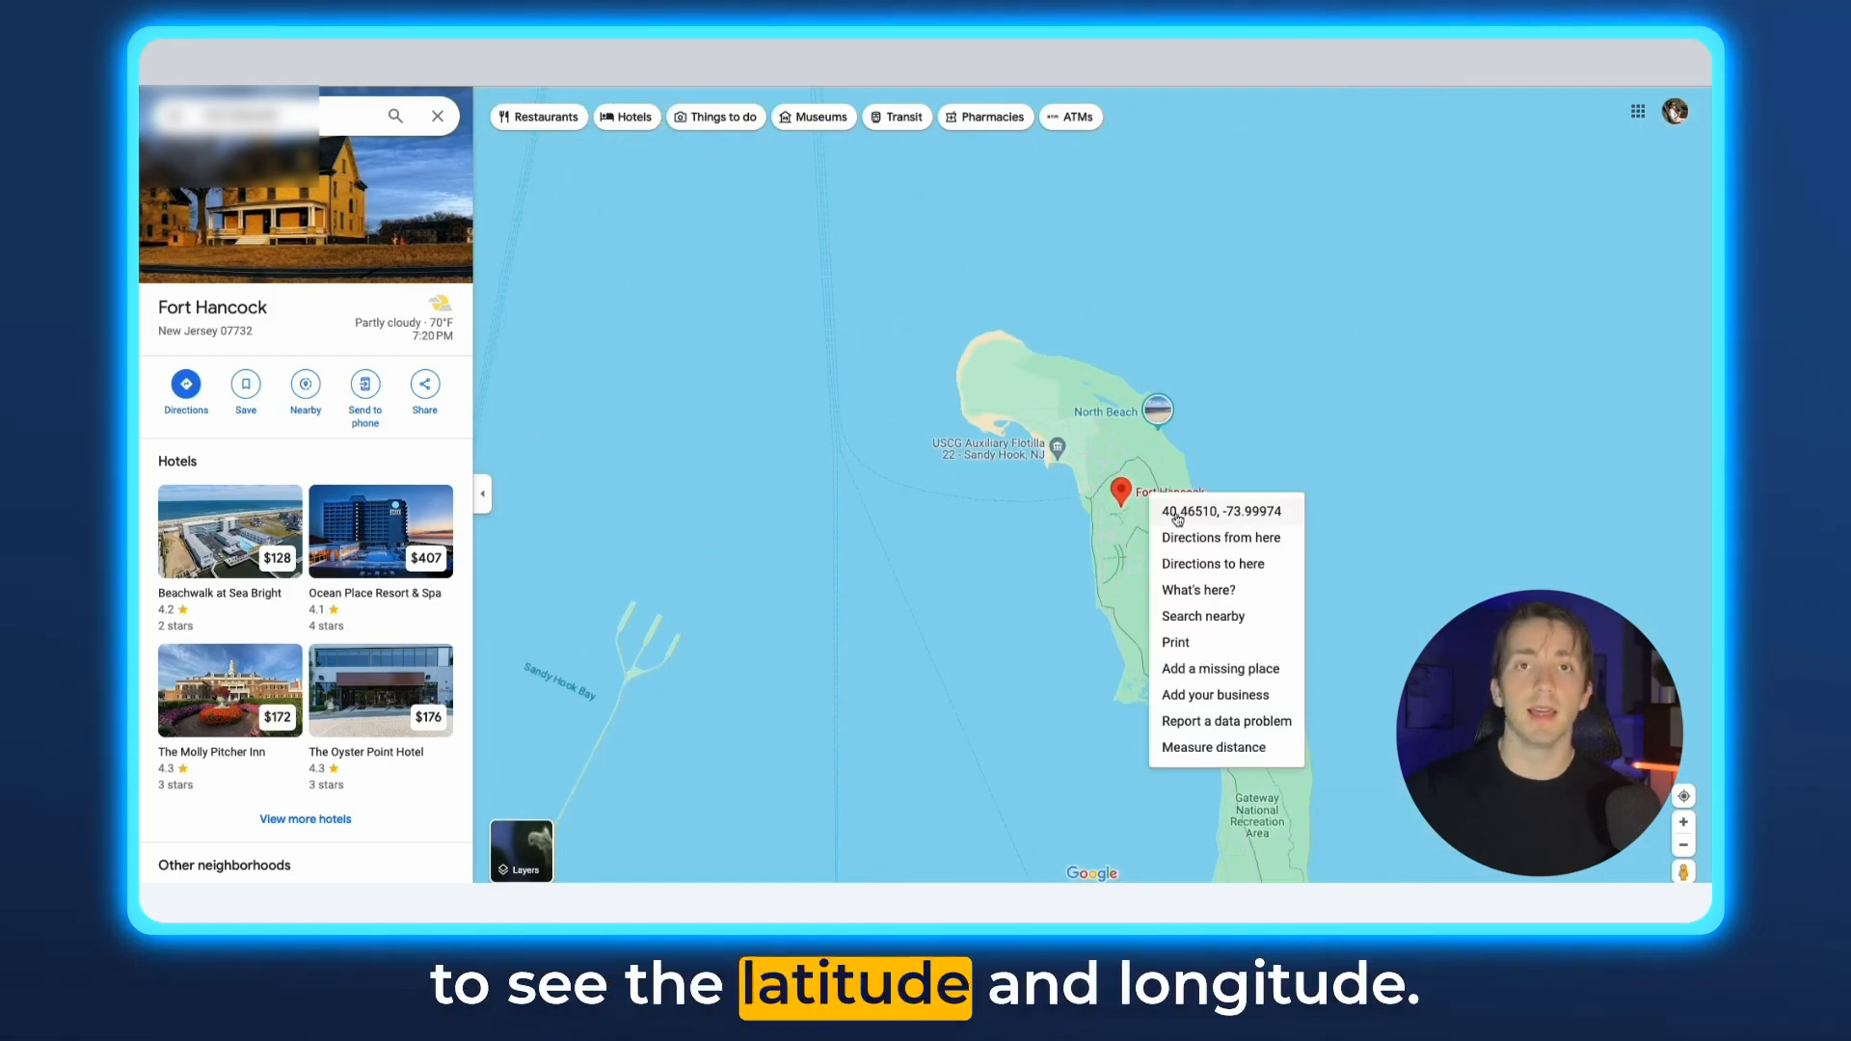
pyautogui.click(1176, 516)
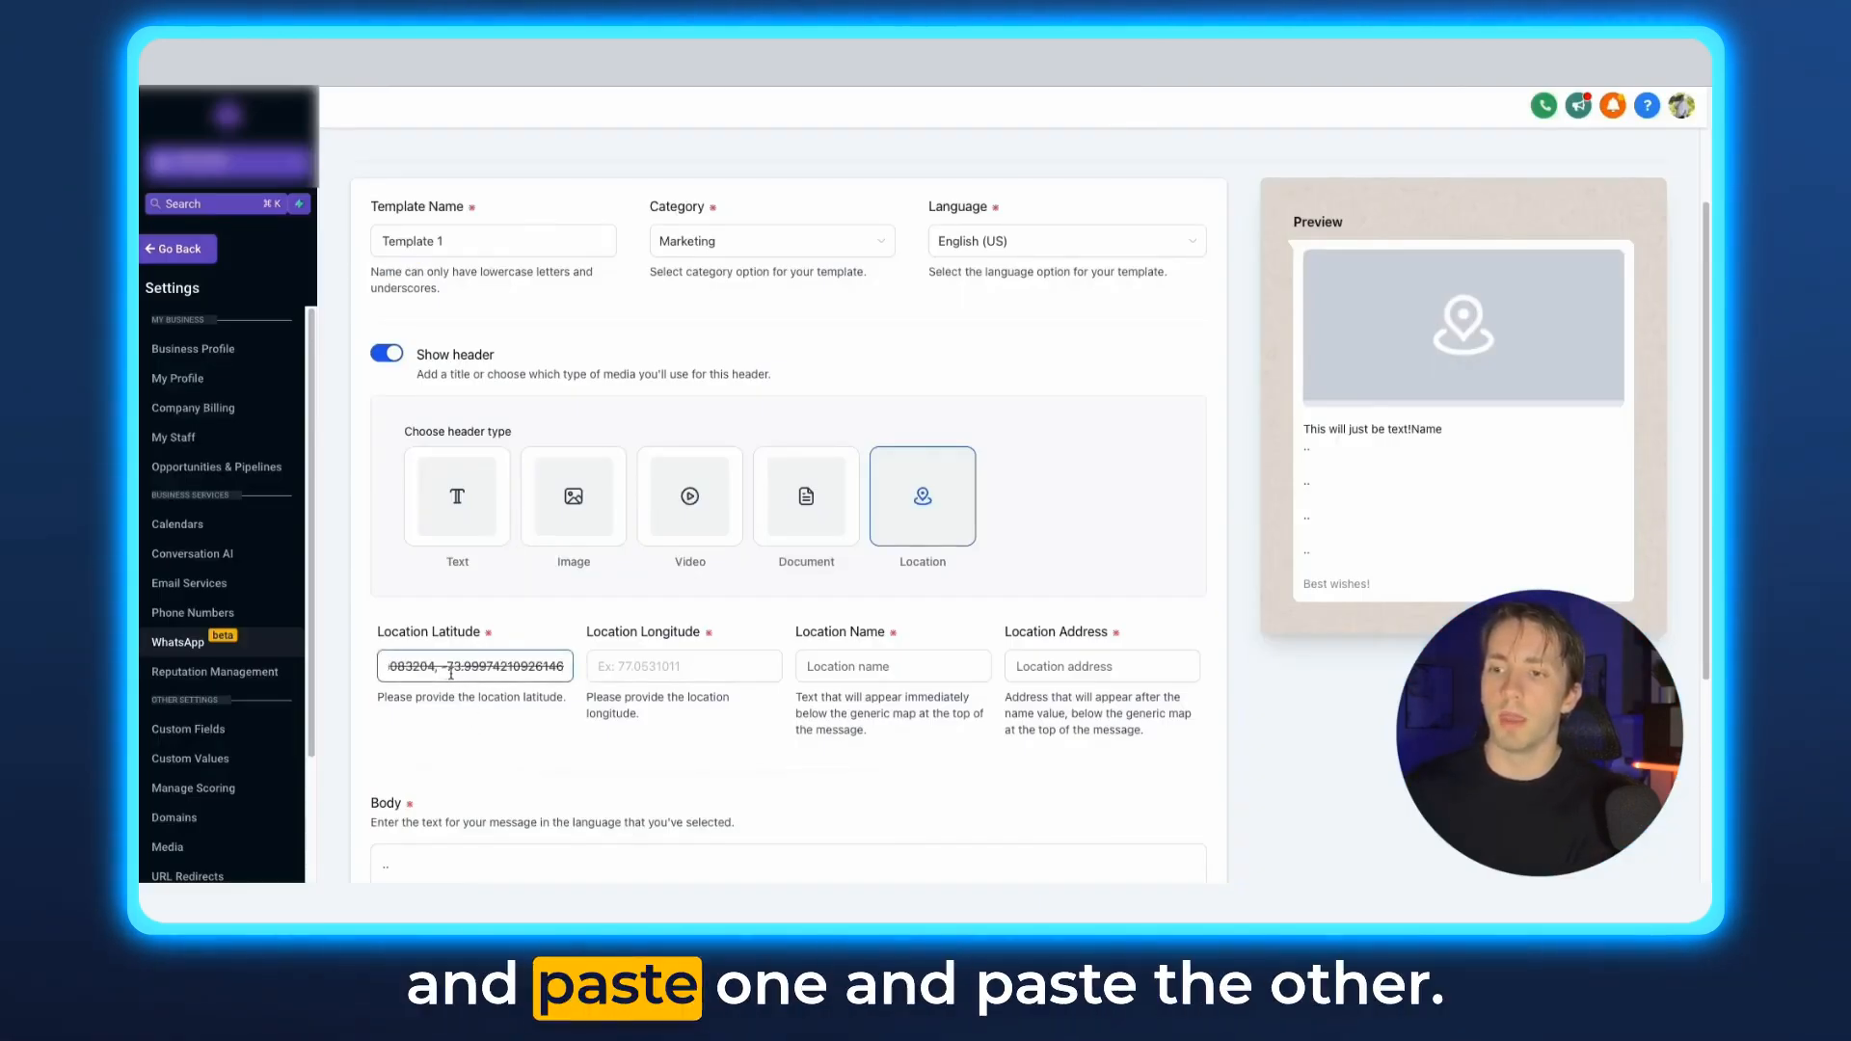
# Split the coordinates into latitude 40.464965845406596 and longitude -73.99974210926146, and enter "Fort Hancock" as the location name
pyautogui.moveTo(503, 667); pyautogui.dragTo(564, 667)
pyautogui.click(593, 675)
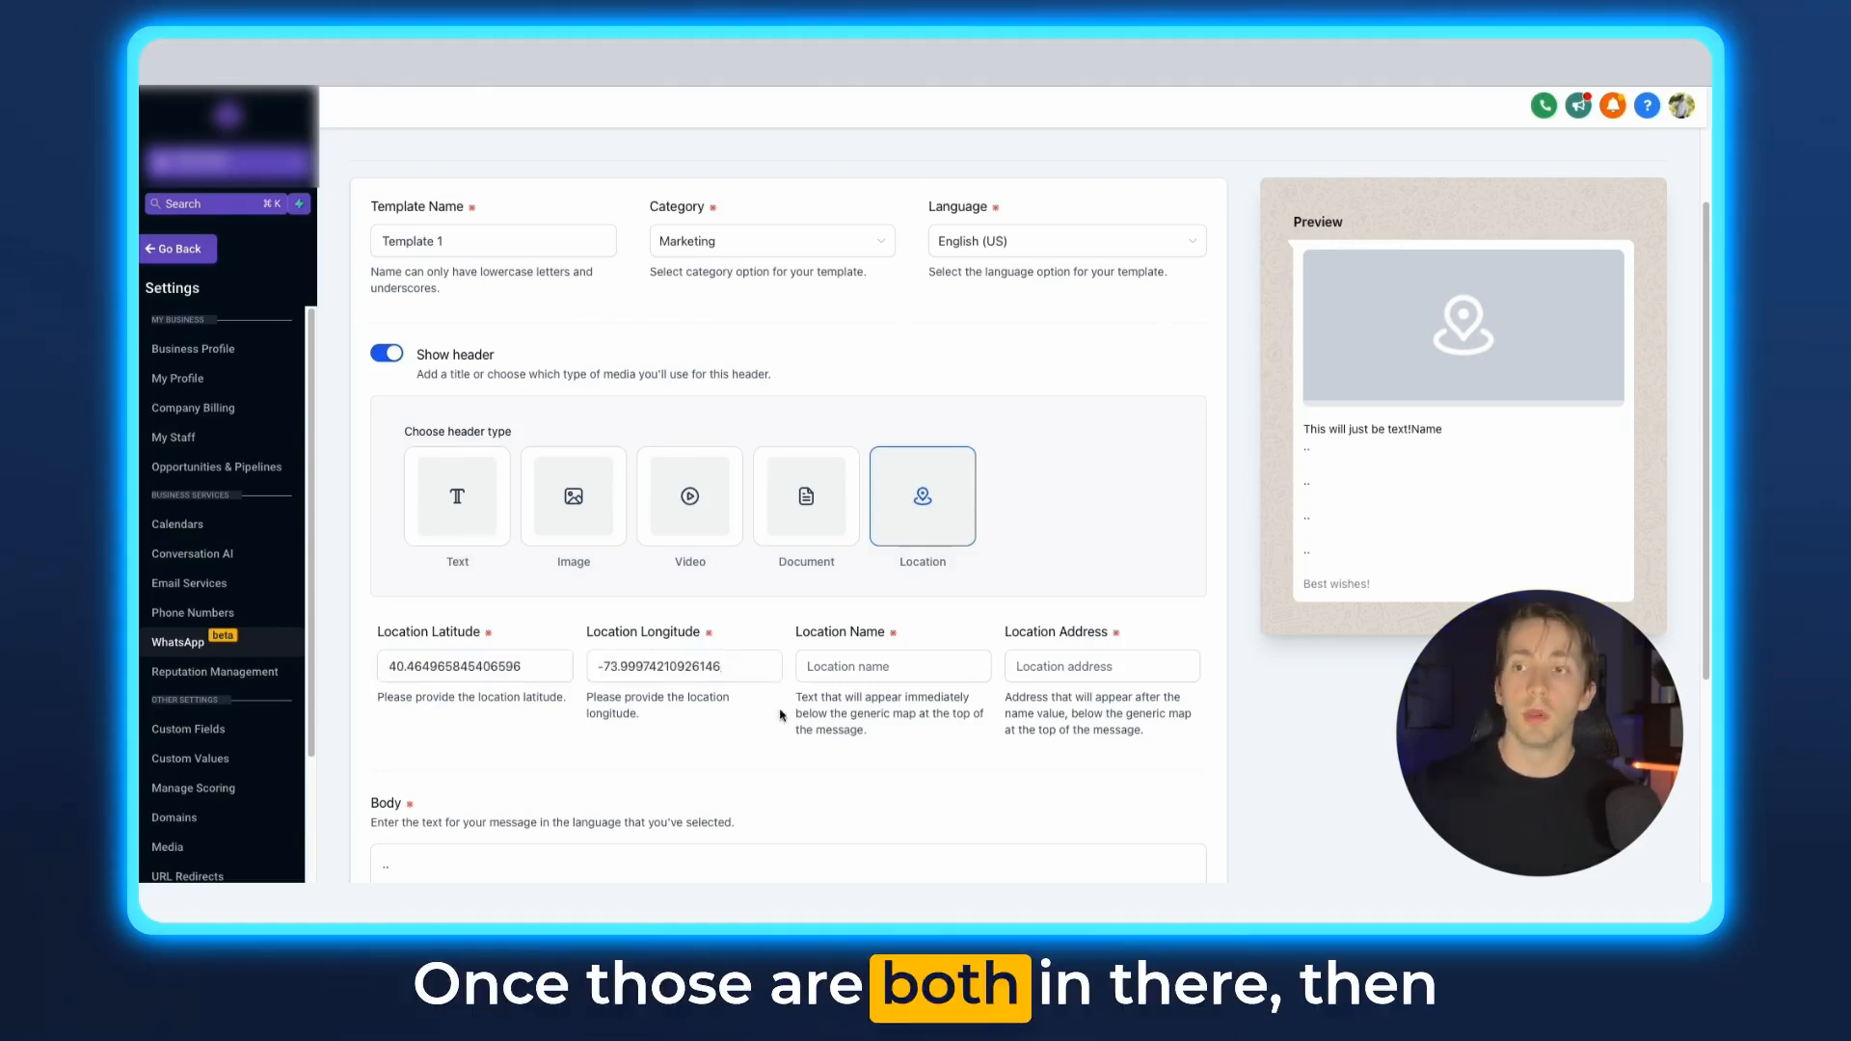
pyautogui.click(869, 675)
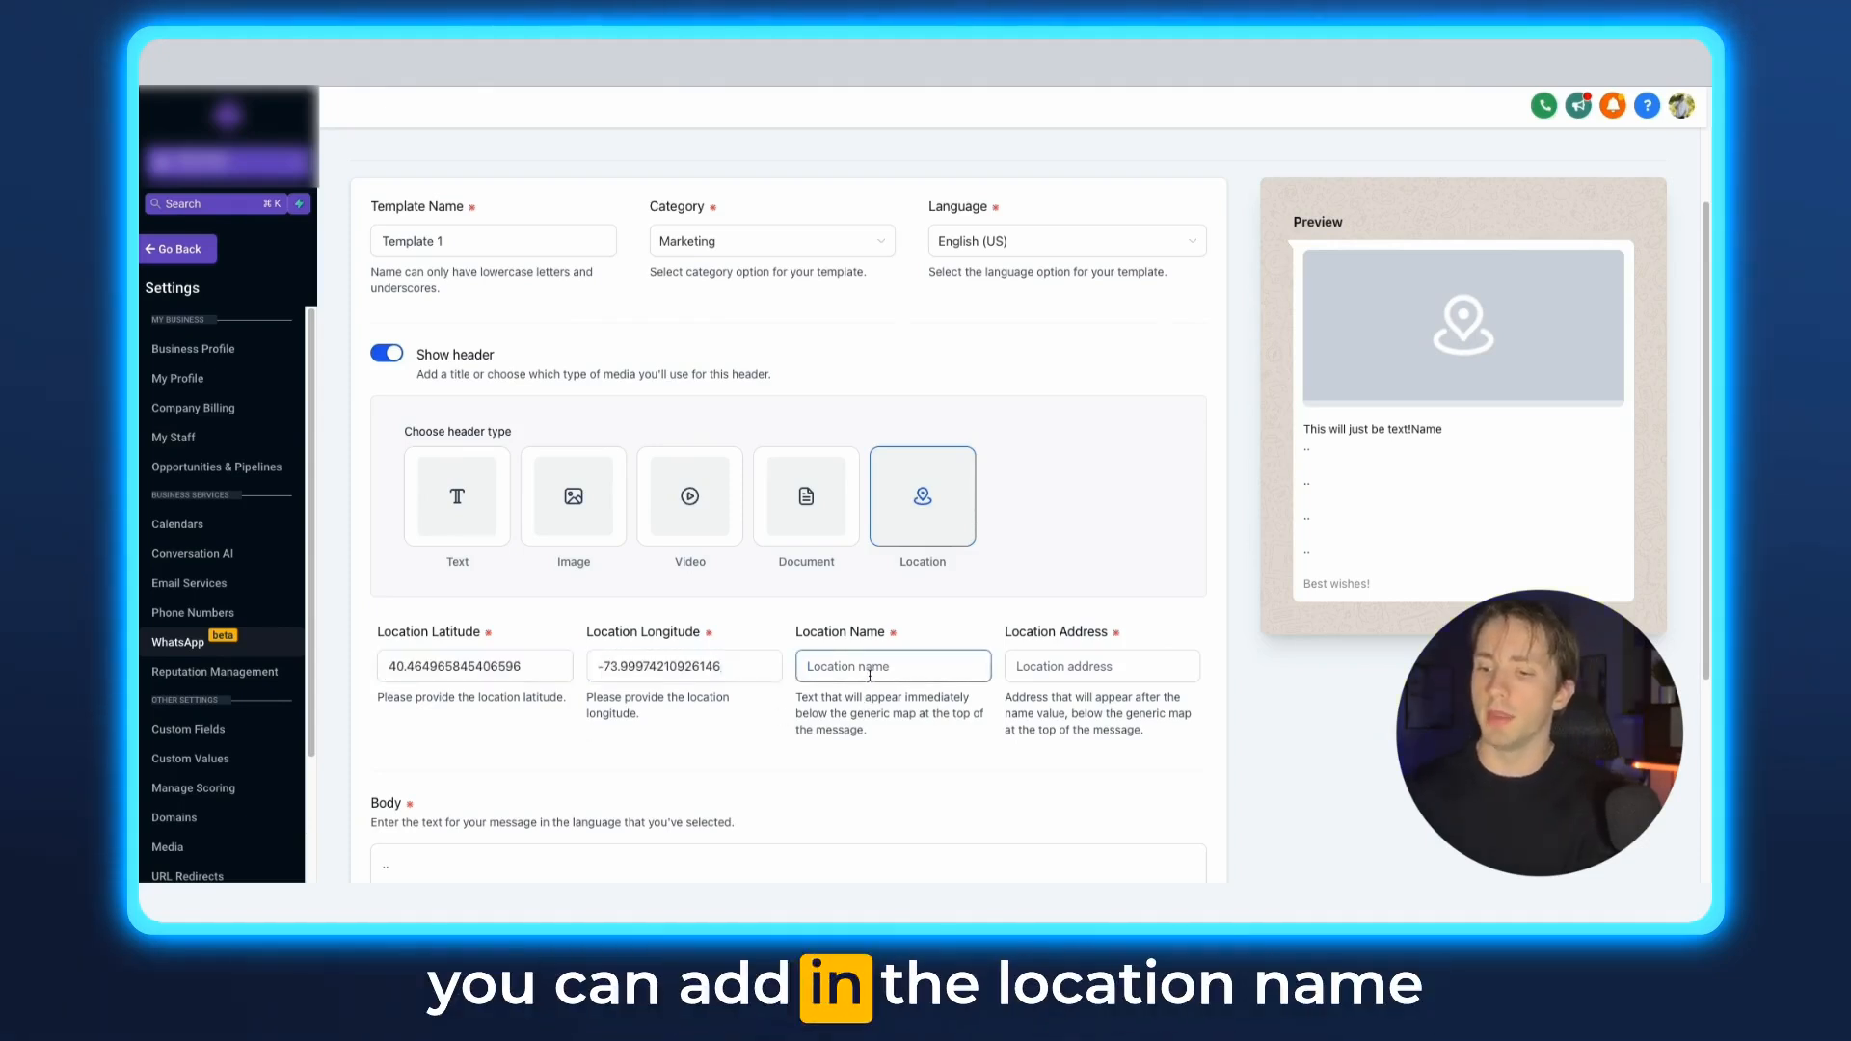
pyautogui.write('Fort Hancock')
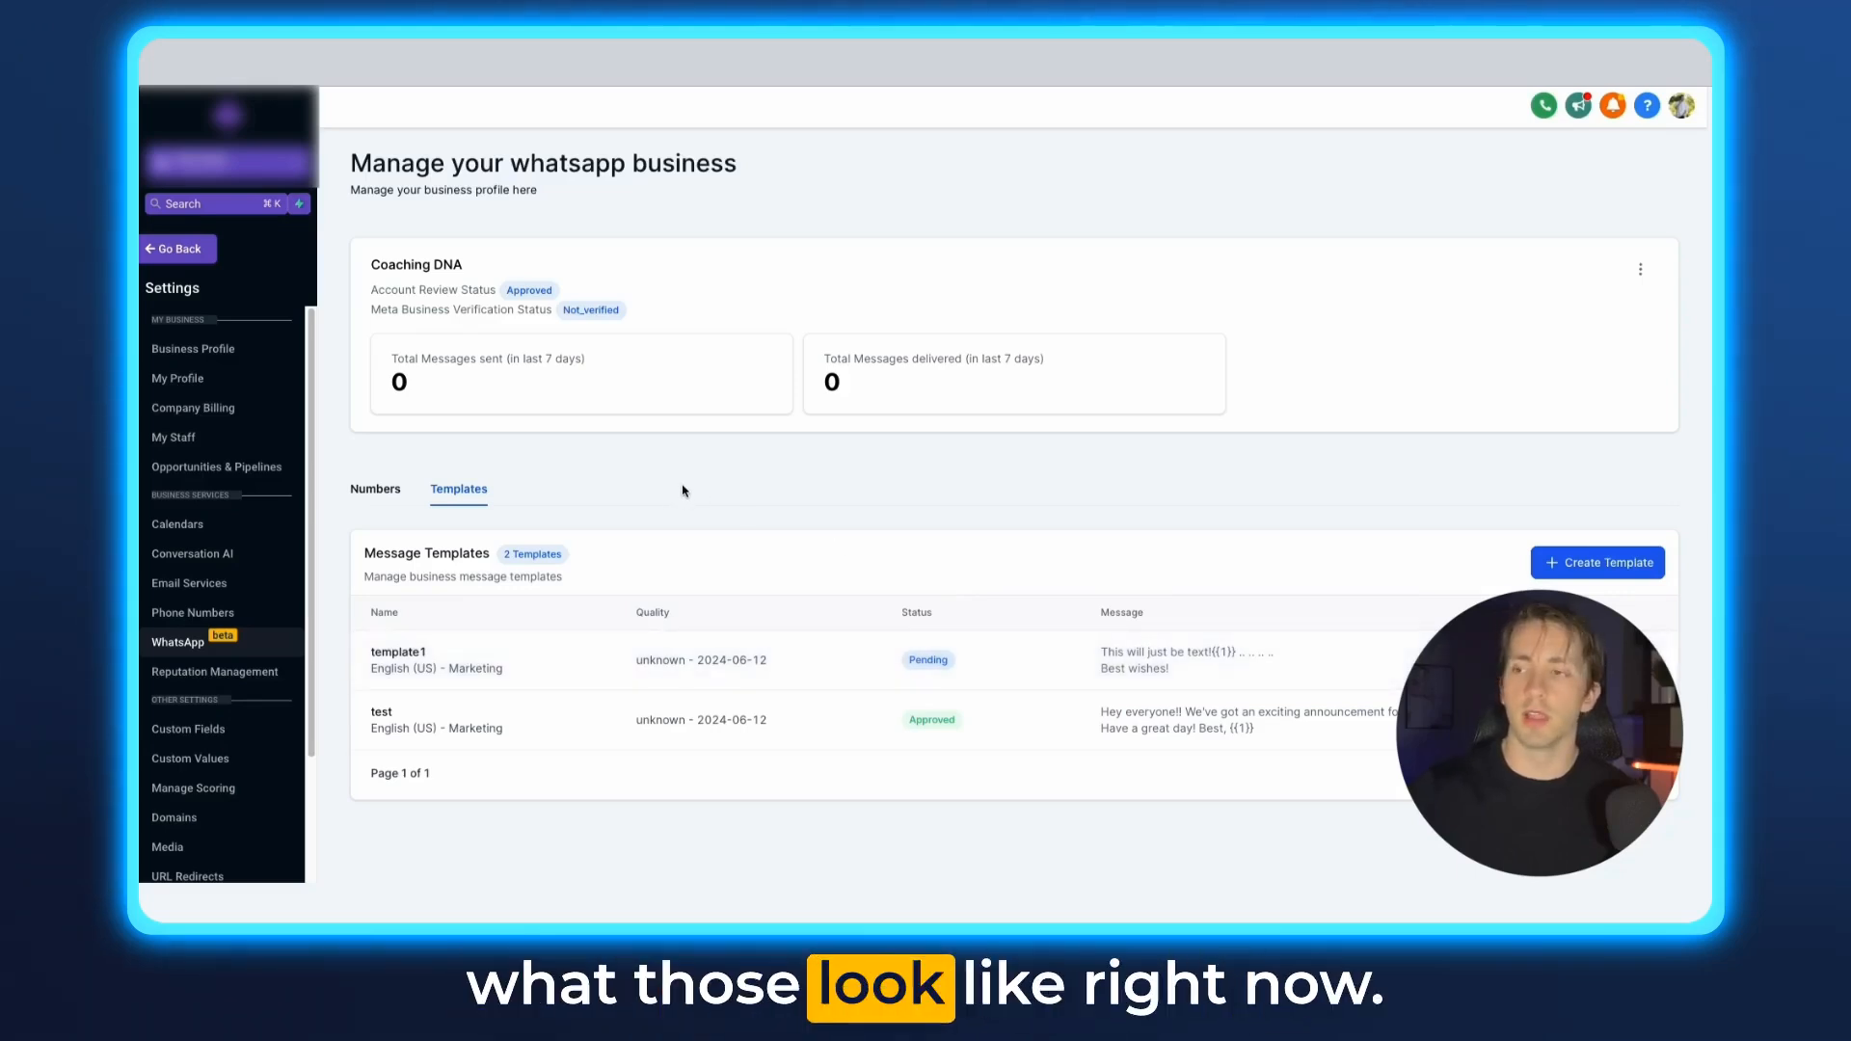
# Leave the settings and open the Conversations area
pyautogui.click(193, 250)
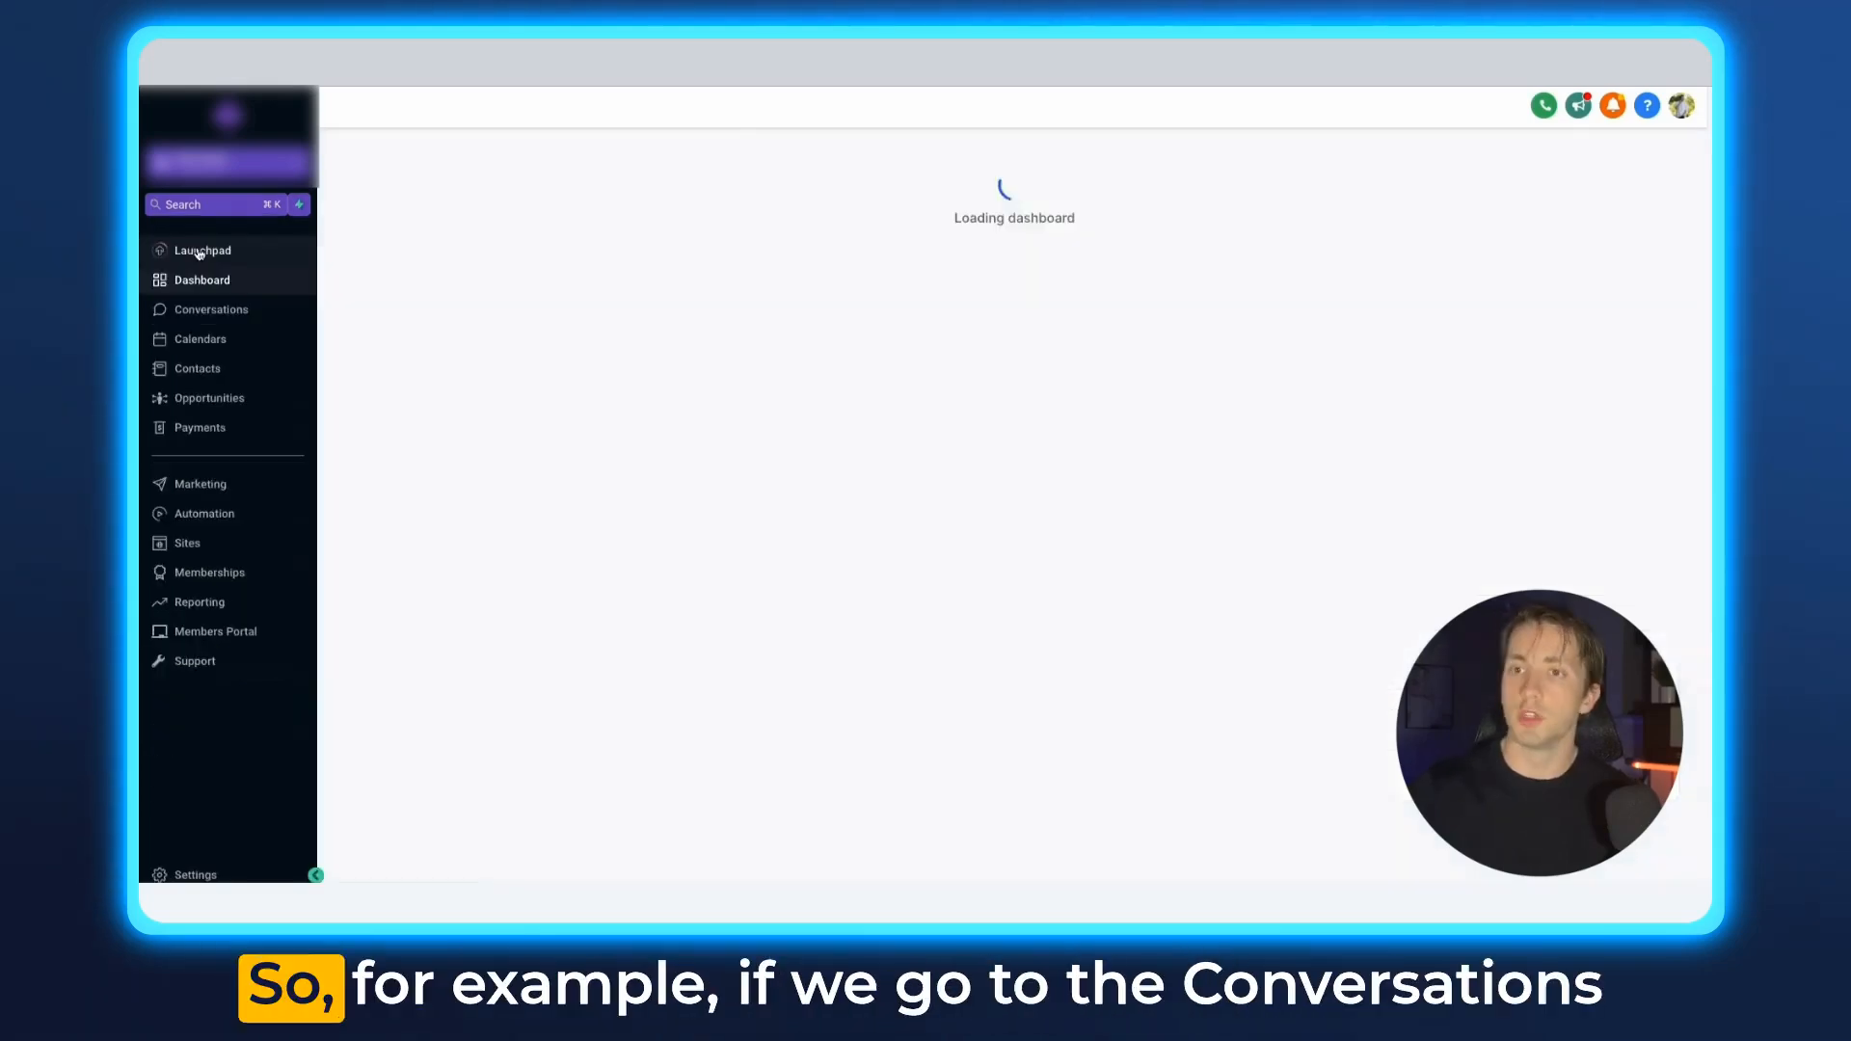
pyautogui.click(214, 308)
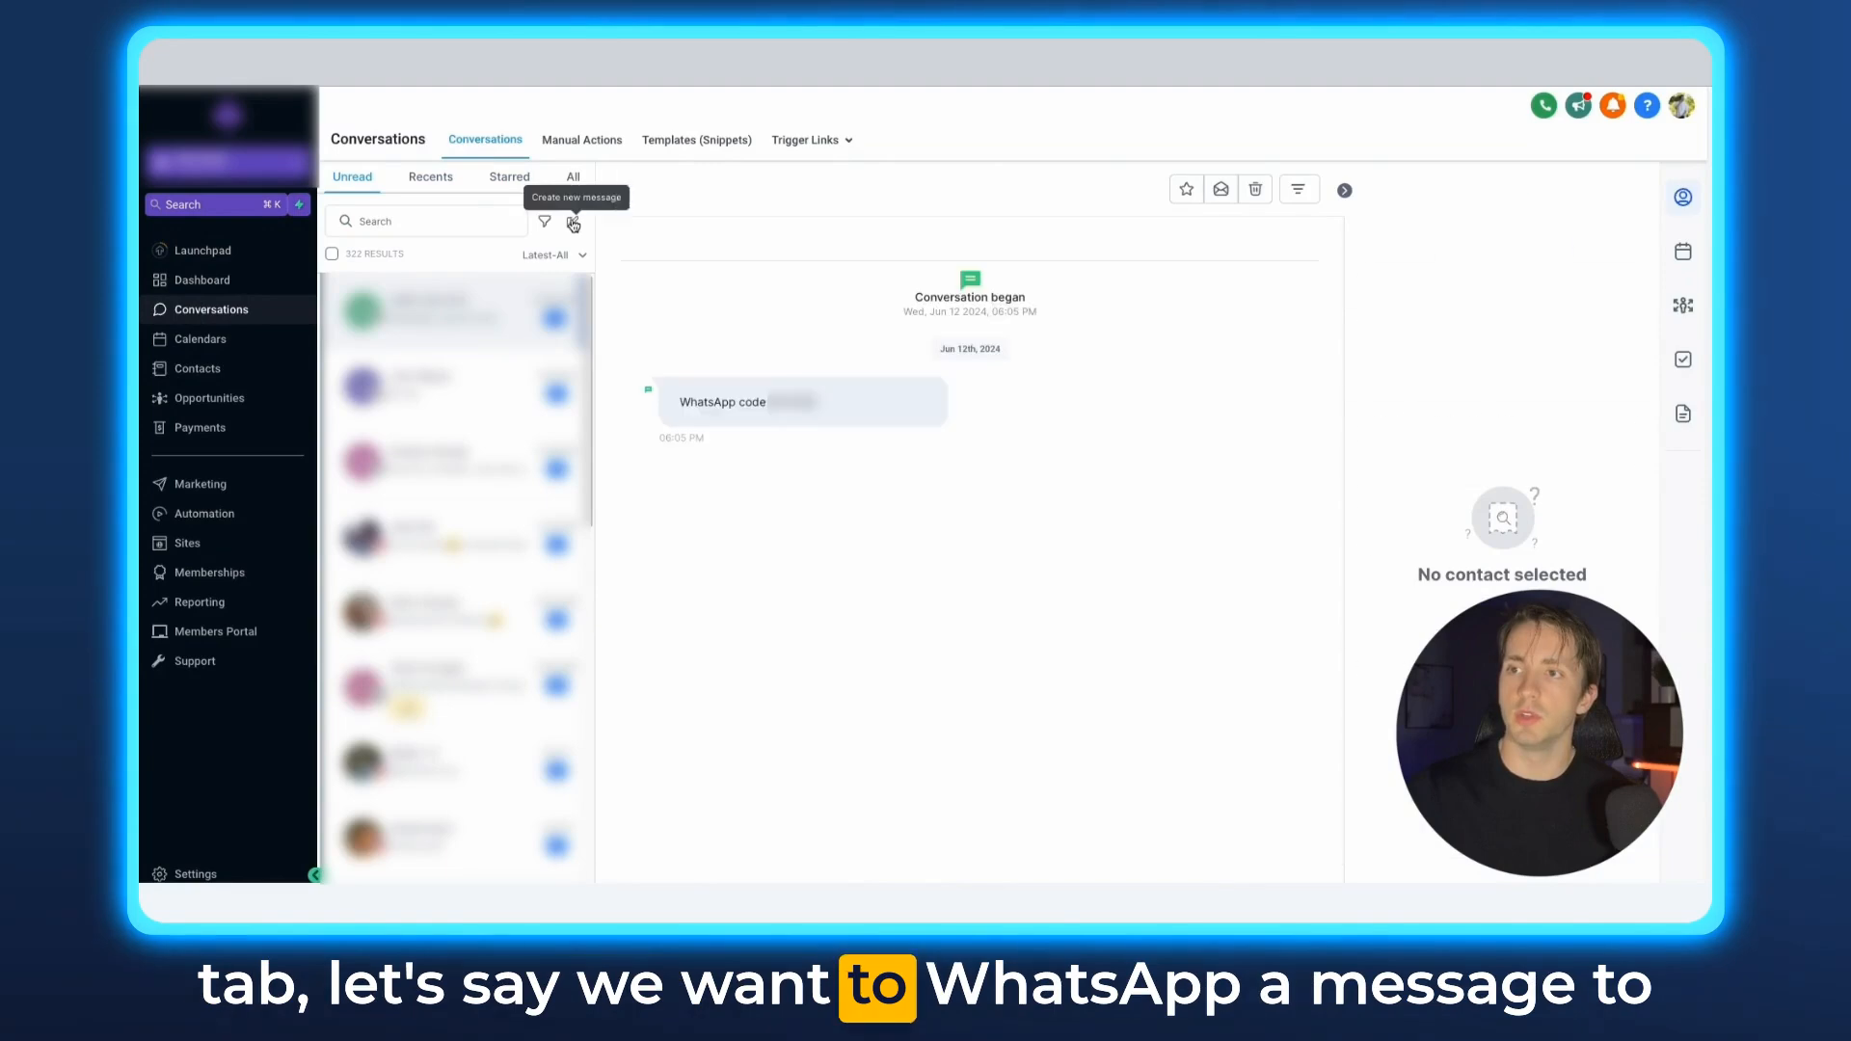
pyautogui.click(573, 221)
pyautogui.click(822, 524)
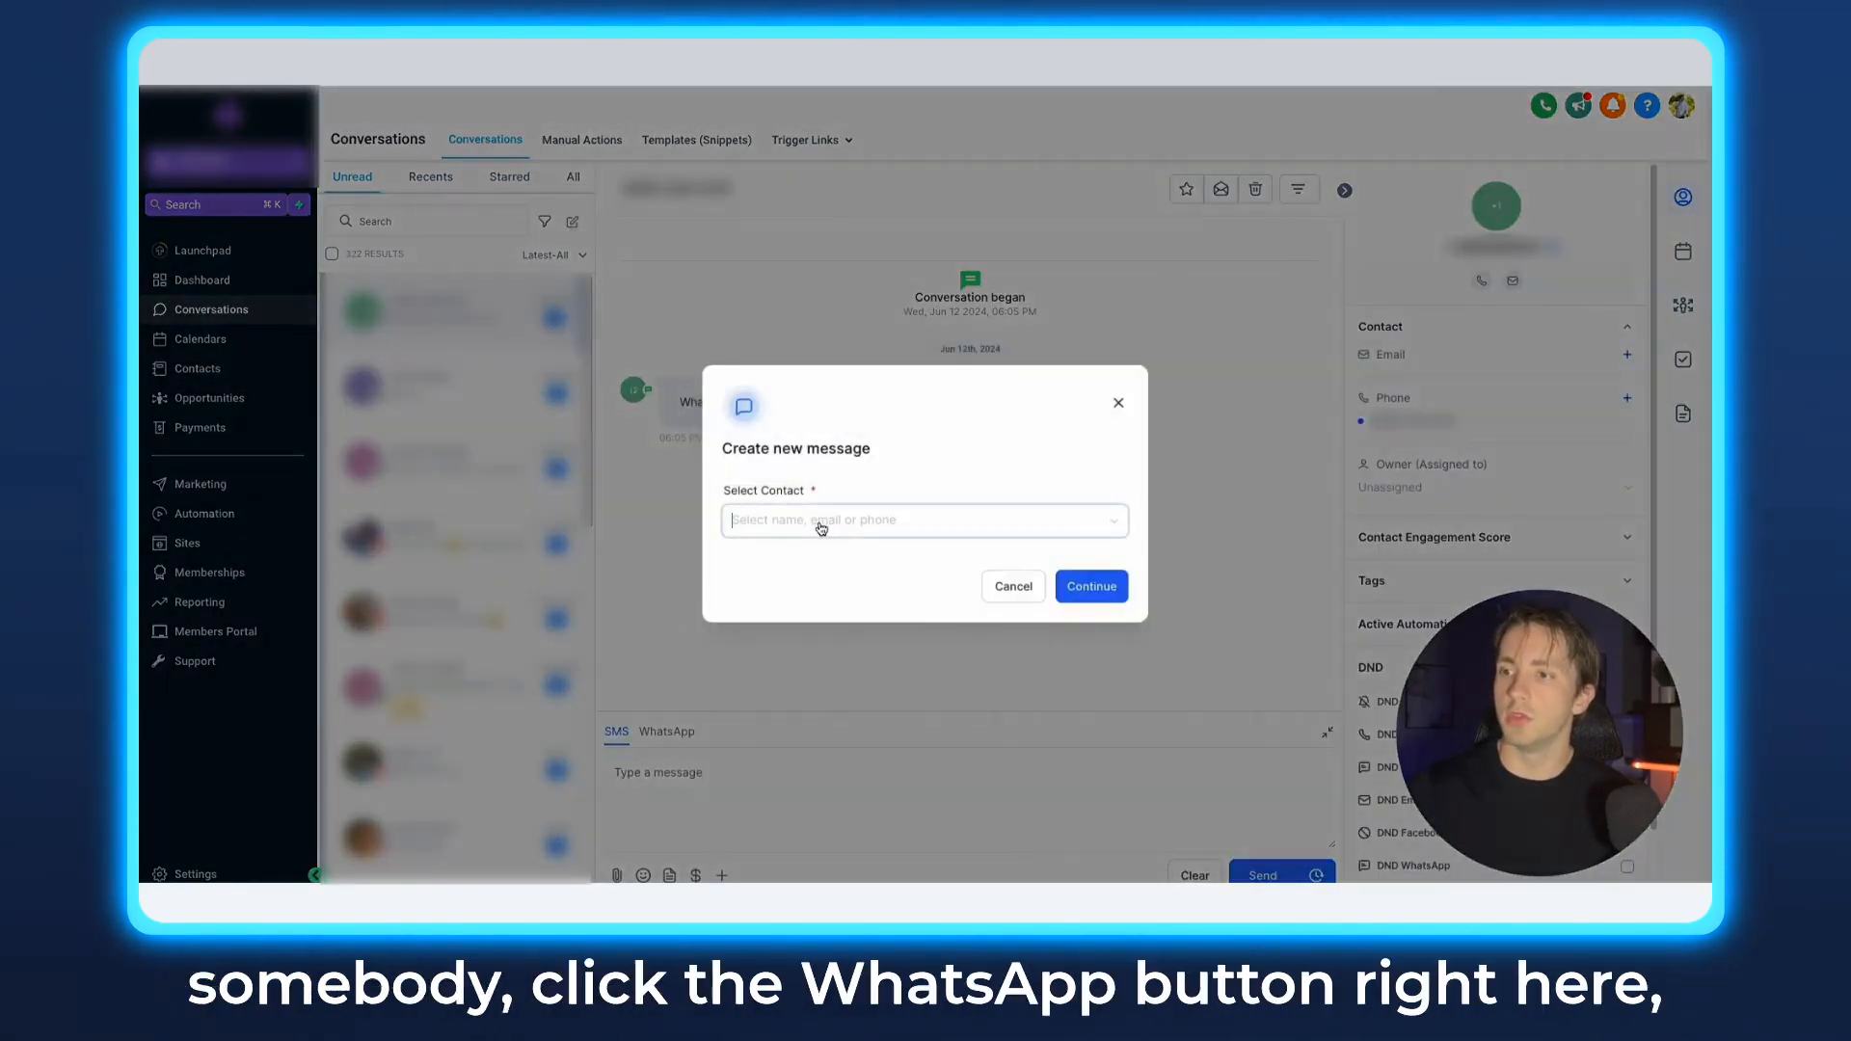
pyautogui.click(1117, 403)
# Switch the open conversation's reply to WhatsApp and use the test (EN_US) template for the message
pyautogui.click(666, 731)
pyautogui.click(1072, 844)
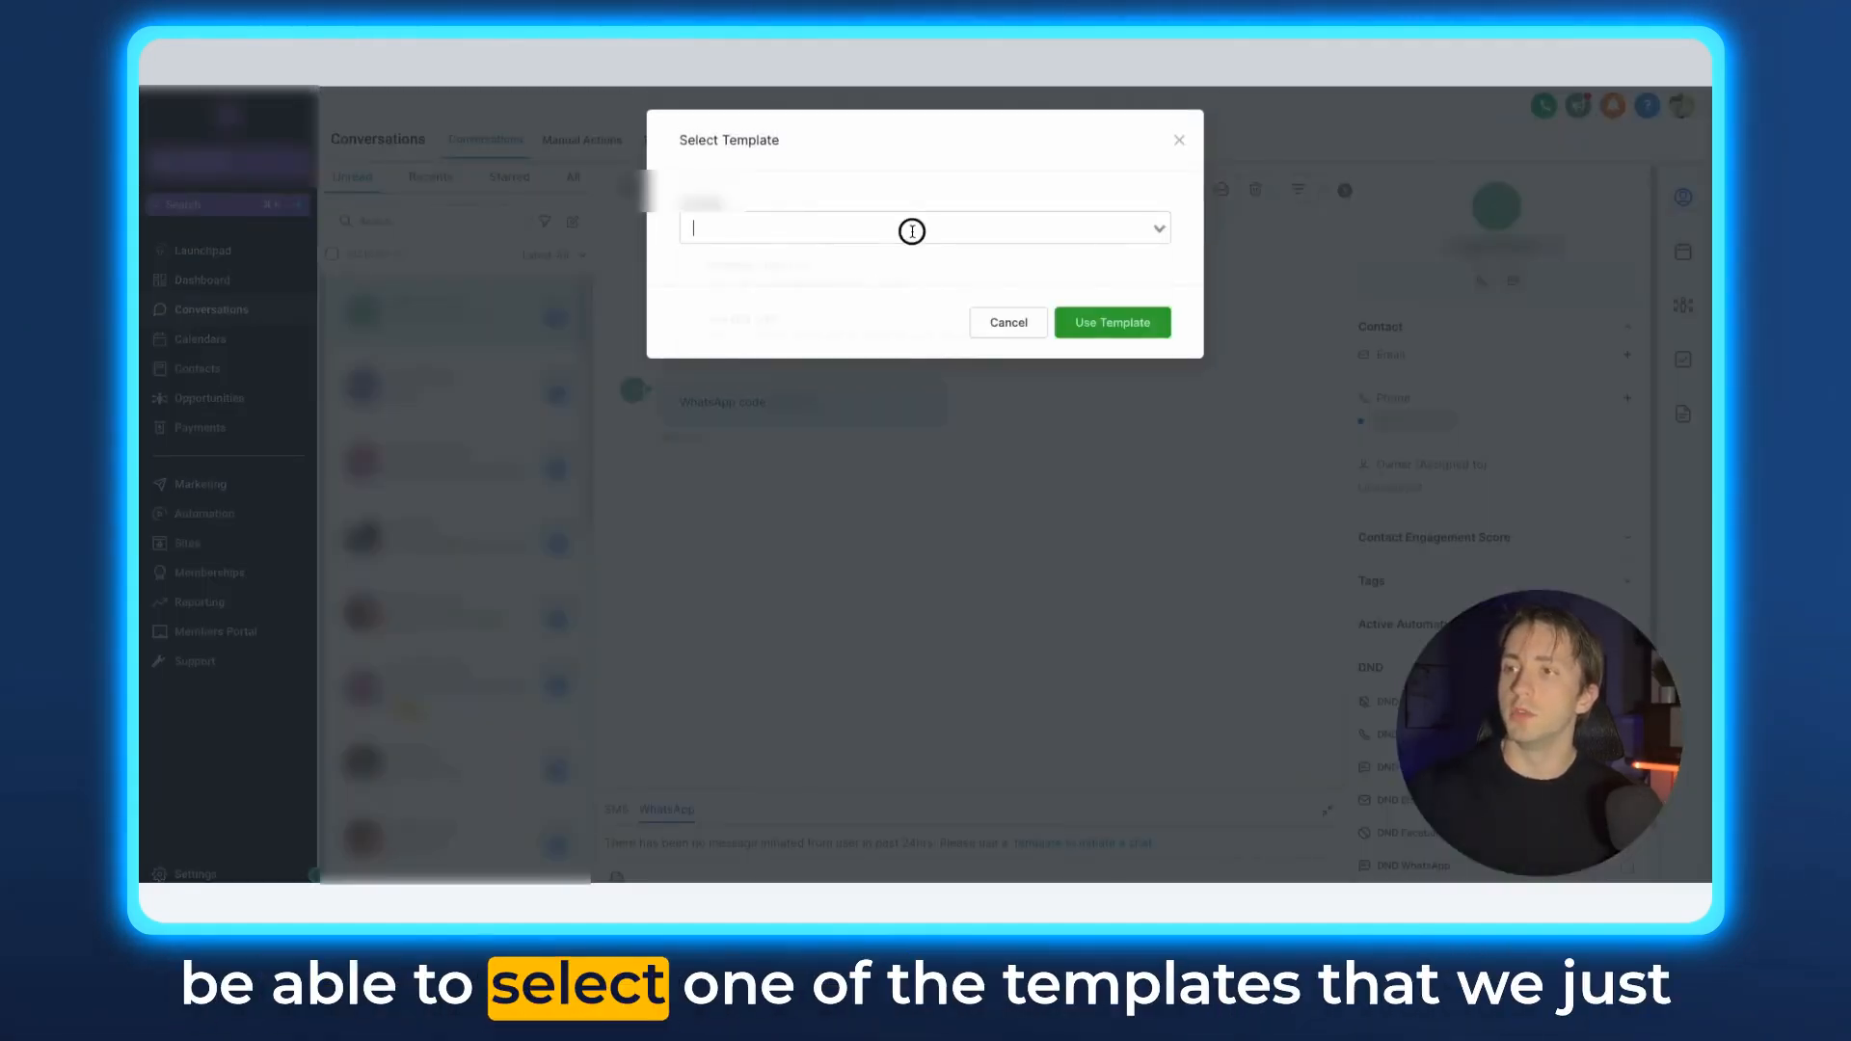
pyautogui.click(911, 228)
pyautogui.click(820, 333)
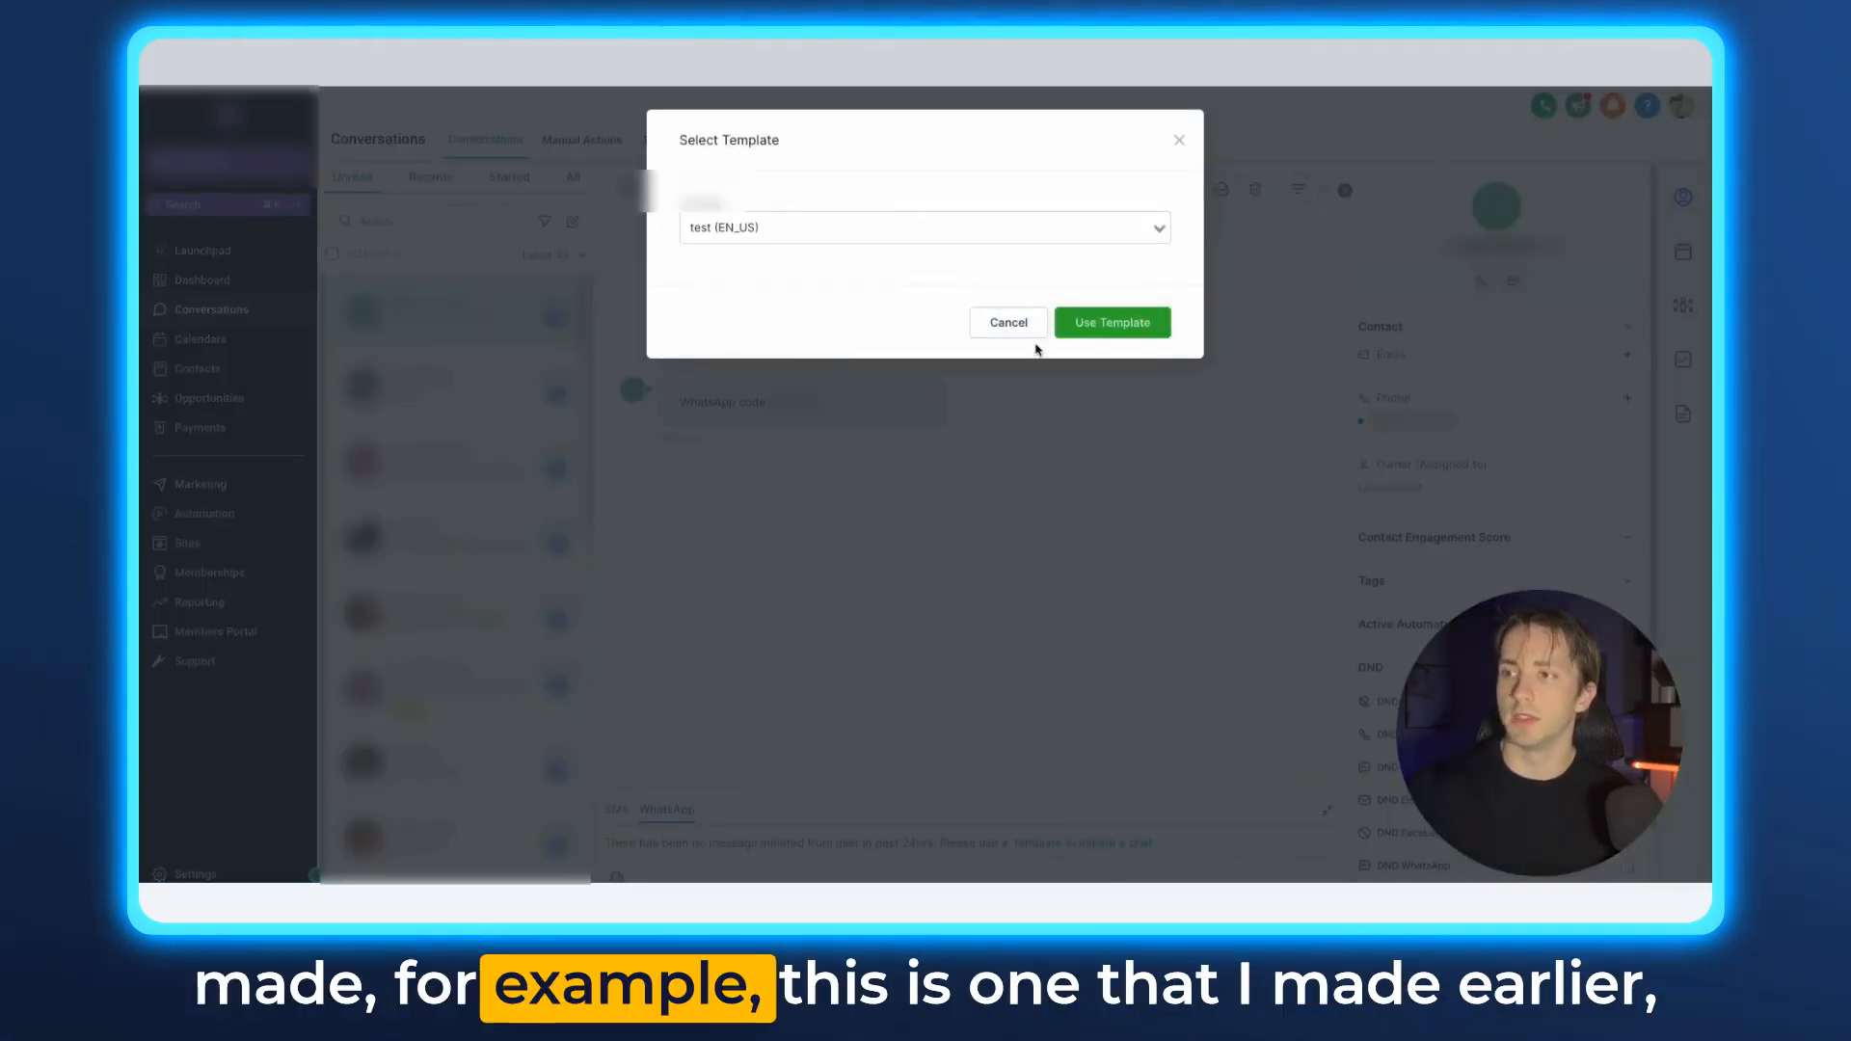
pyautogui.click(1107, 328)
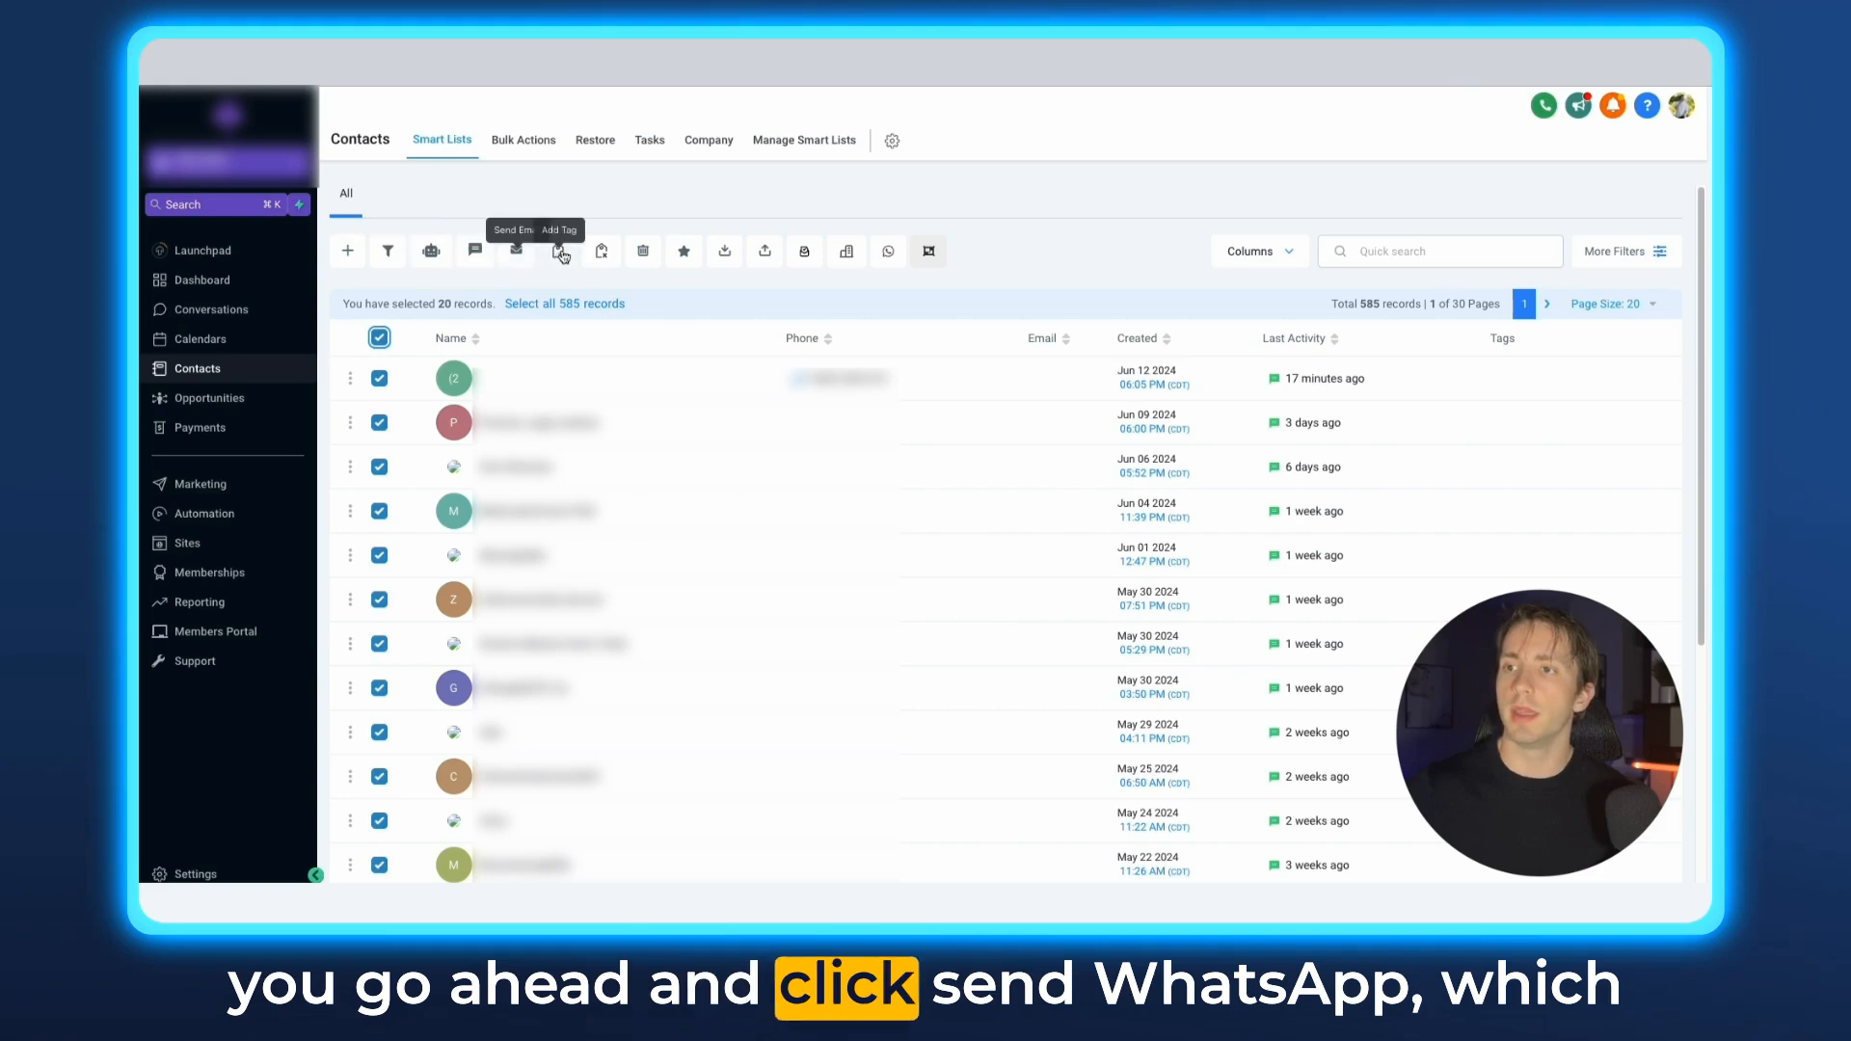
# Start a bulk WhatsApp message to the selected contacts with the test (EN_US) marketing template
pyautogui.click(888, 253)
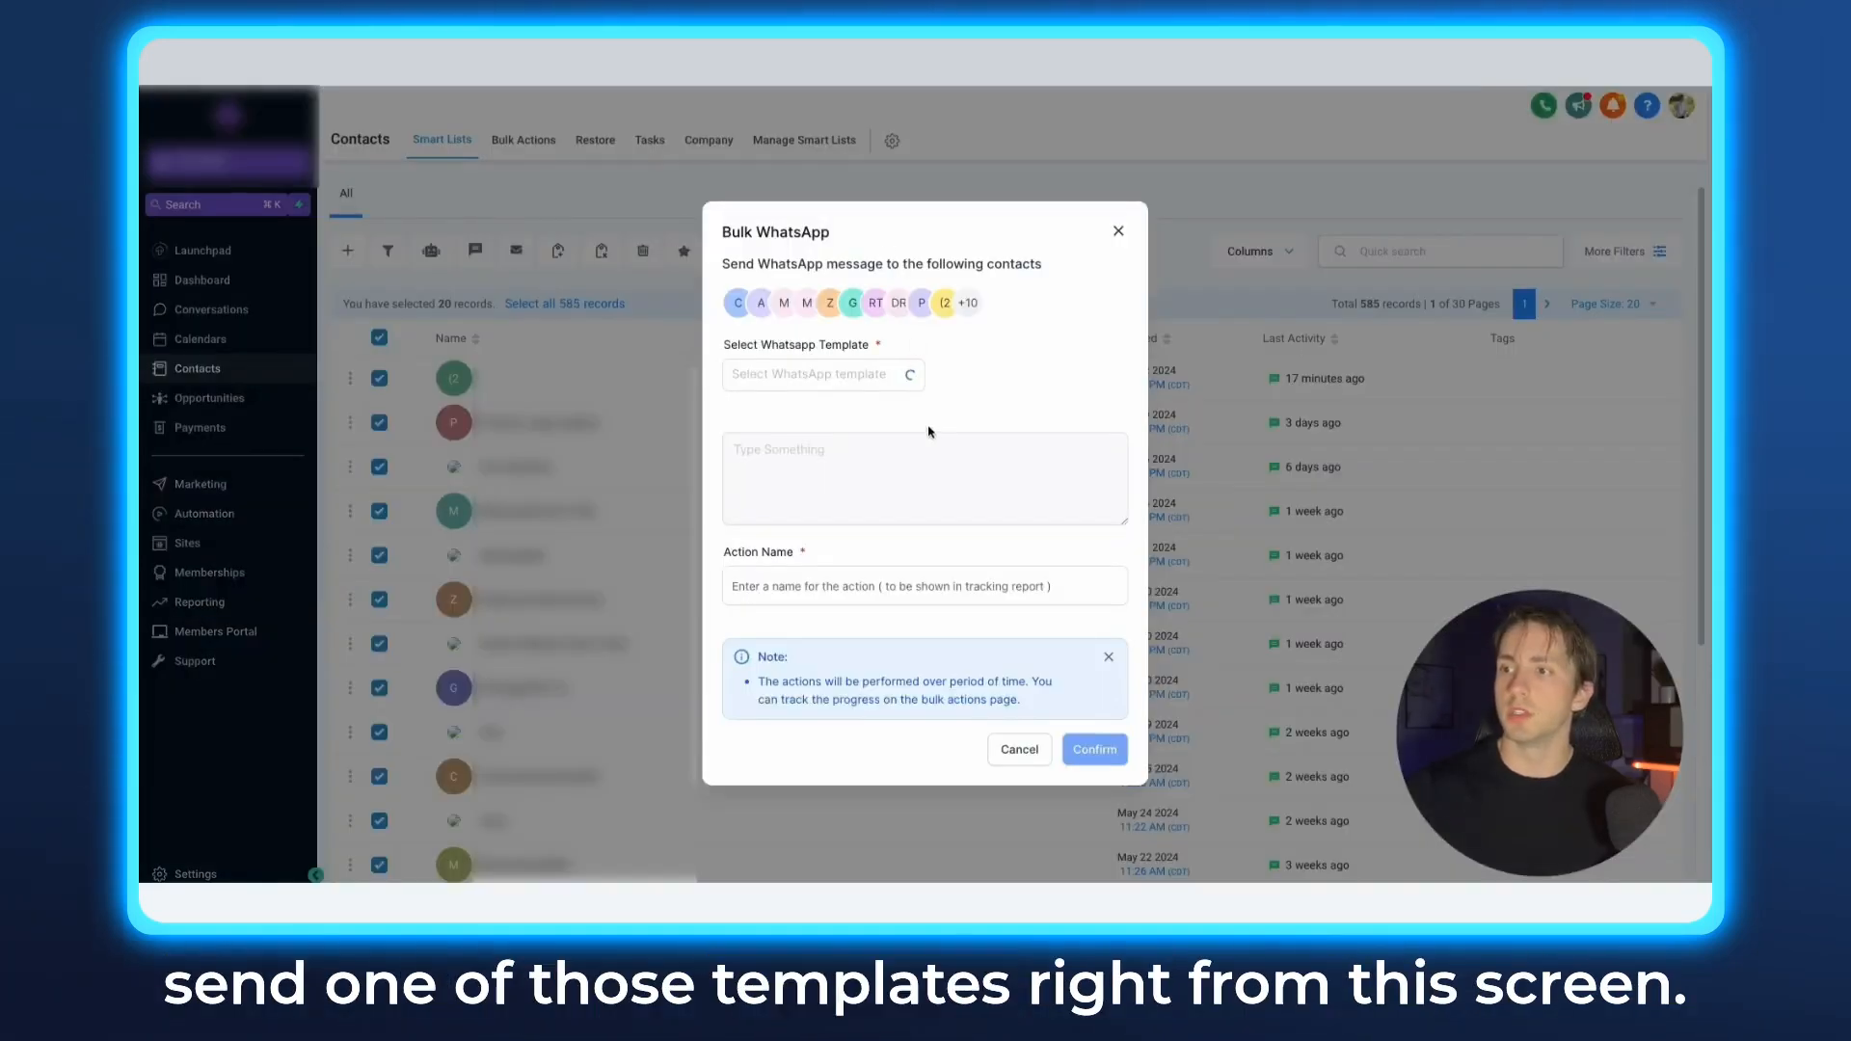
pyautogui.click(829, 389)
pyautogui.click(800, 436)
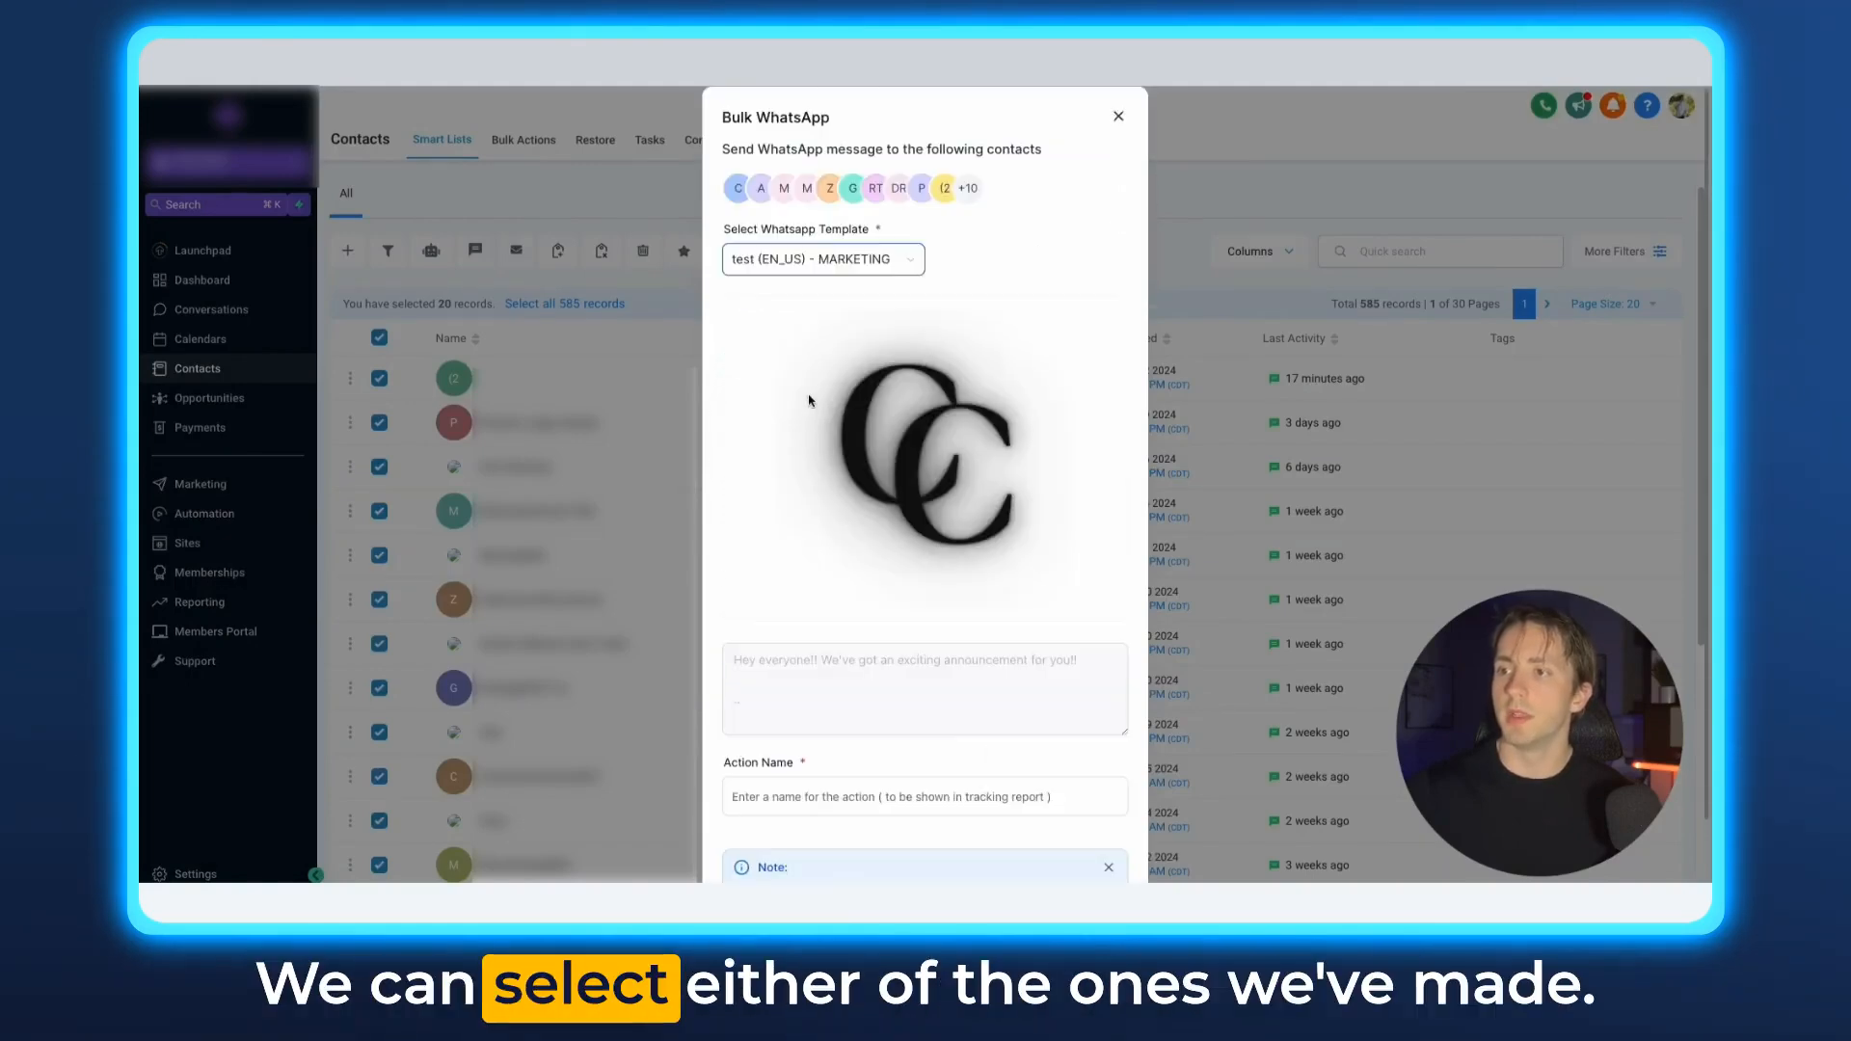
pyautogui.scroll(-2, 810, 400)
# Change the bulk message's template to template1 (EN_US) and enter "Test" as the action name
pyautogui.click(822, 163)
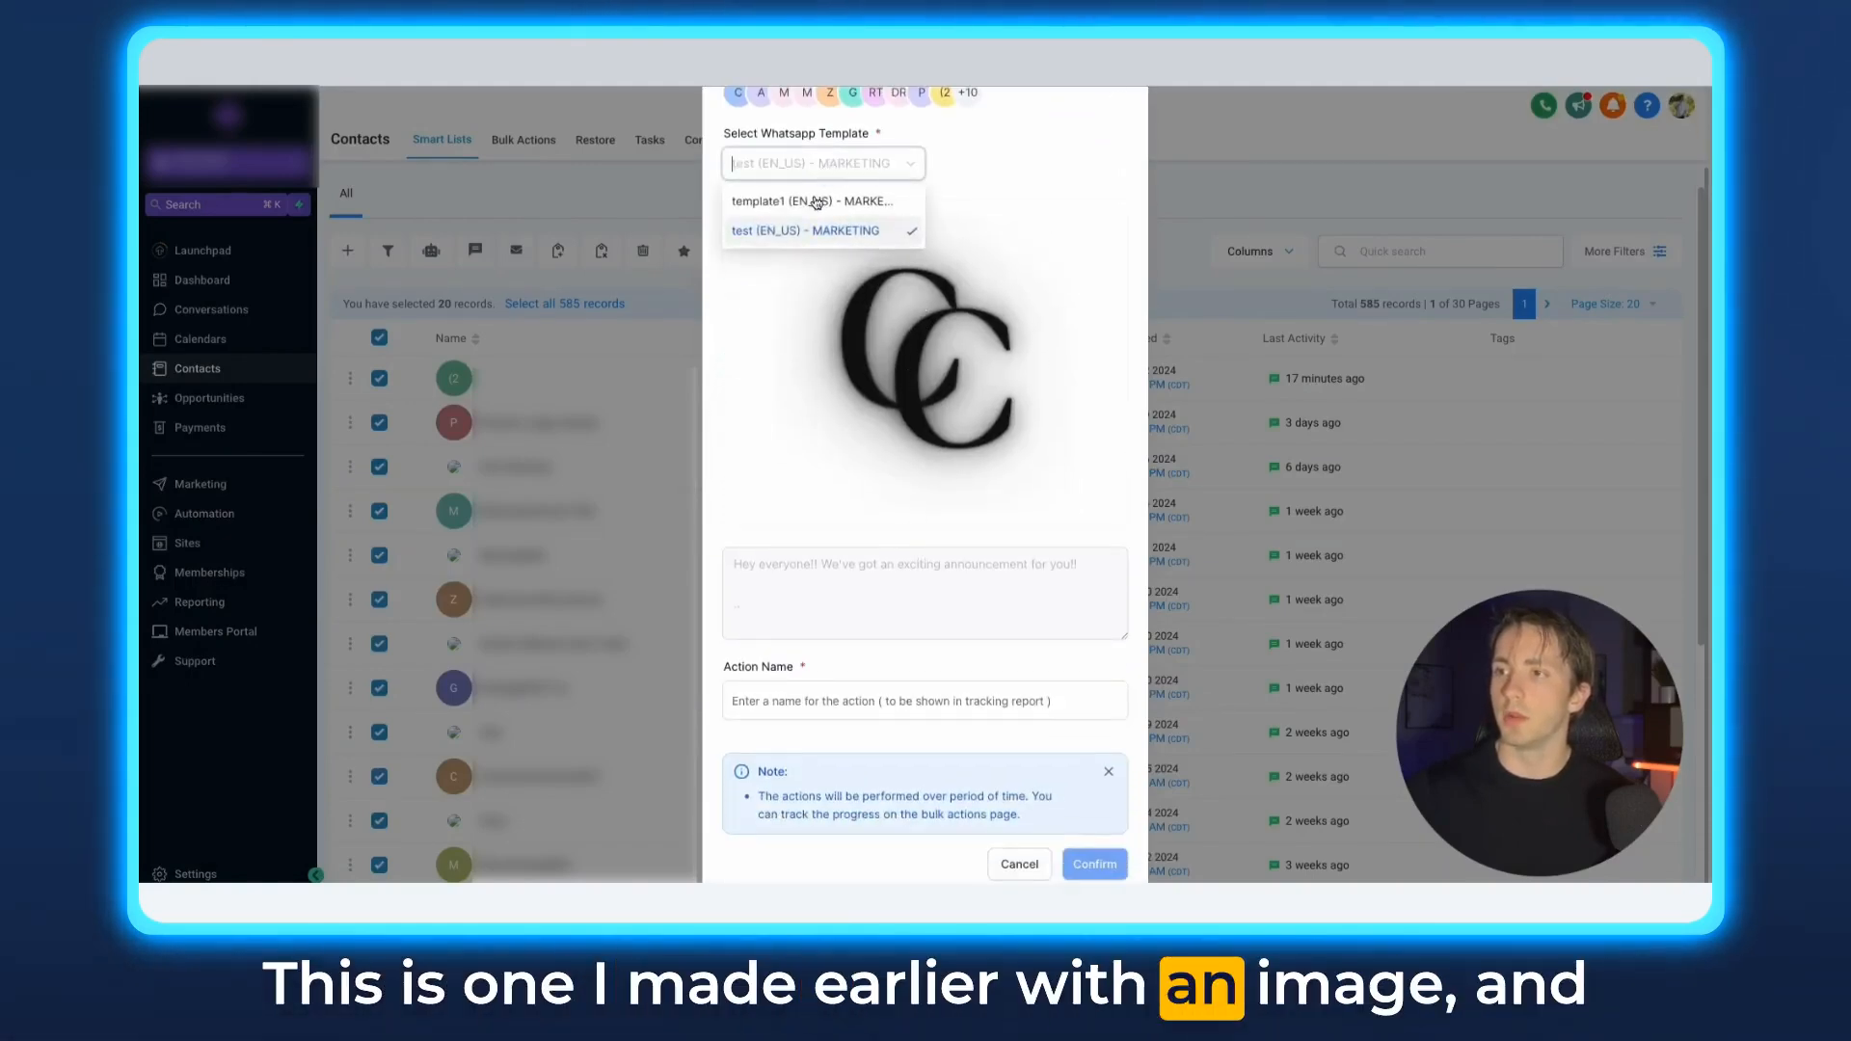
pyautogui.click(815, 203)
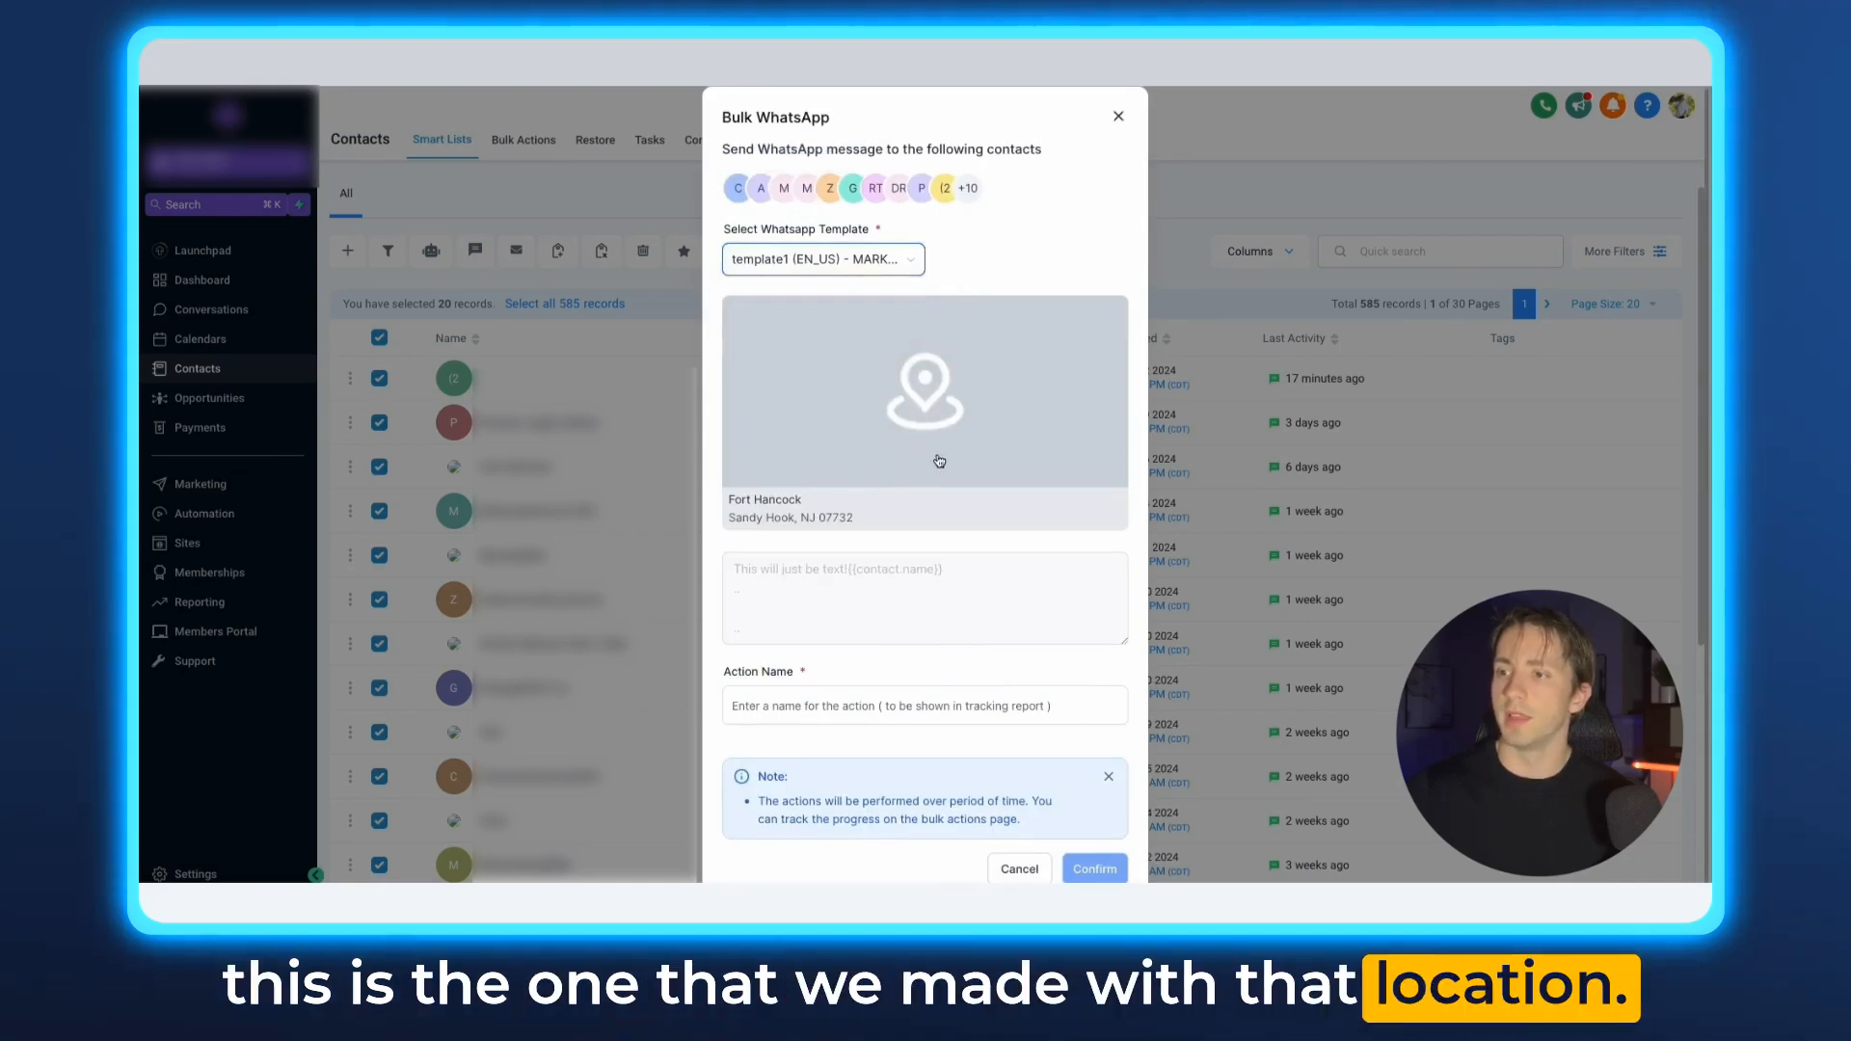
pyautogui.click(810, 699)
pyautogui.write('Test')
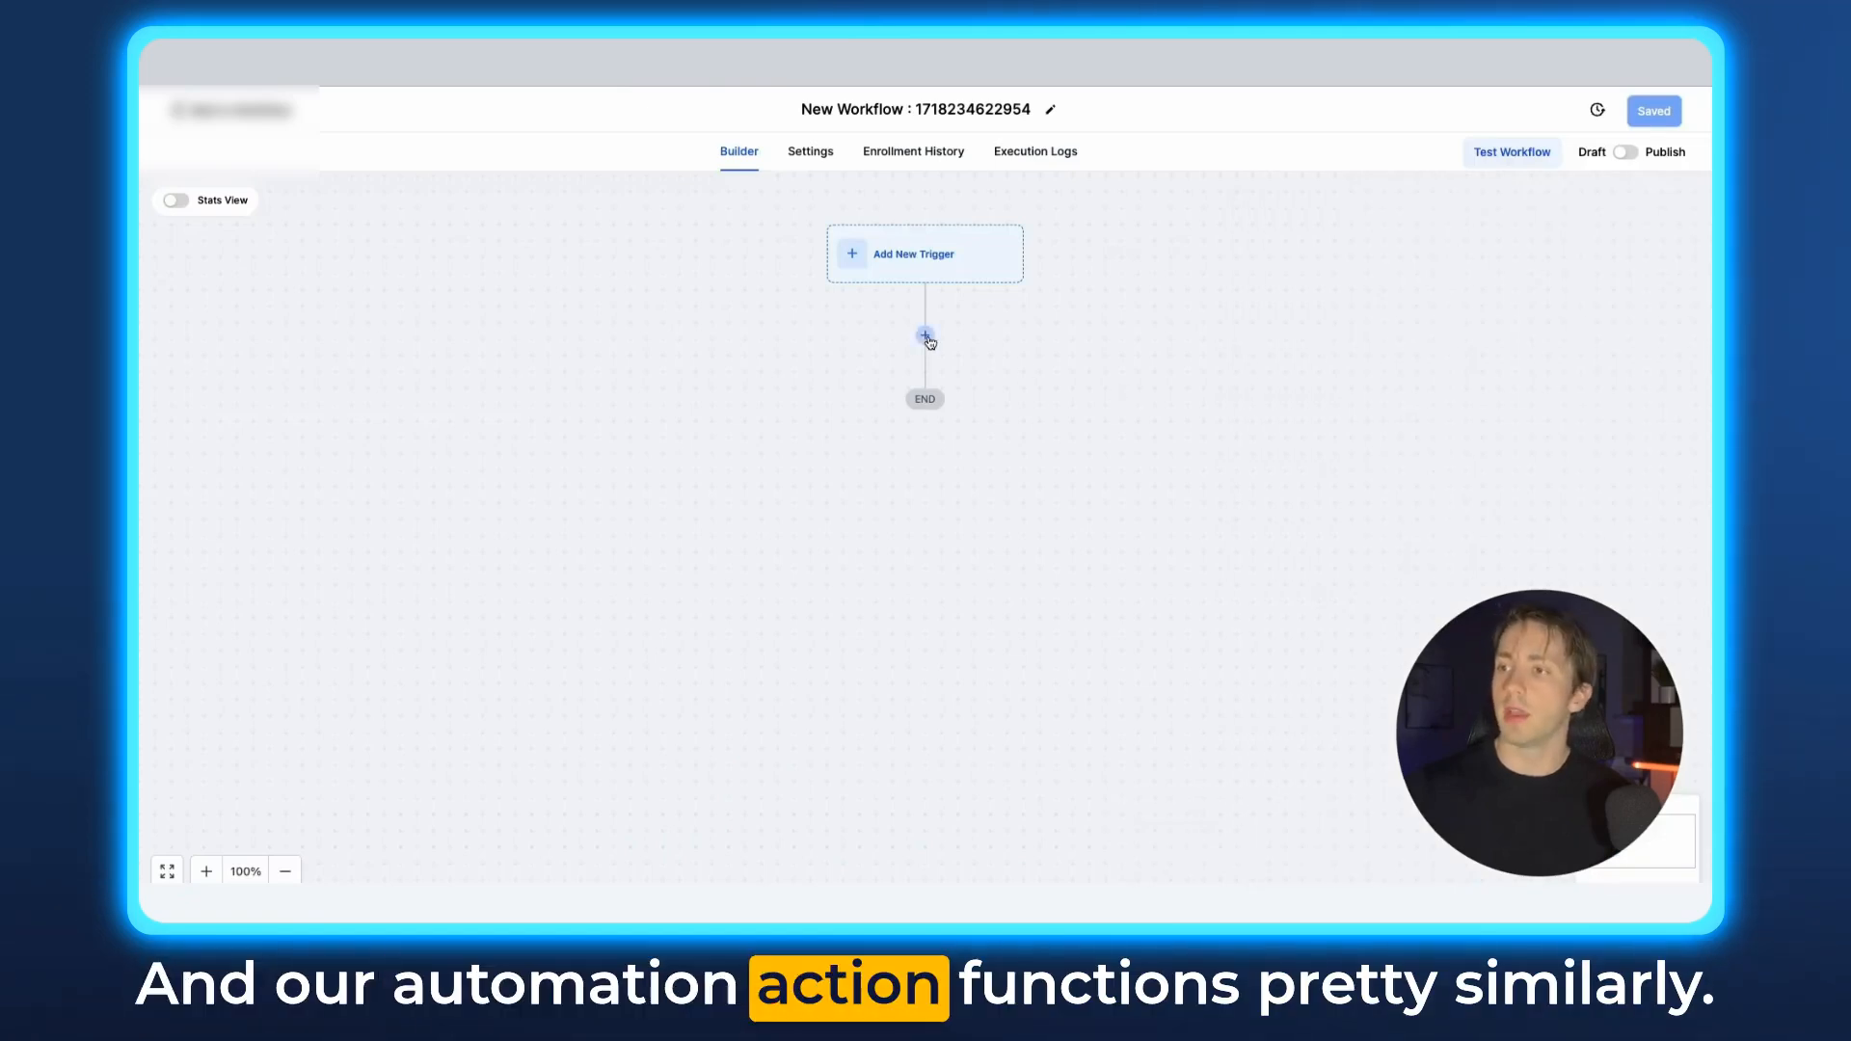
# Add an action to the new workflow, search for "whats", and choose the WhatsApp action
pyautogui.click(925, 336)
pyautogui.write('what')
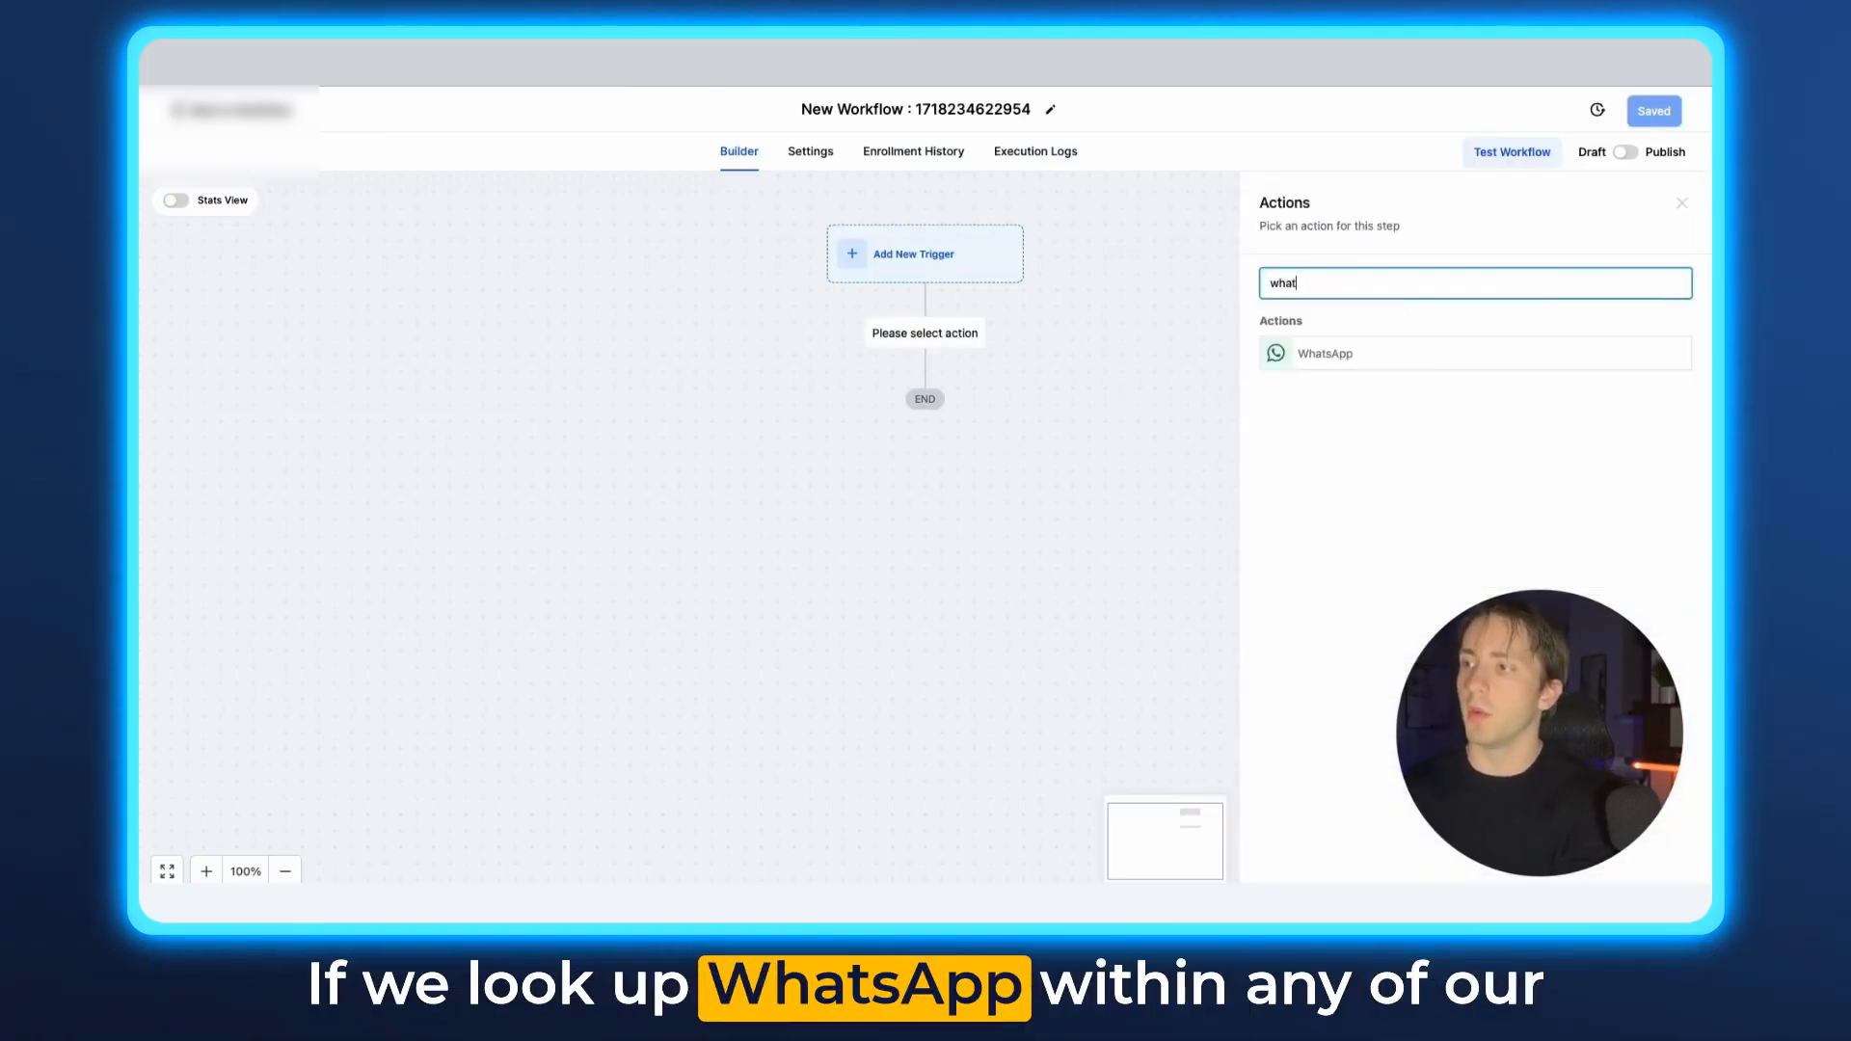
pyautogui.write('s')
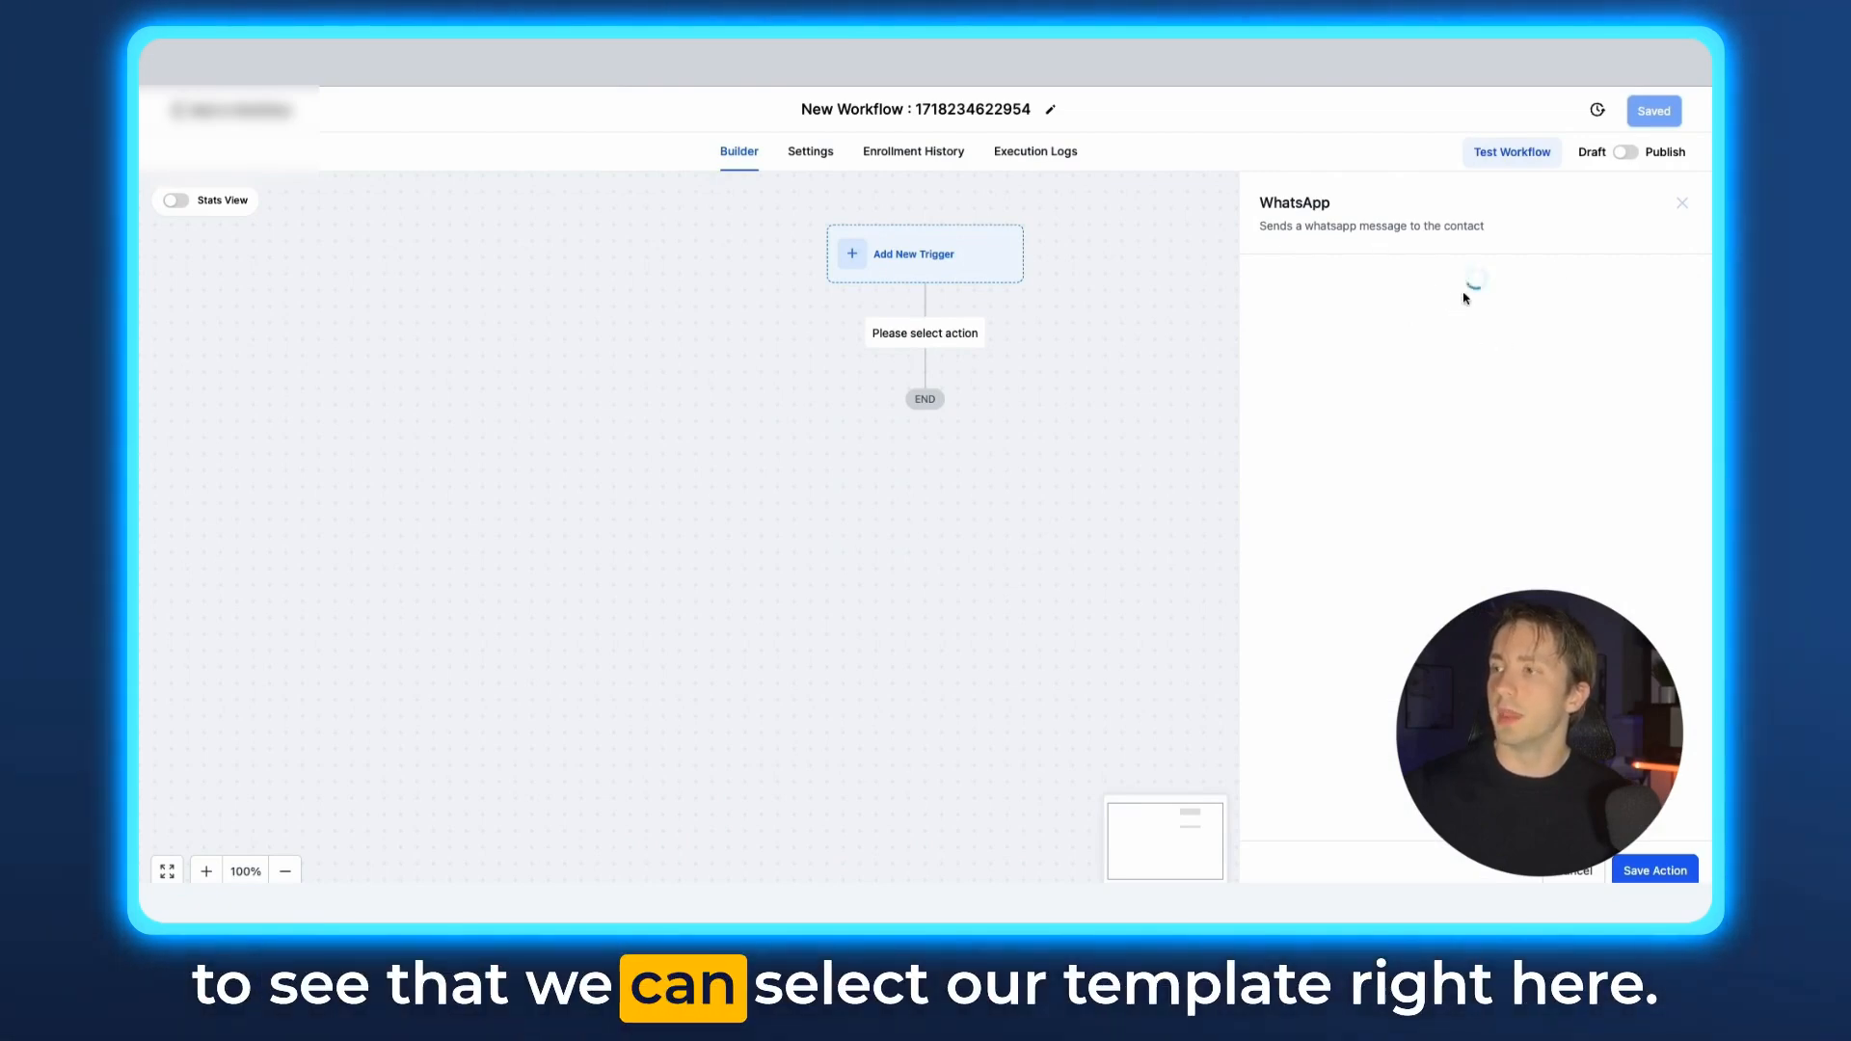
# Select the test (en_US) marketing template for the workflow's WhatsApp action and save the action
pyautogui.click(1331, 396)
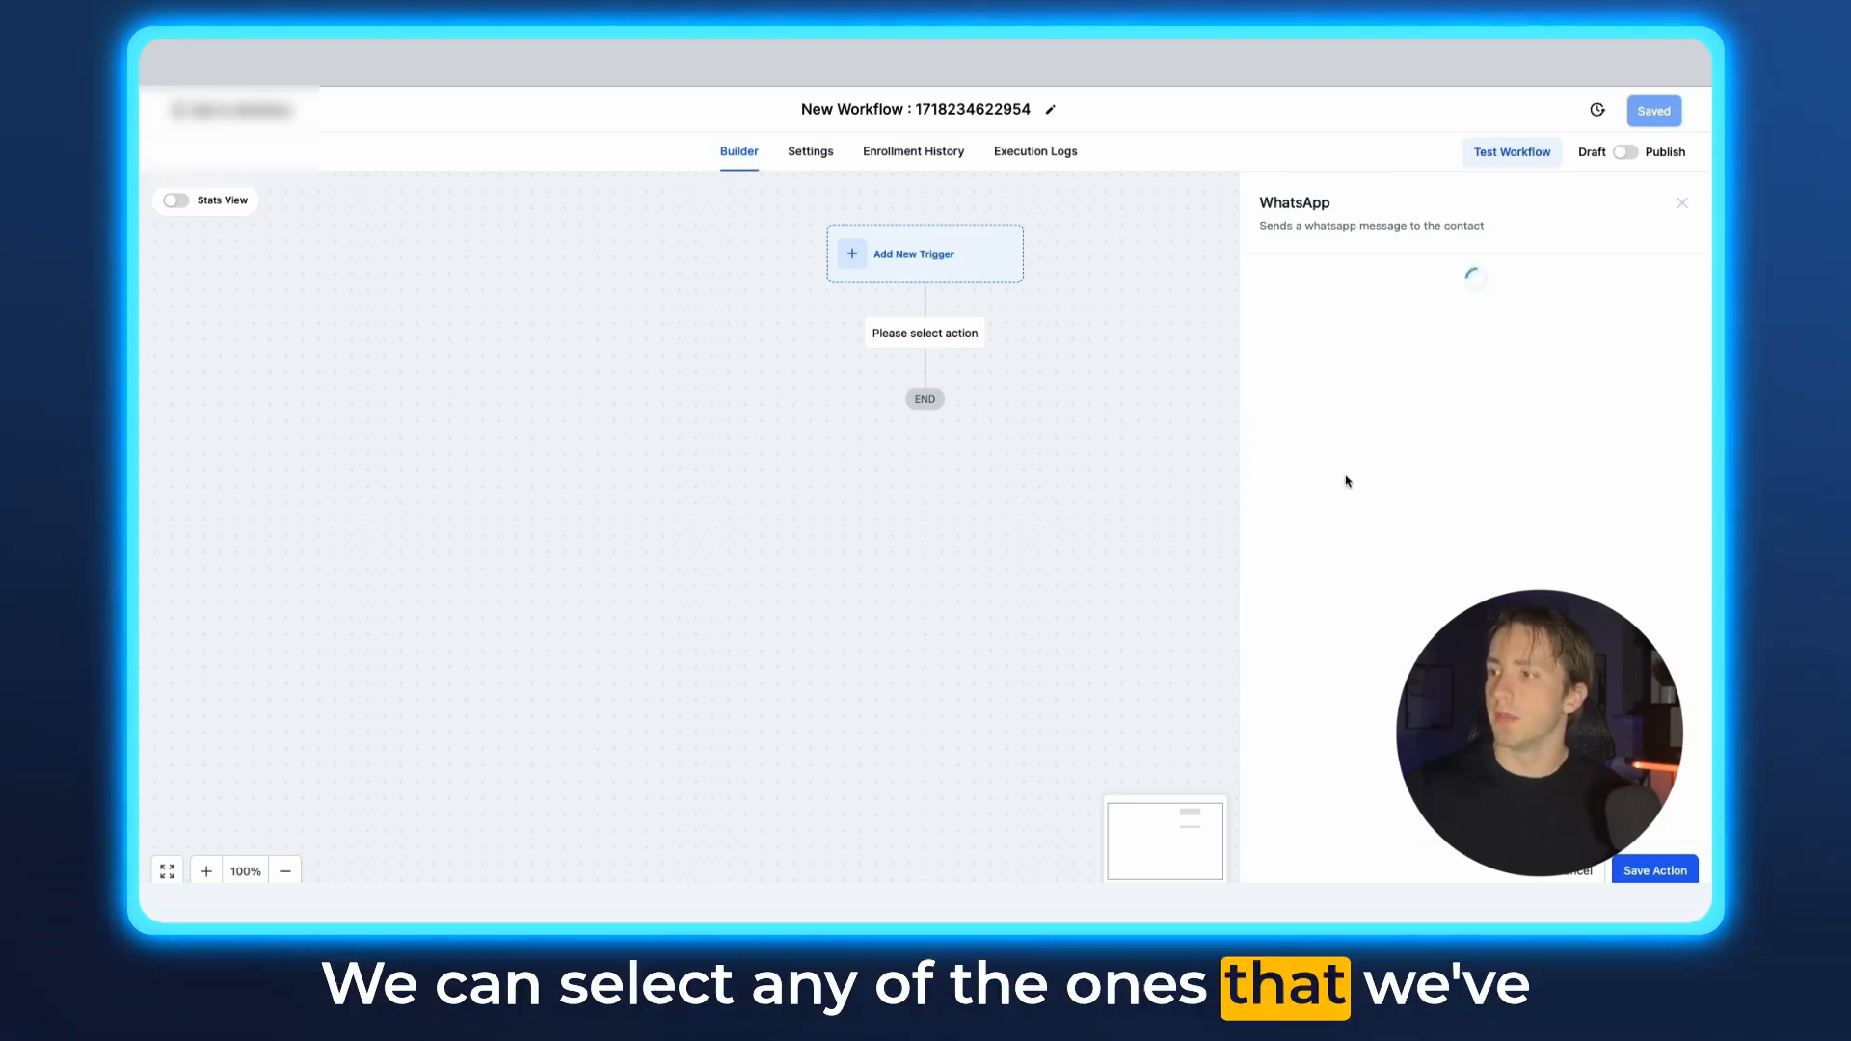
pyautogui.click(1335, 396)
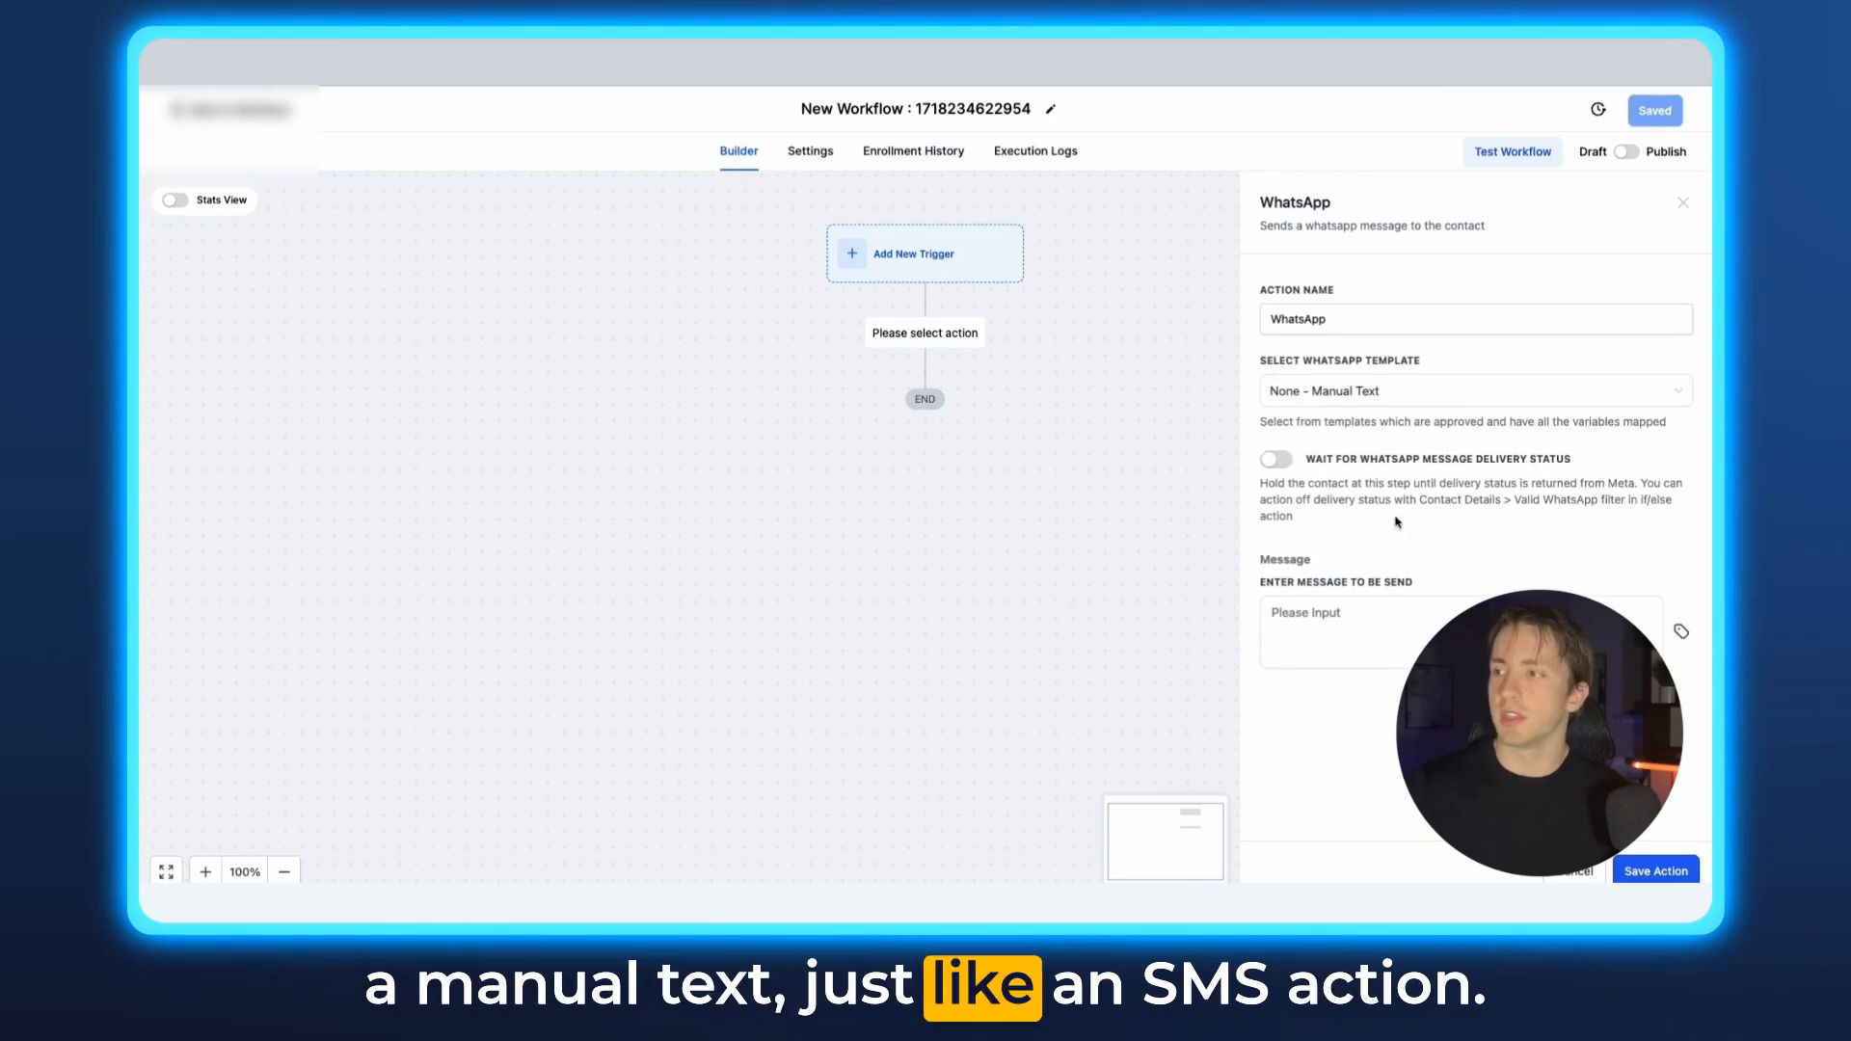
pyautogui.click(1366, 410)
pyautogui.click(1321, 482)
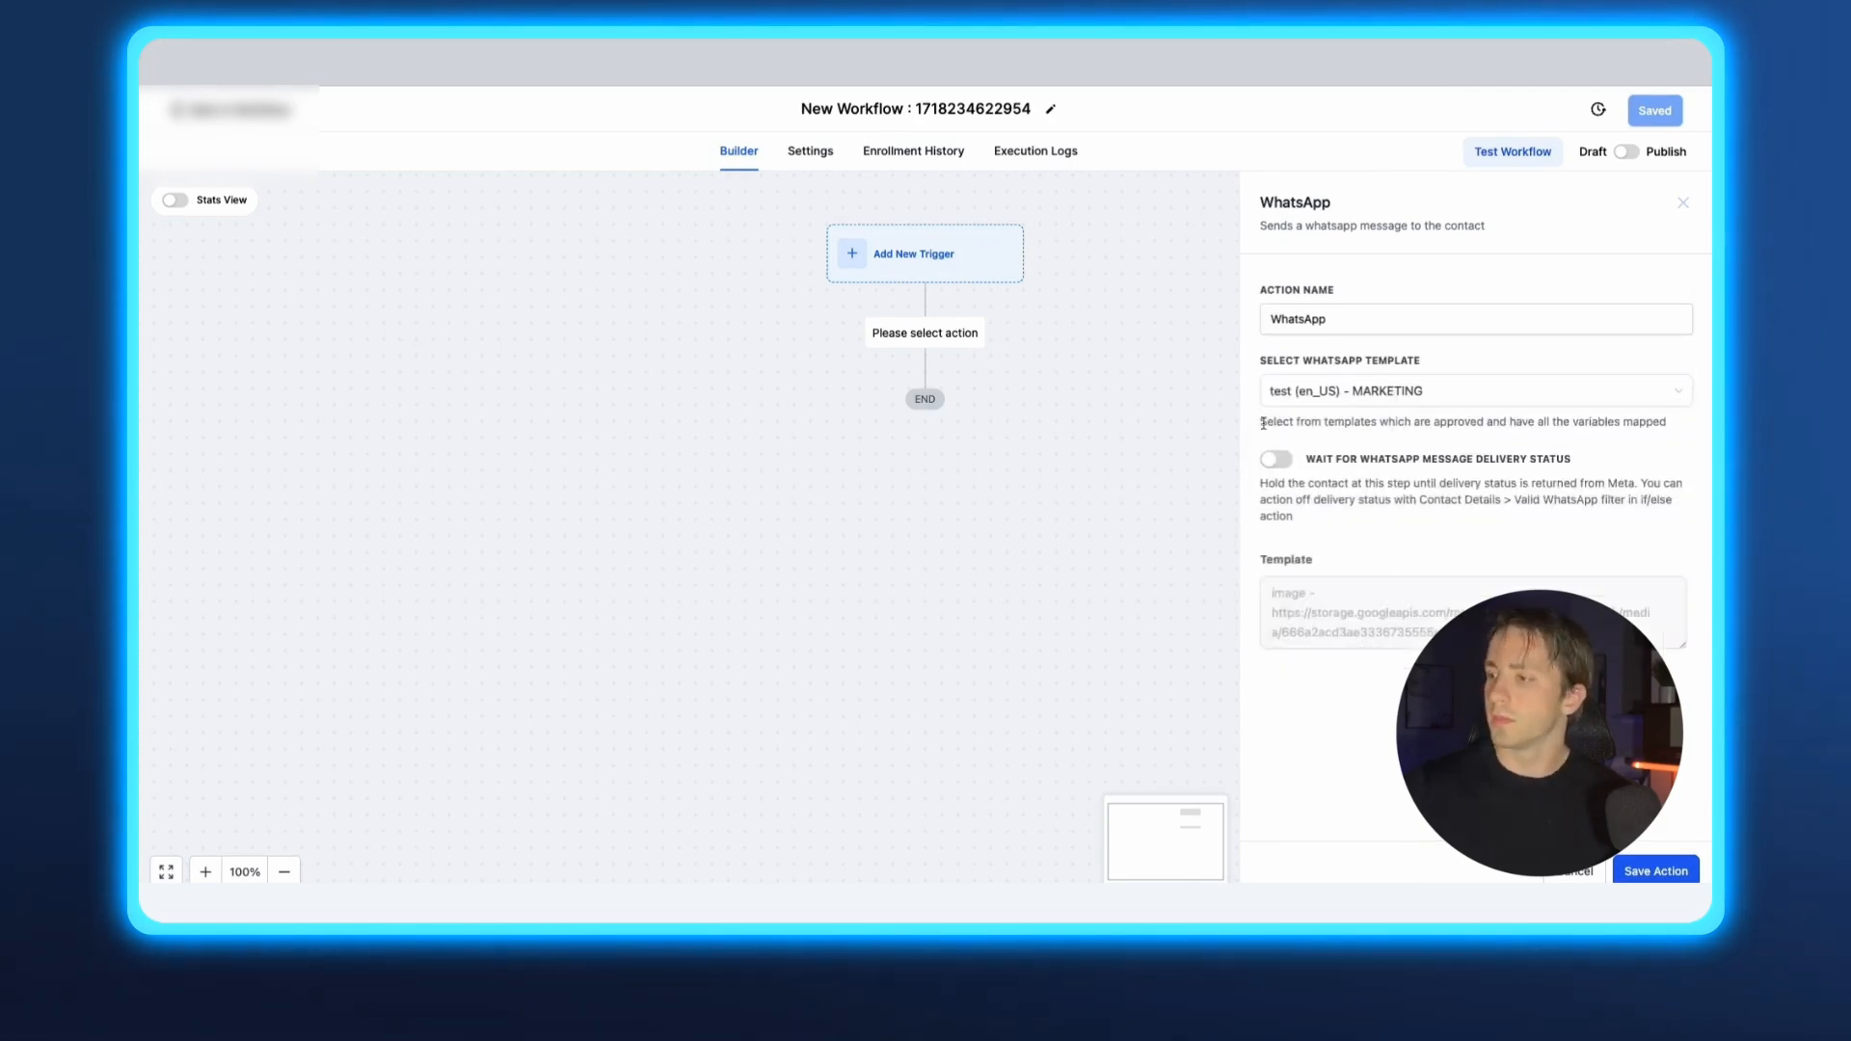
pyautogui.click(1686, 875)
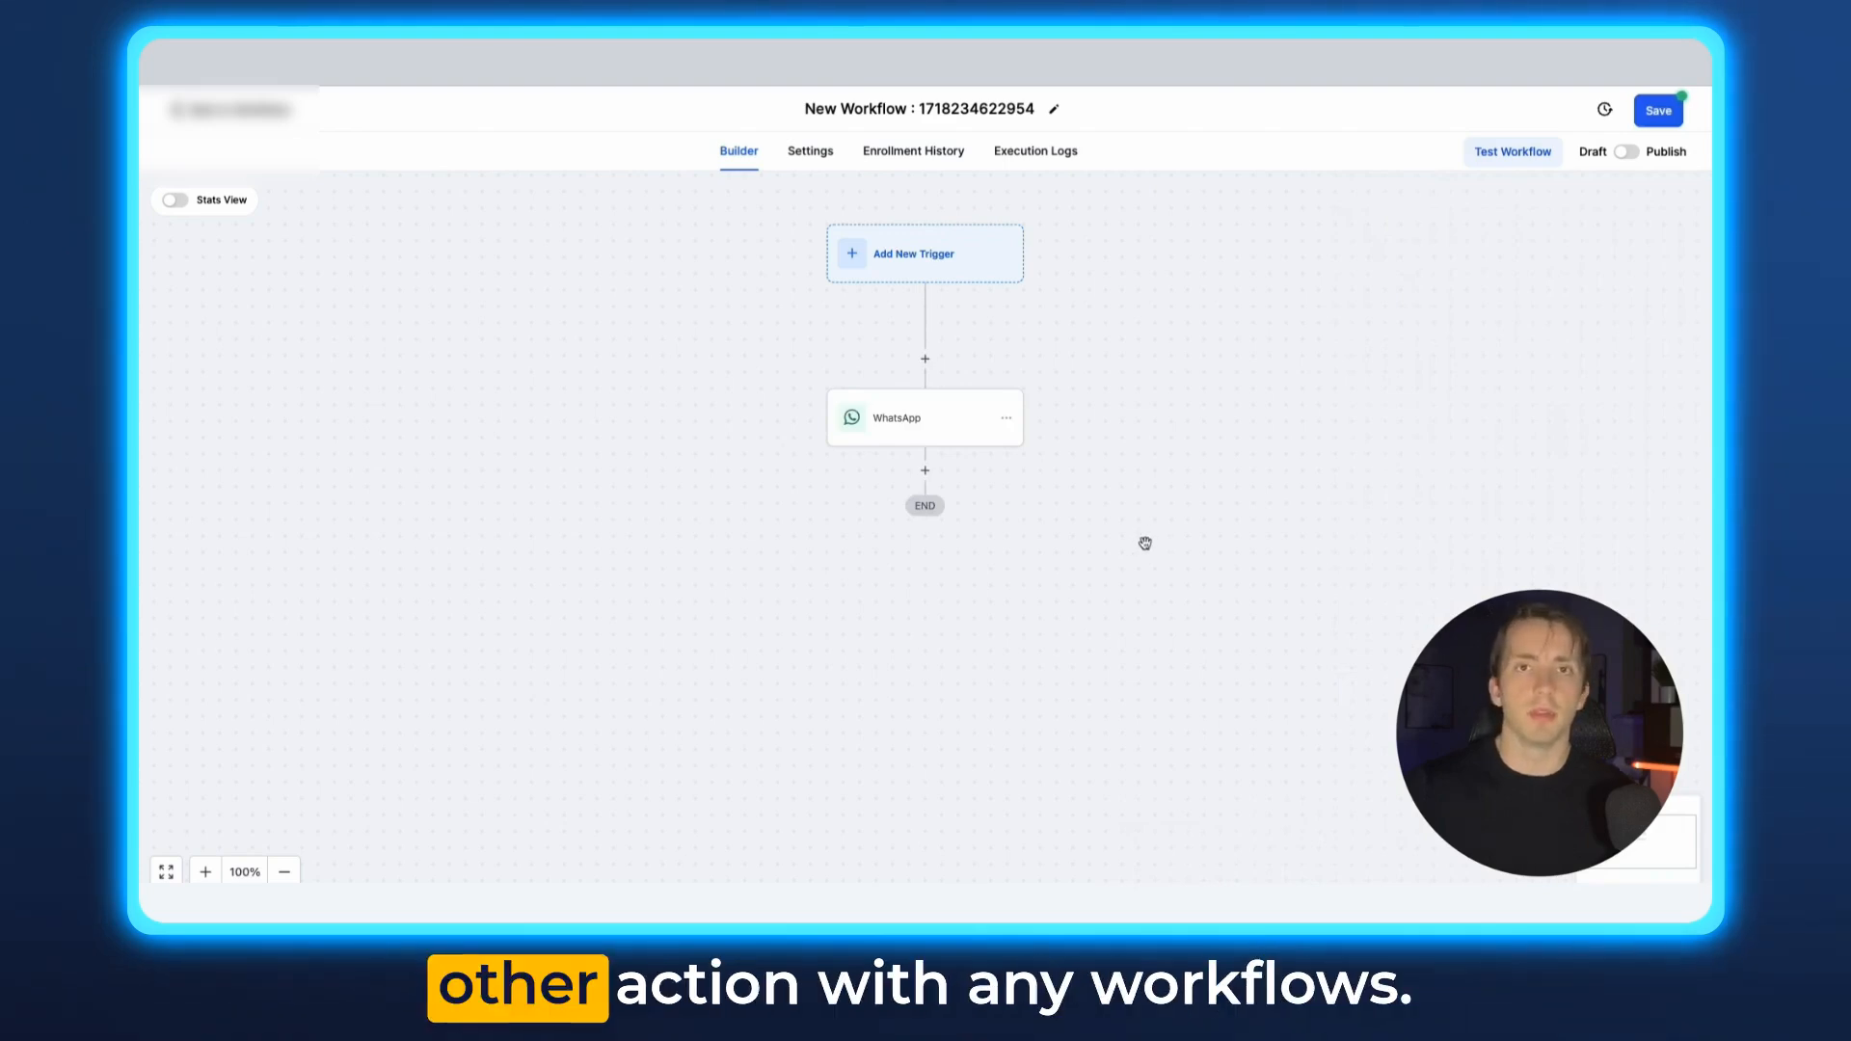